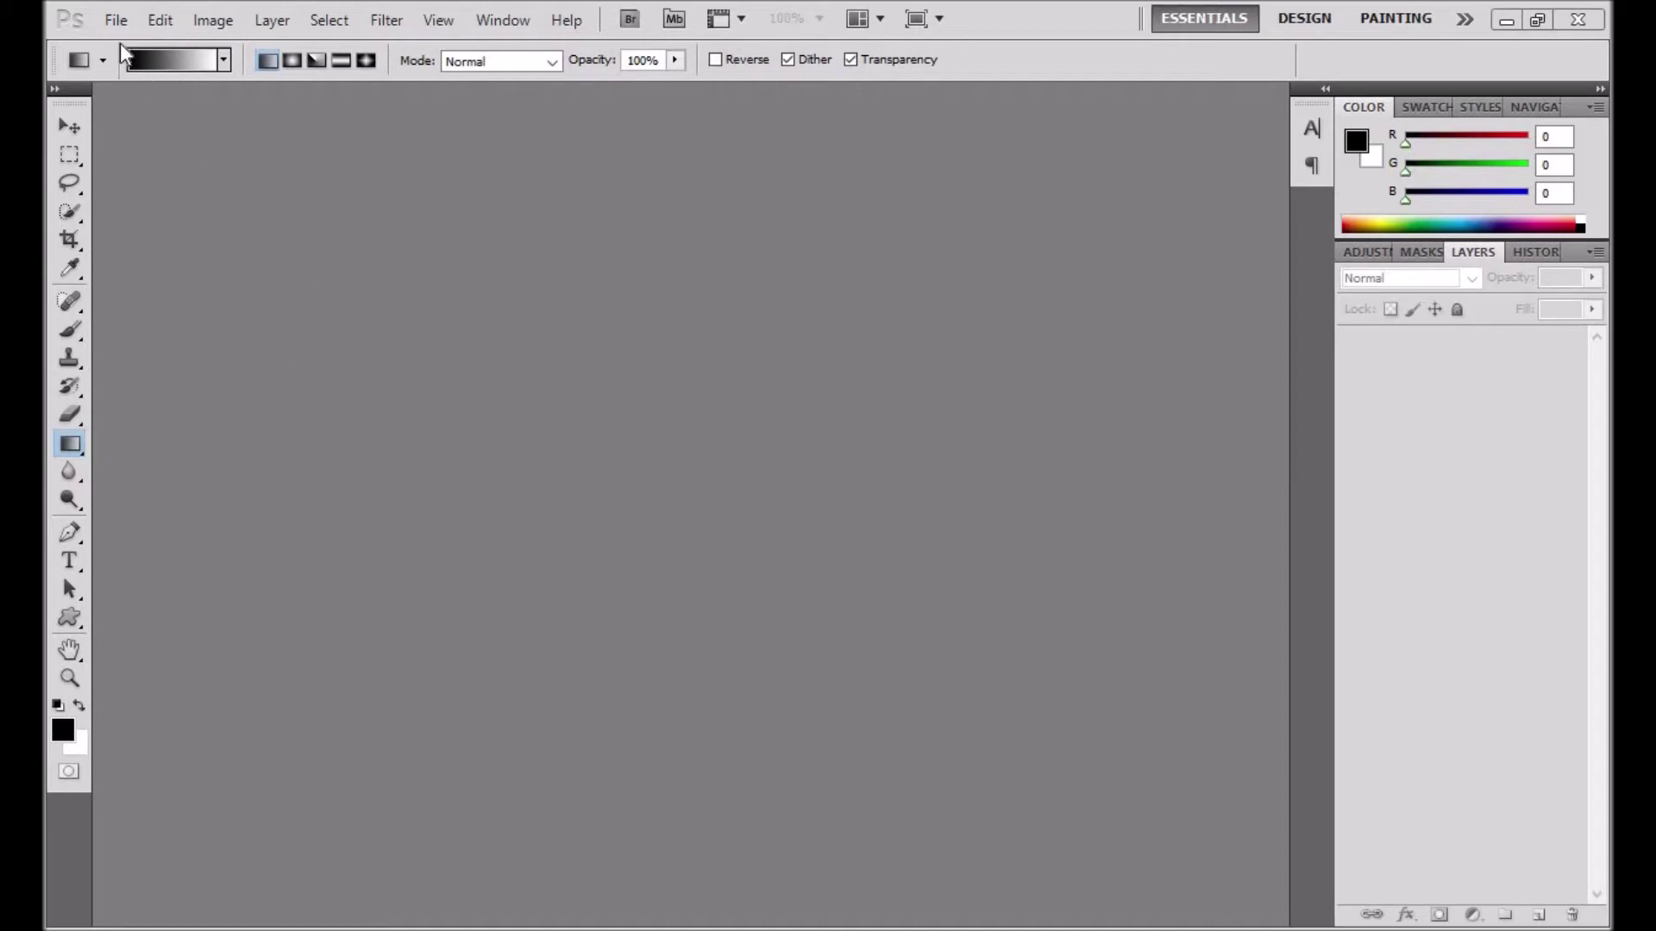
Show the File menu in the empty Photoshop workspace
click(115, 20)
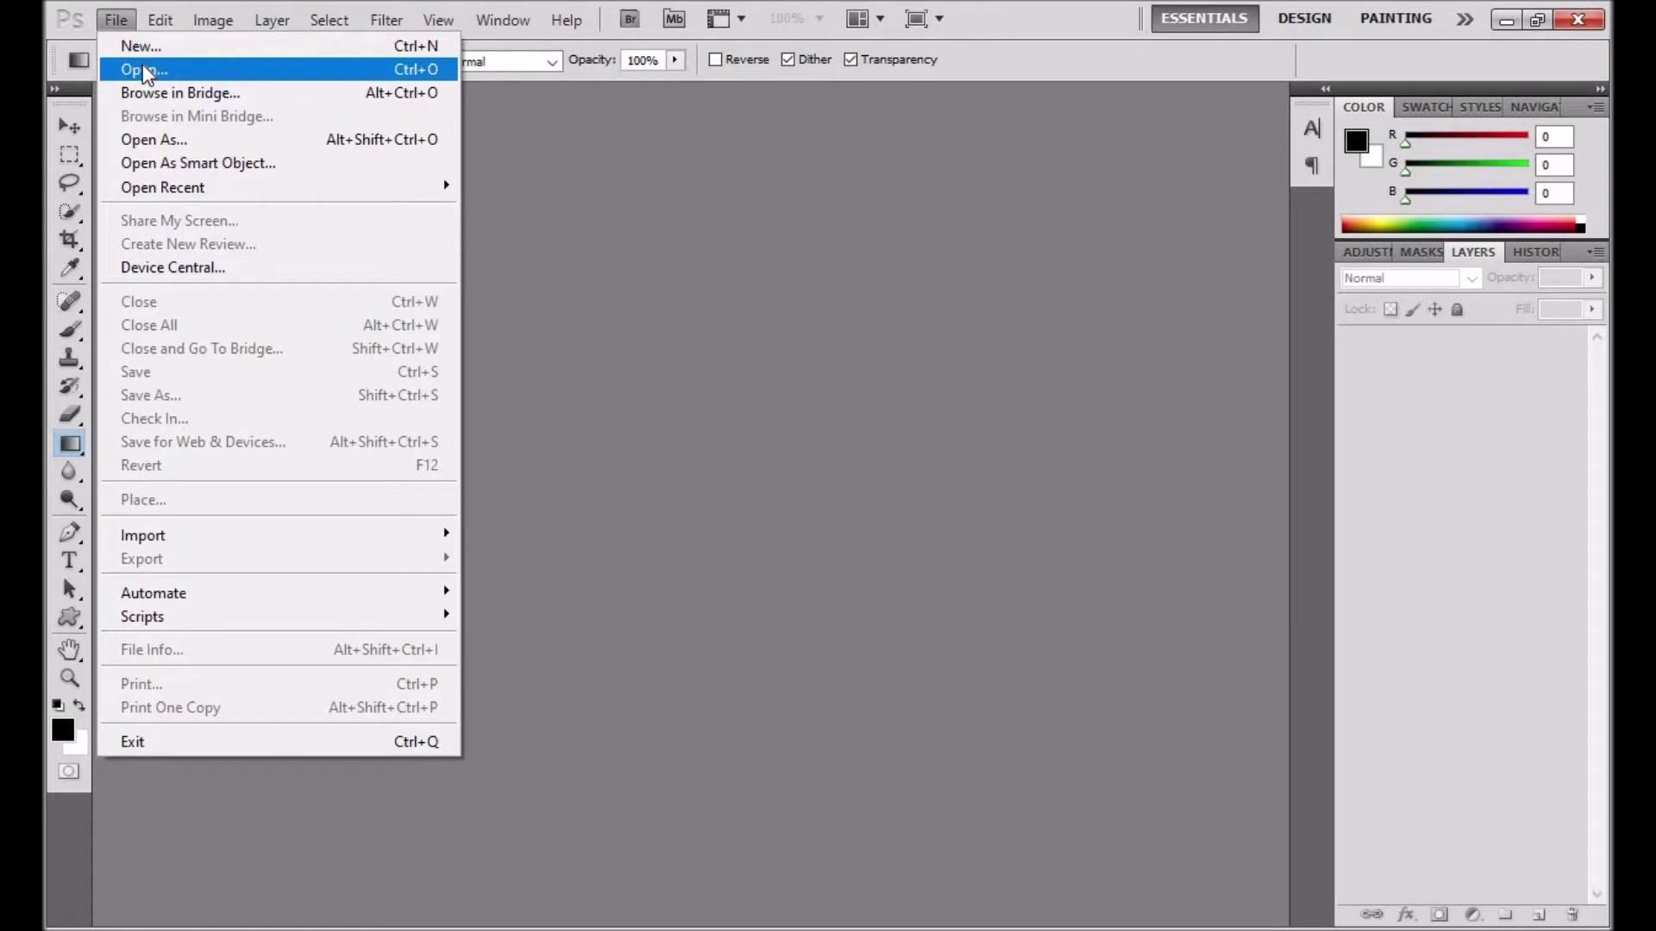
Select HQ6012-52 and HQ6012-98 together in FOR EDITING COMBINE and open both
click(143, 68)
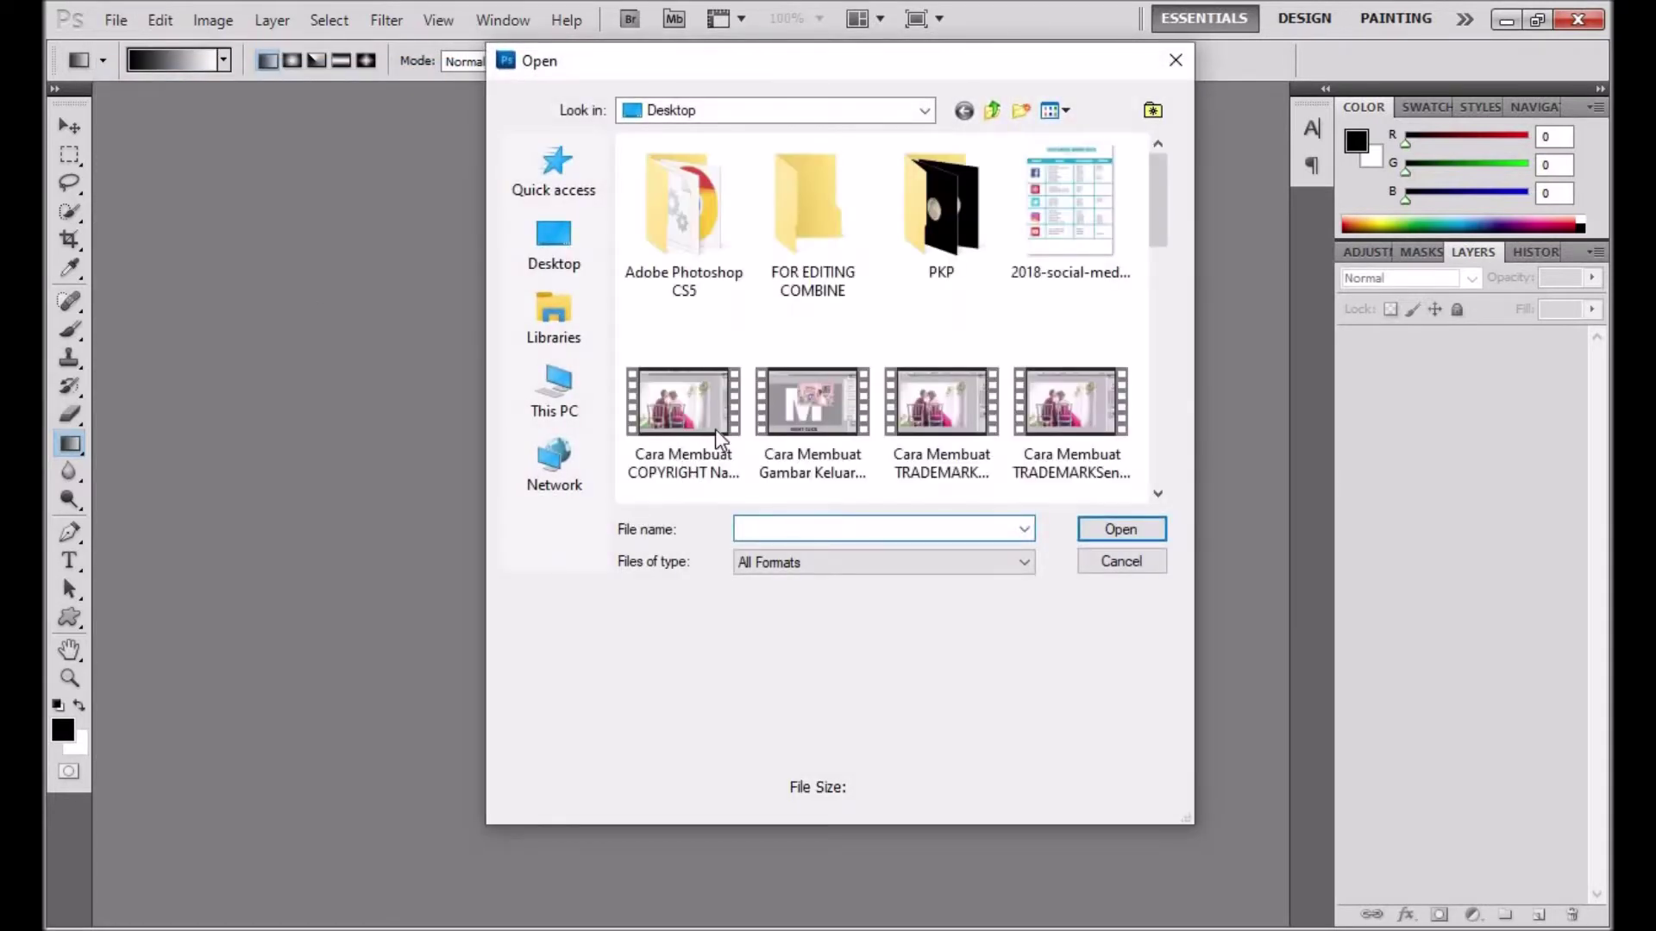
double_click(823, 282)
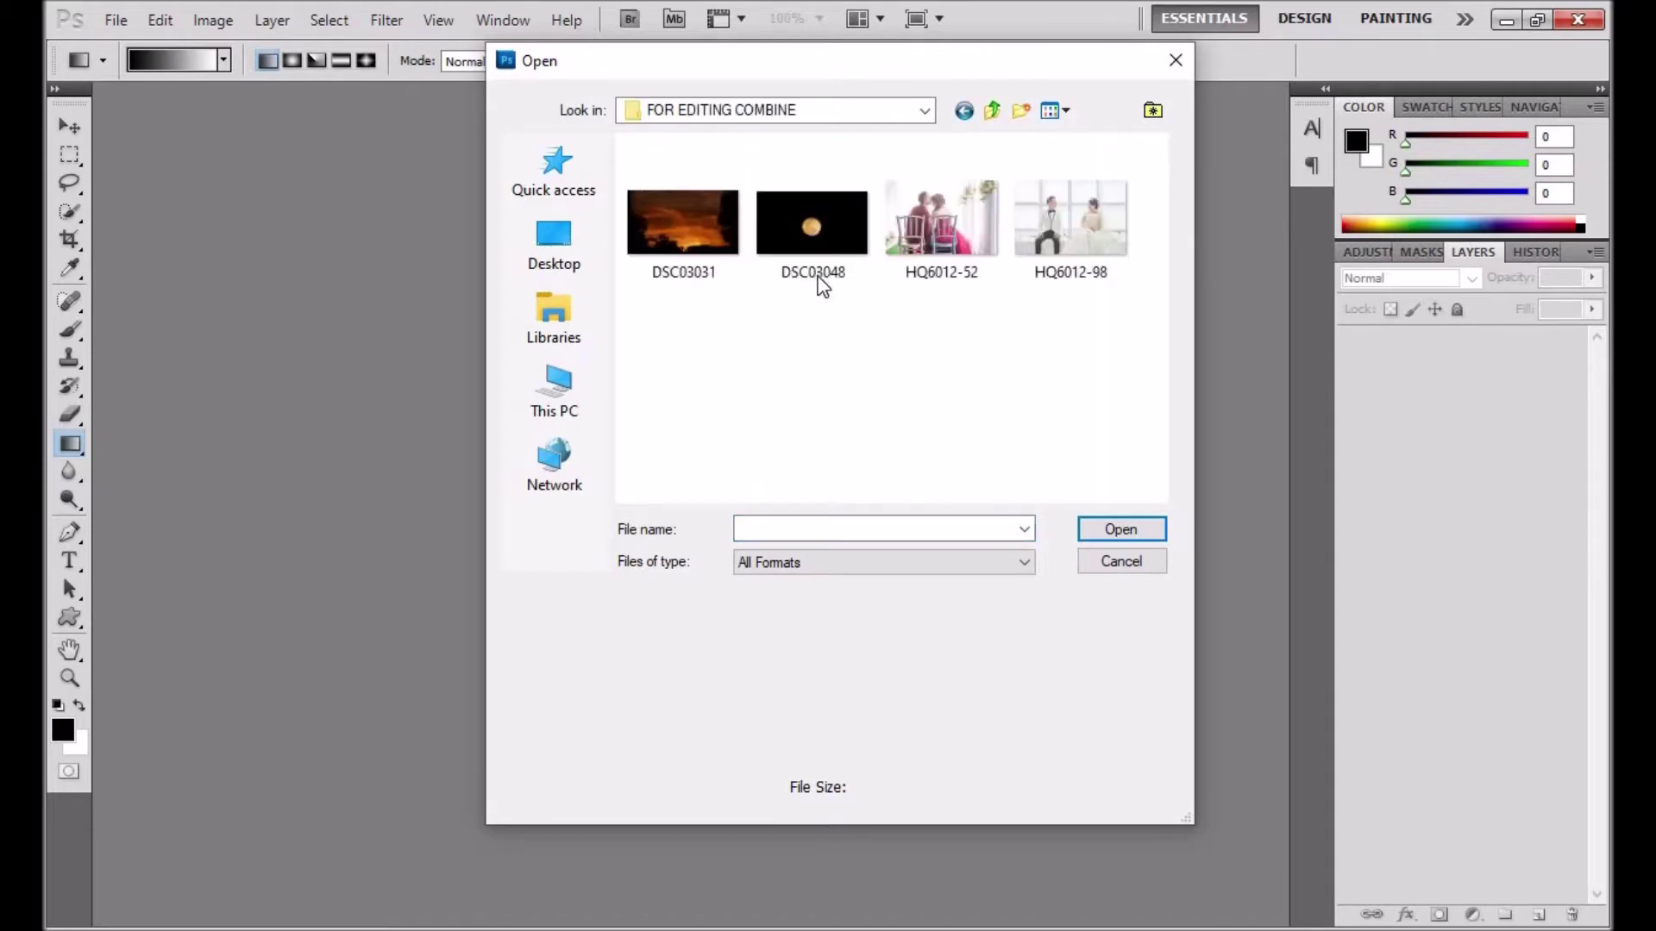
click(946, 253)
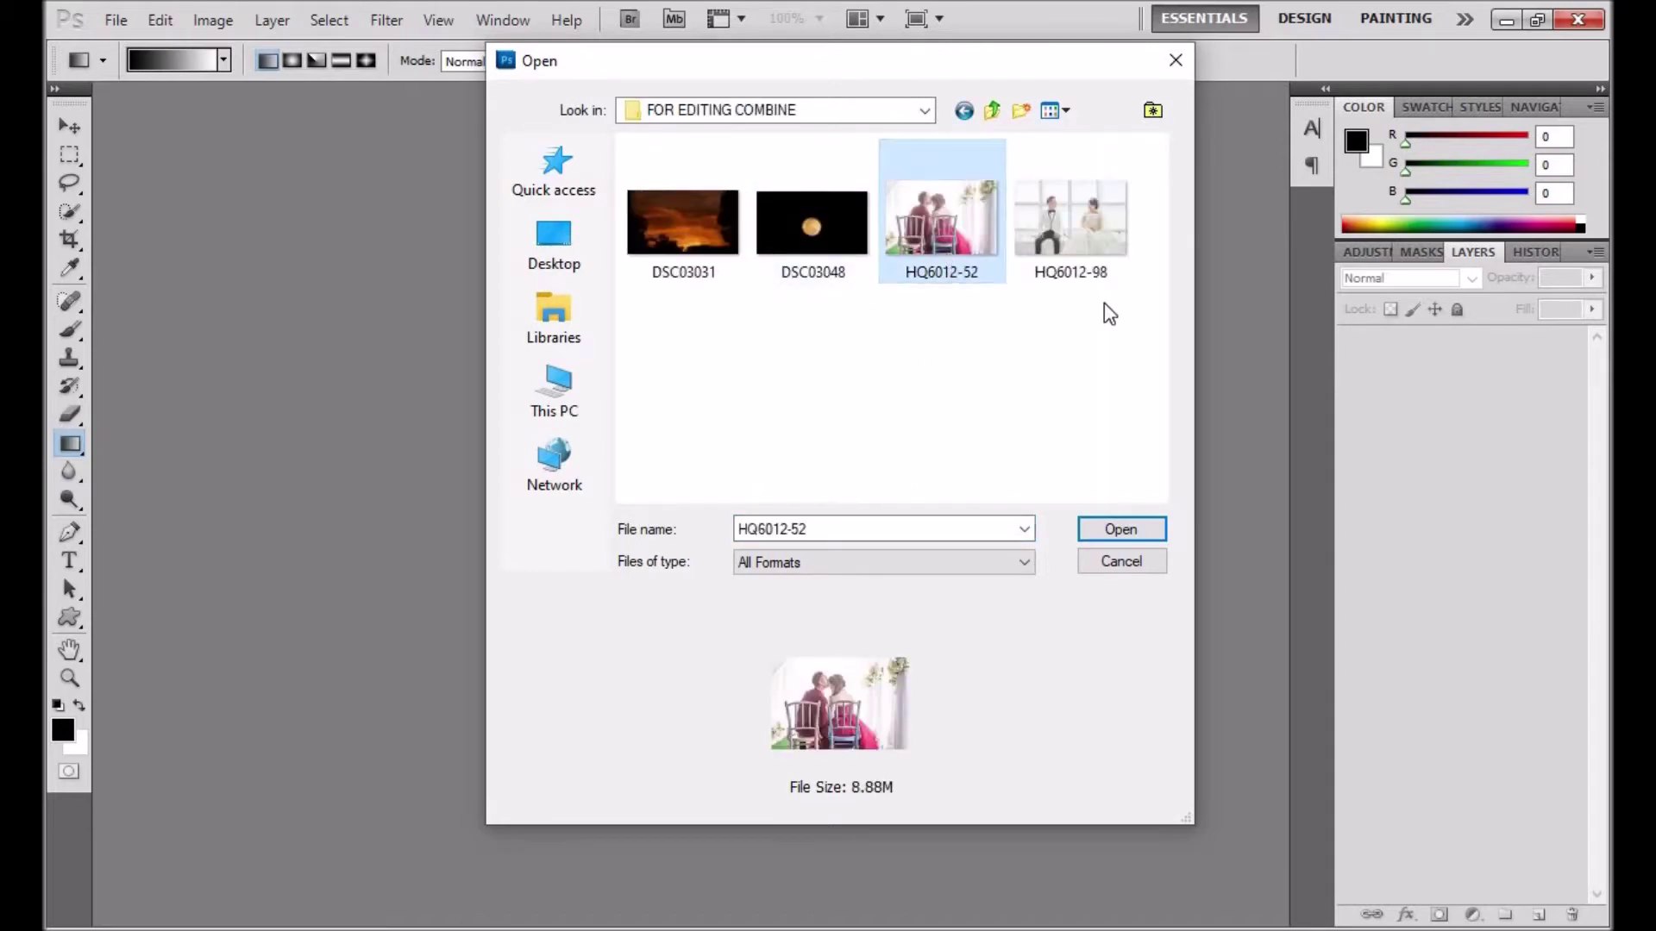
ctrl+click(1099, 252)
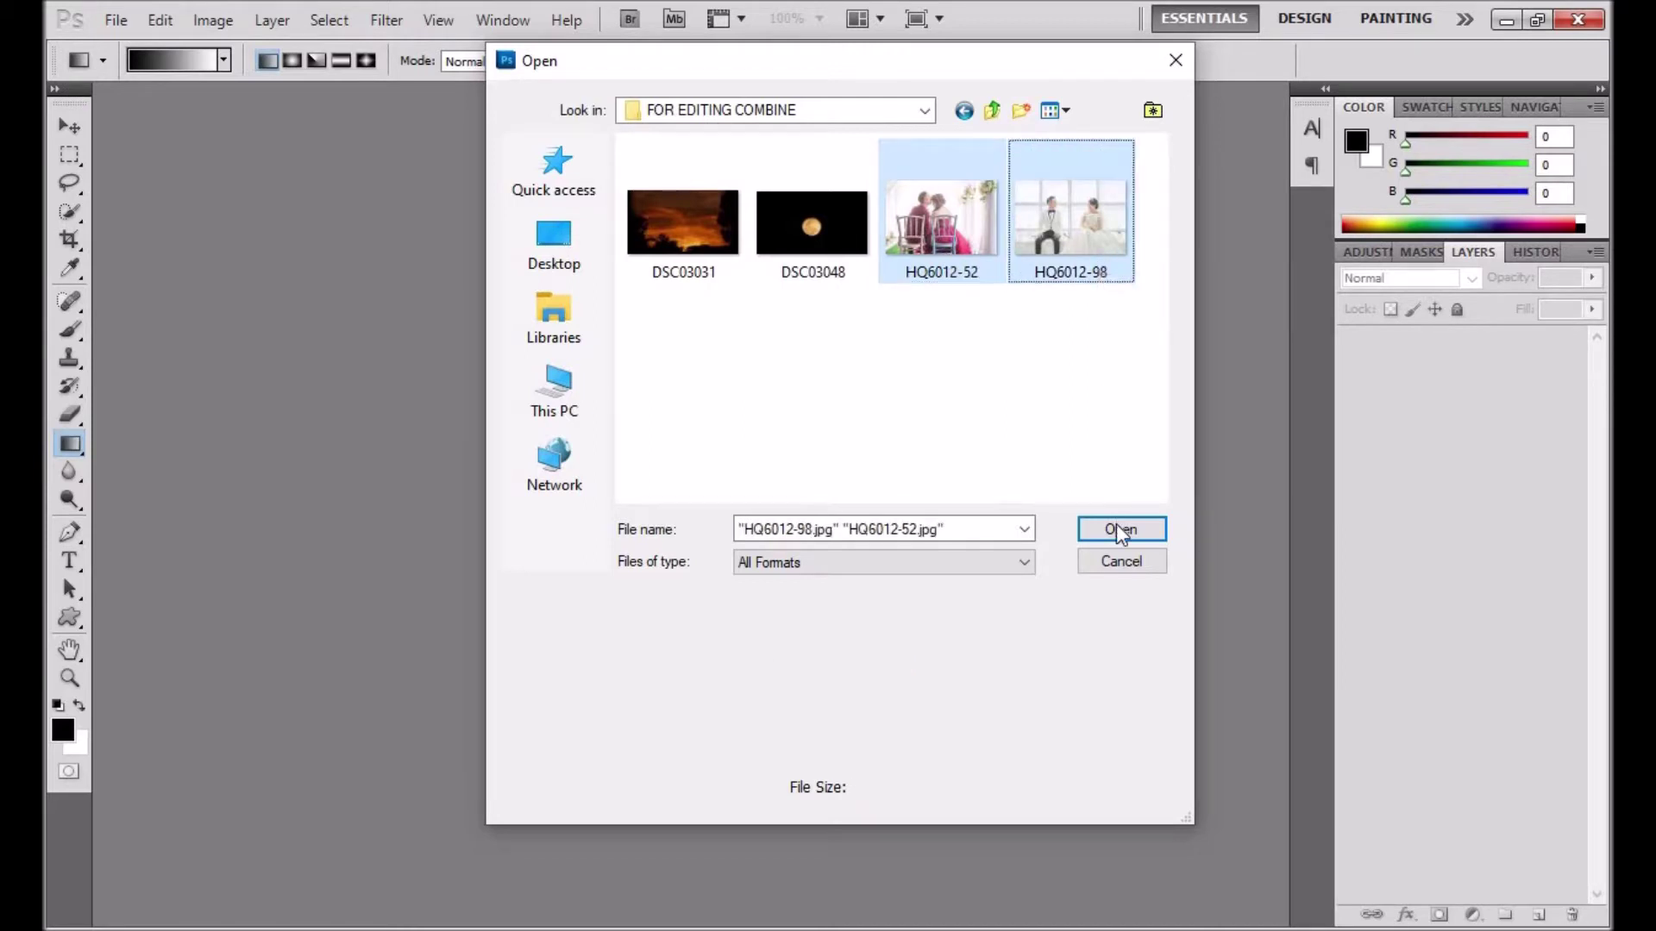
click(1001, 372)
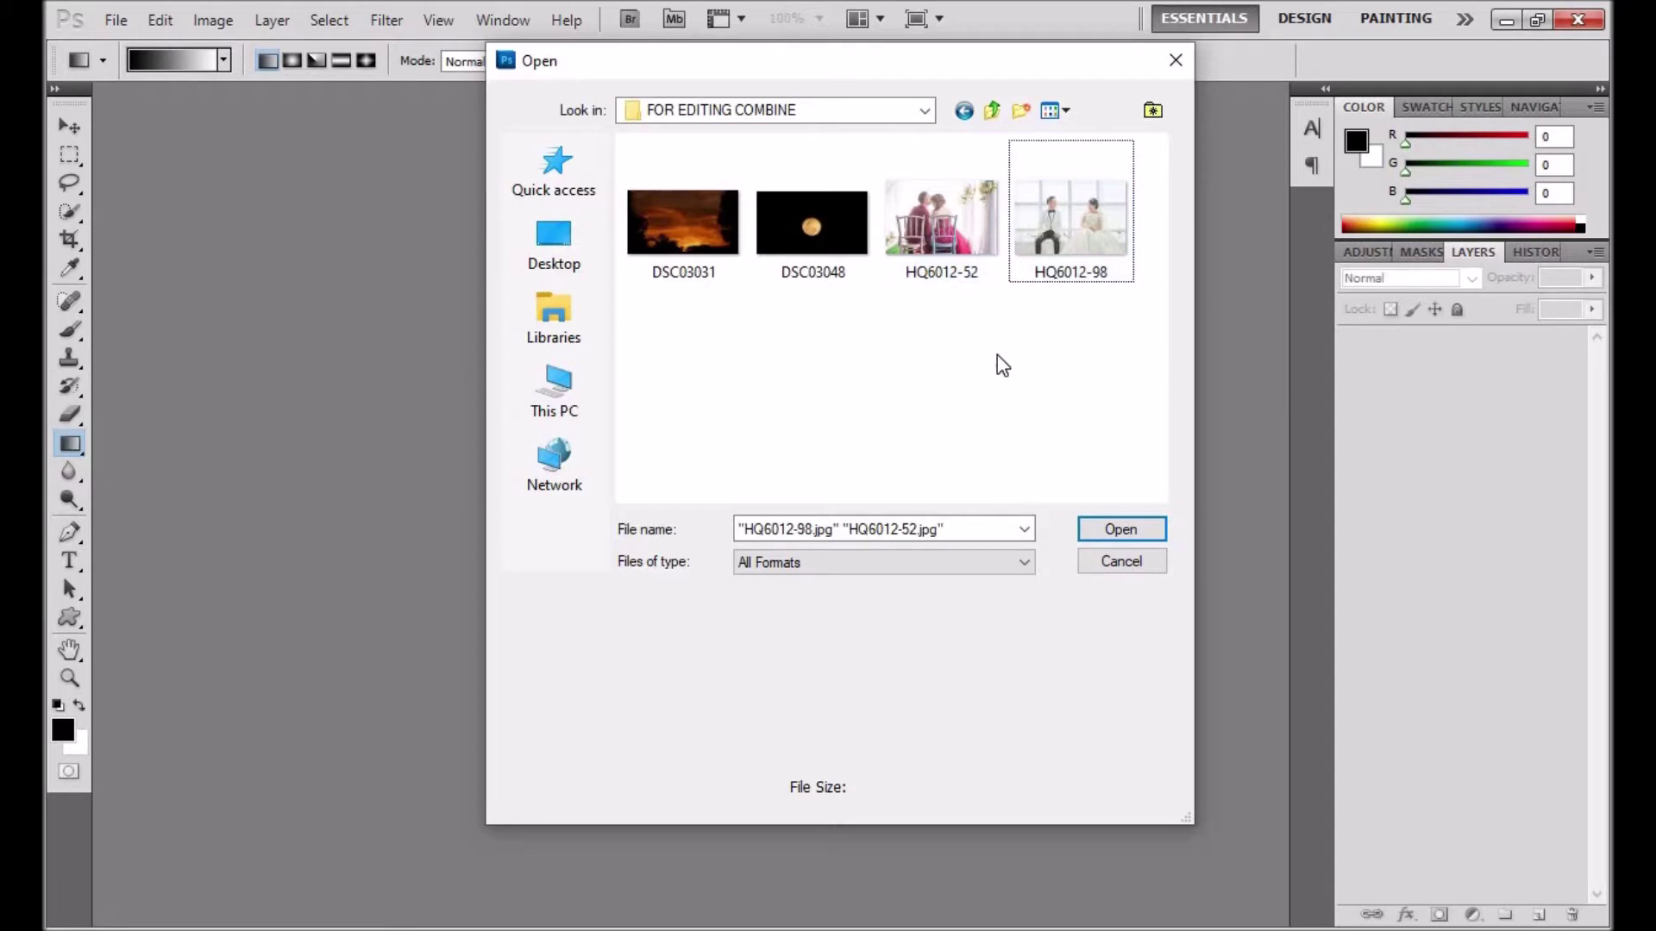
click(942, 242)
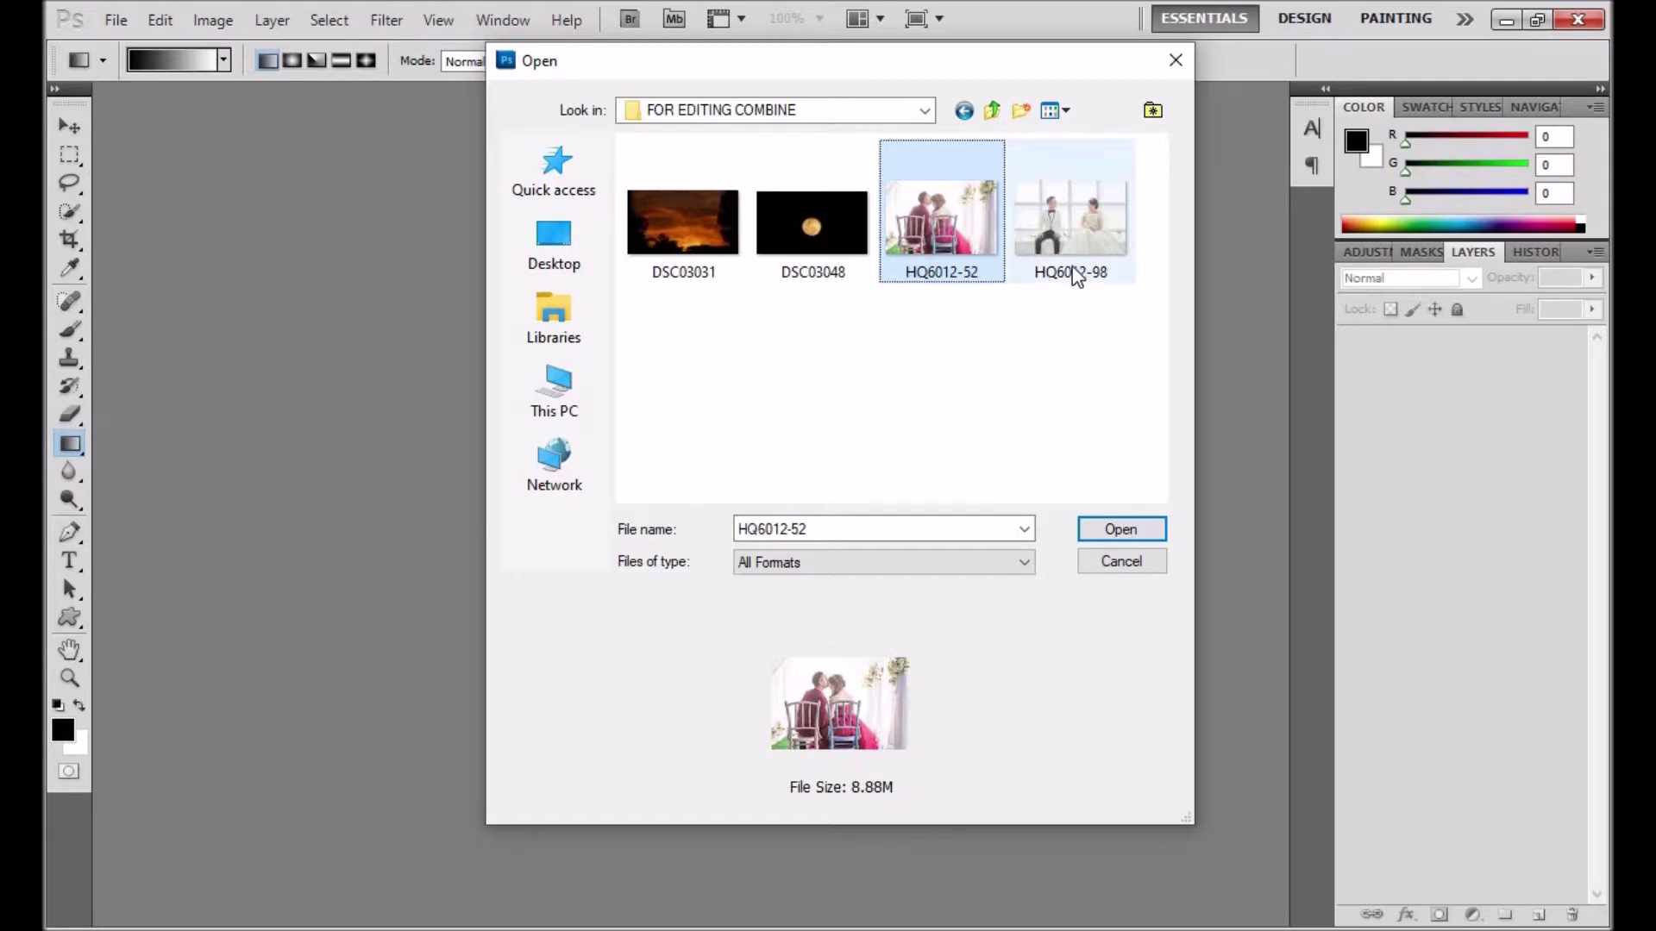
mouse_move(1069, 220)
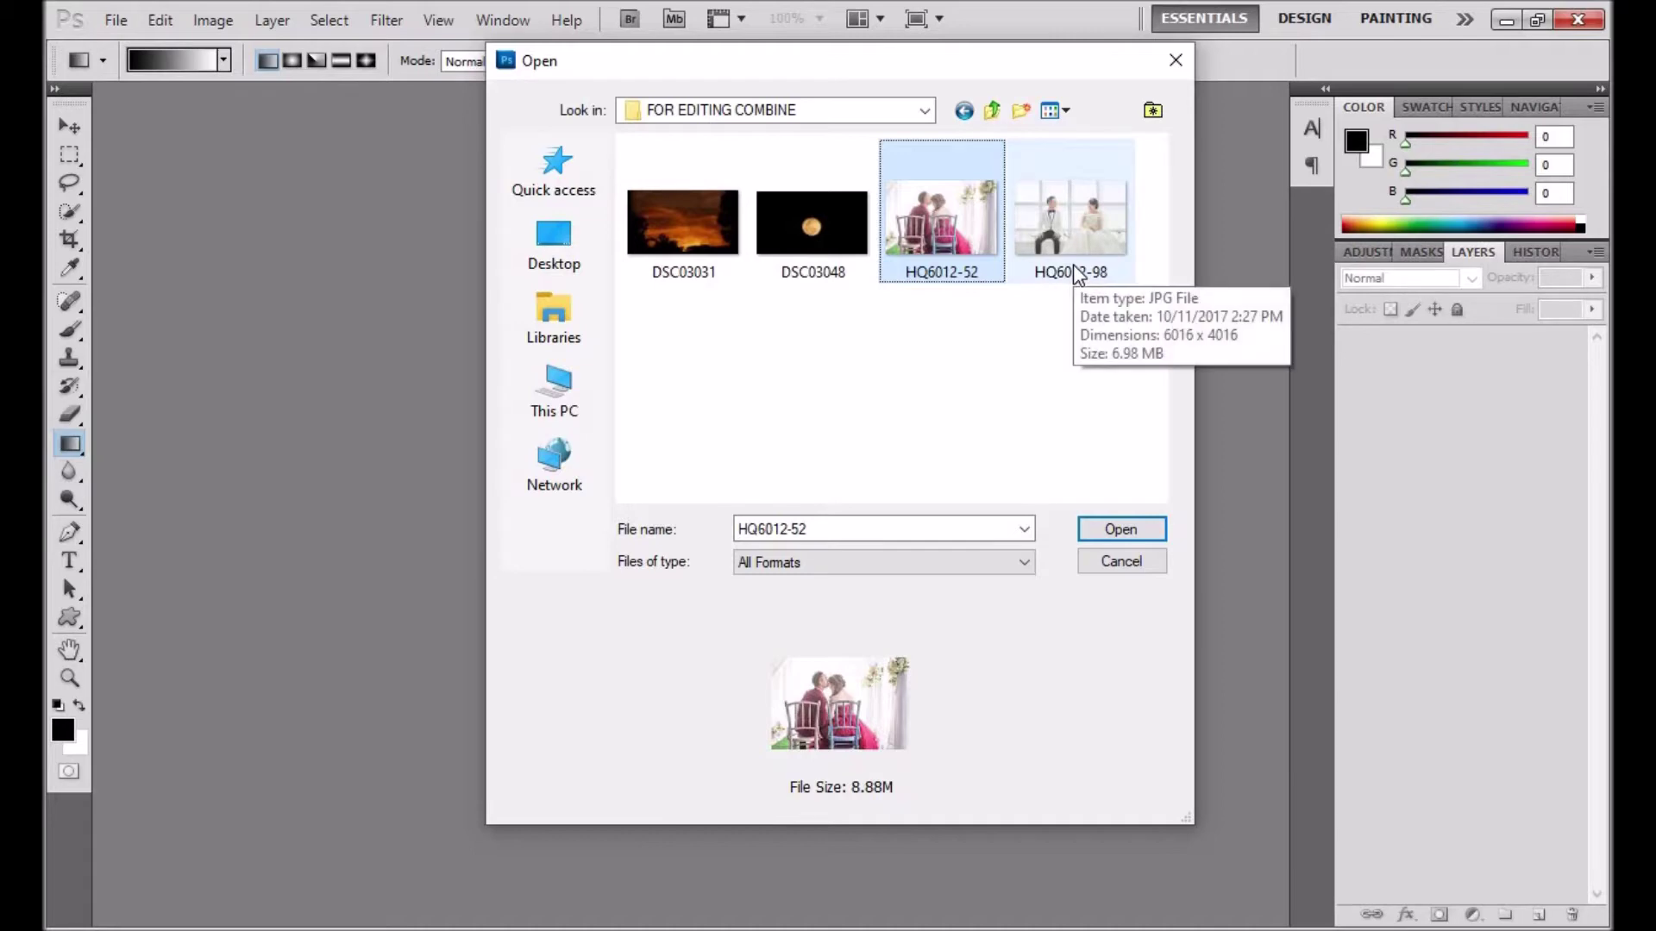
ctrl+click(1075, 274)
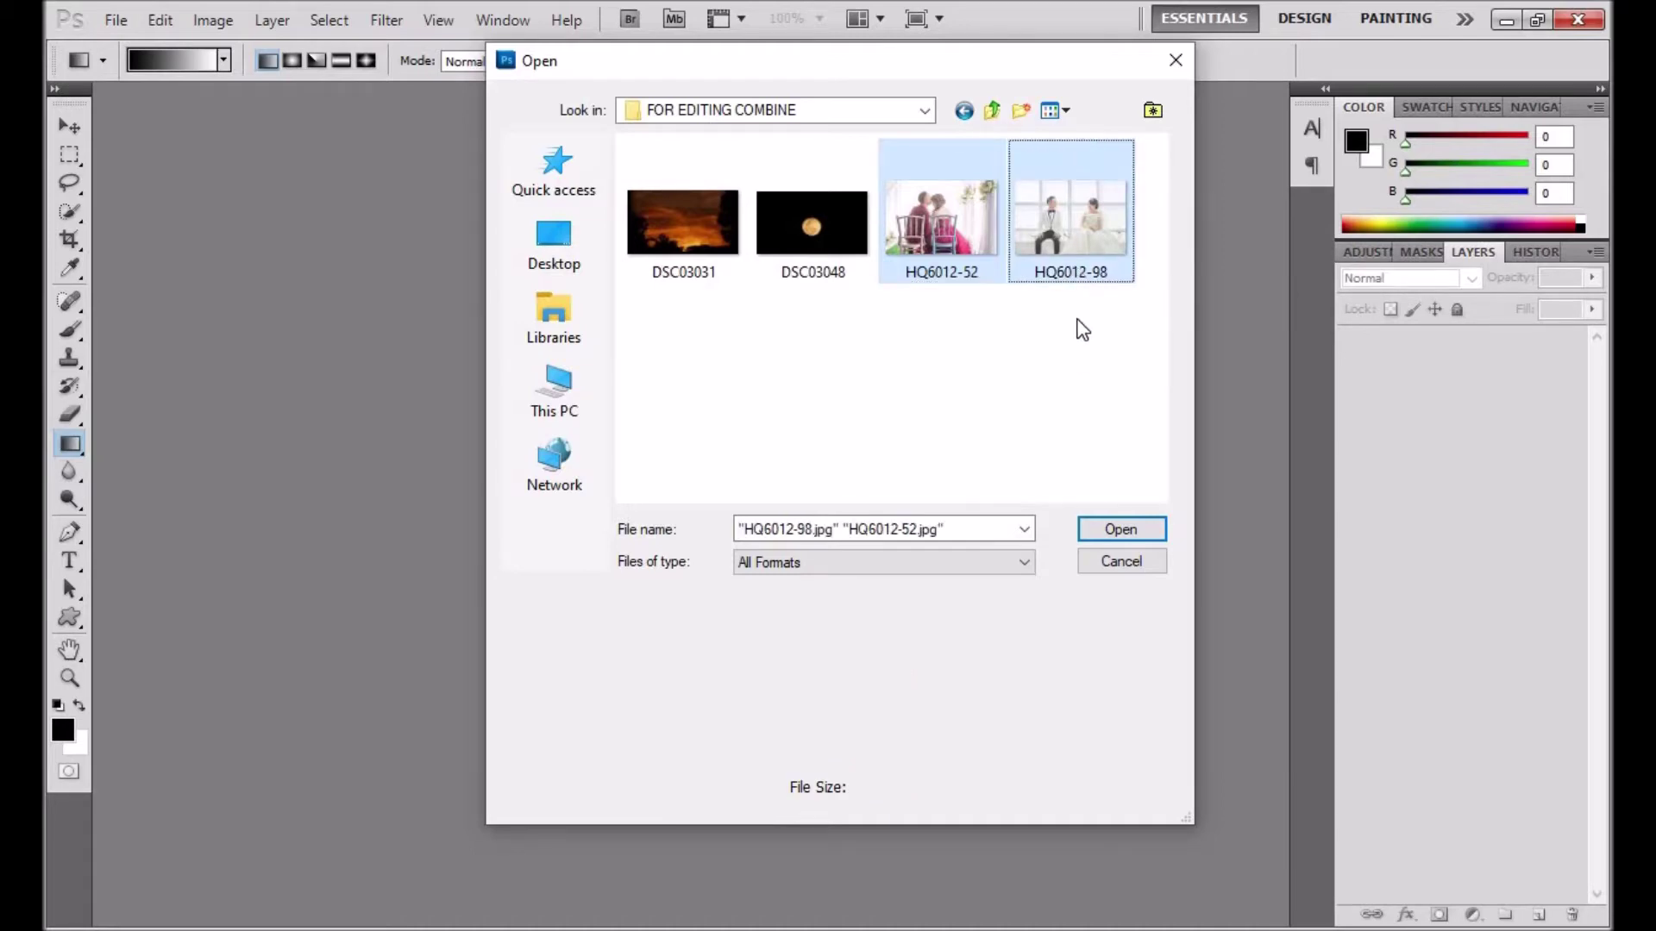
click(1110, 531)
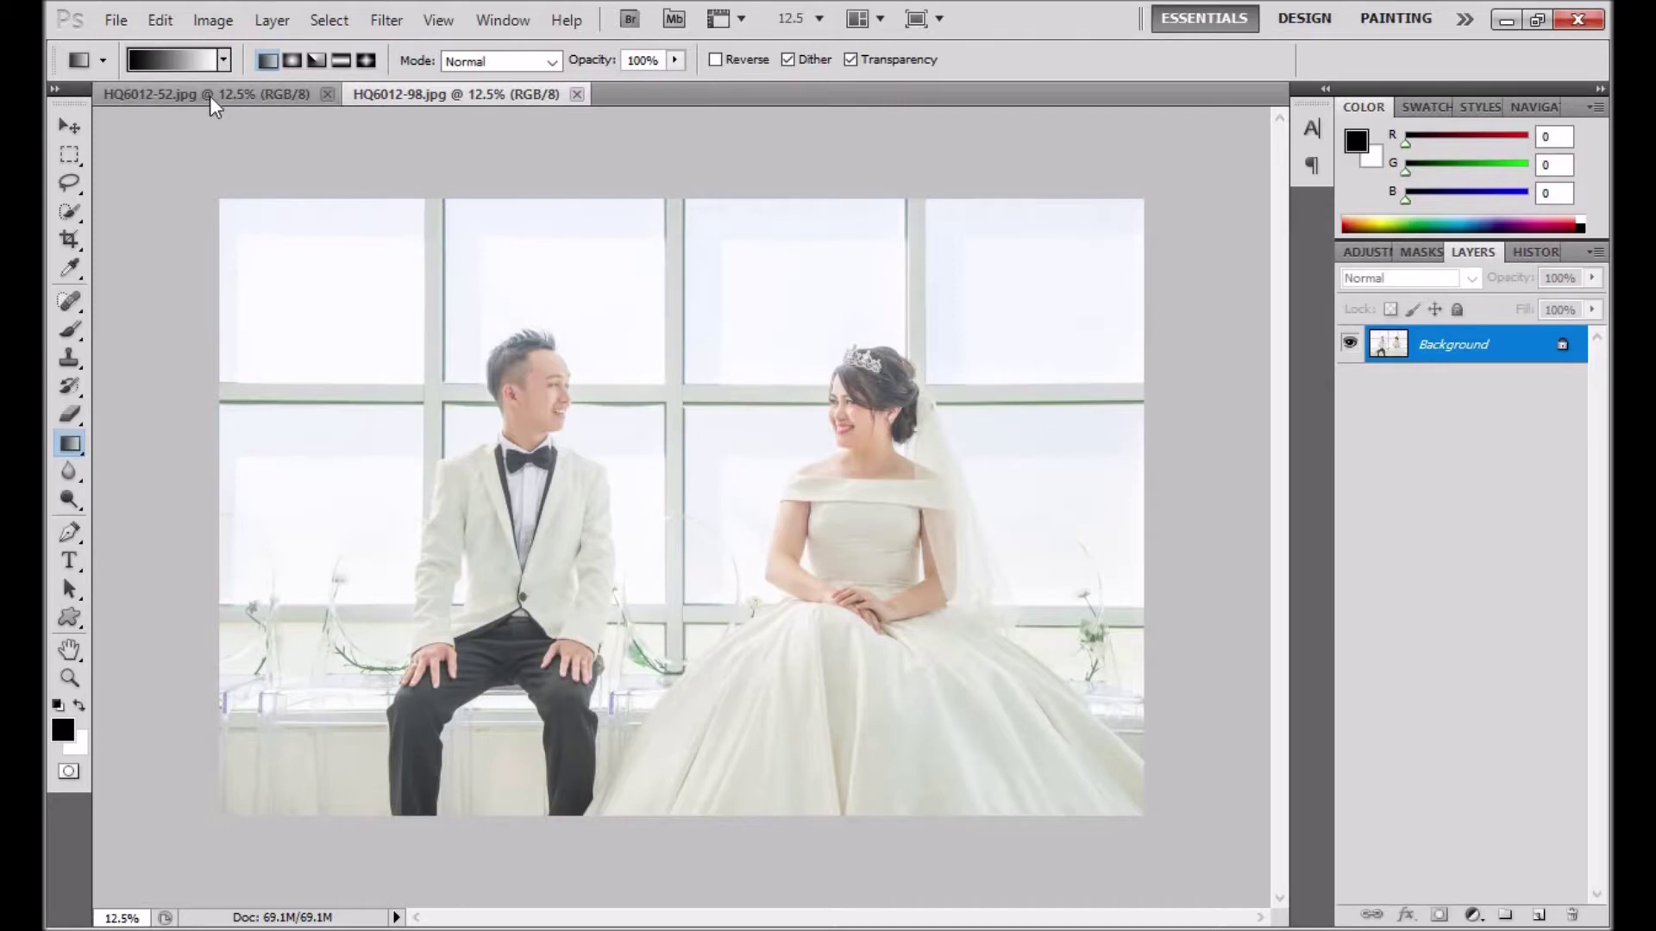
Compare the red-dress HQ6012-52 and white wedding HQ6012-98 photos, then show the File menu
click(209, 95)
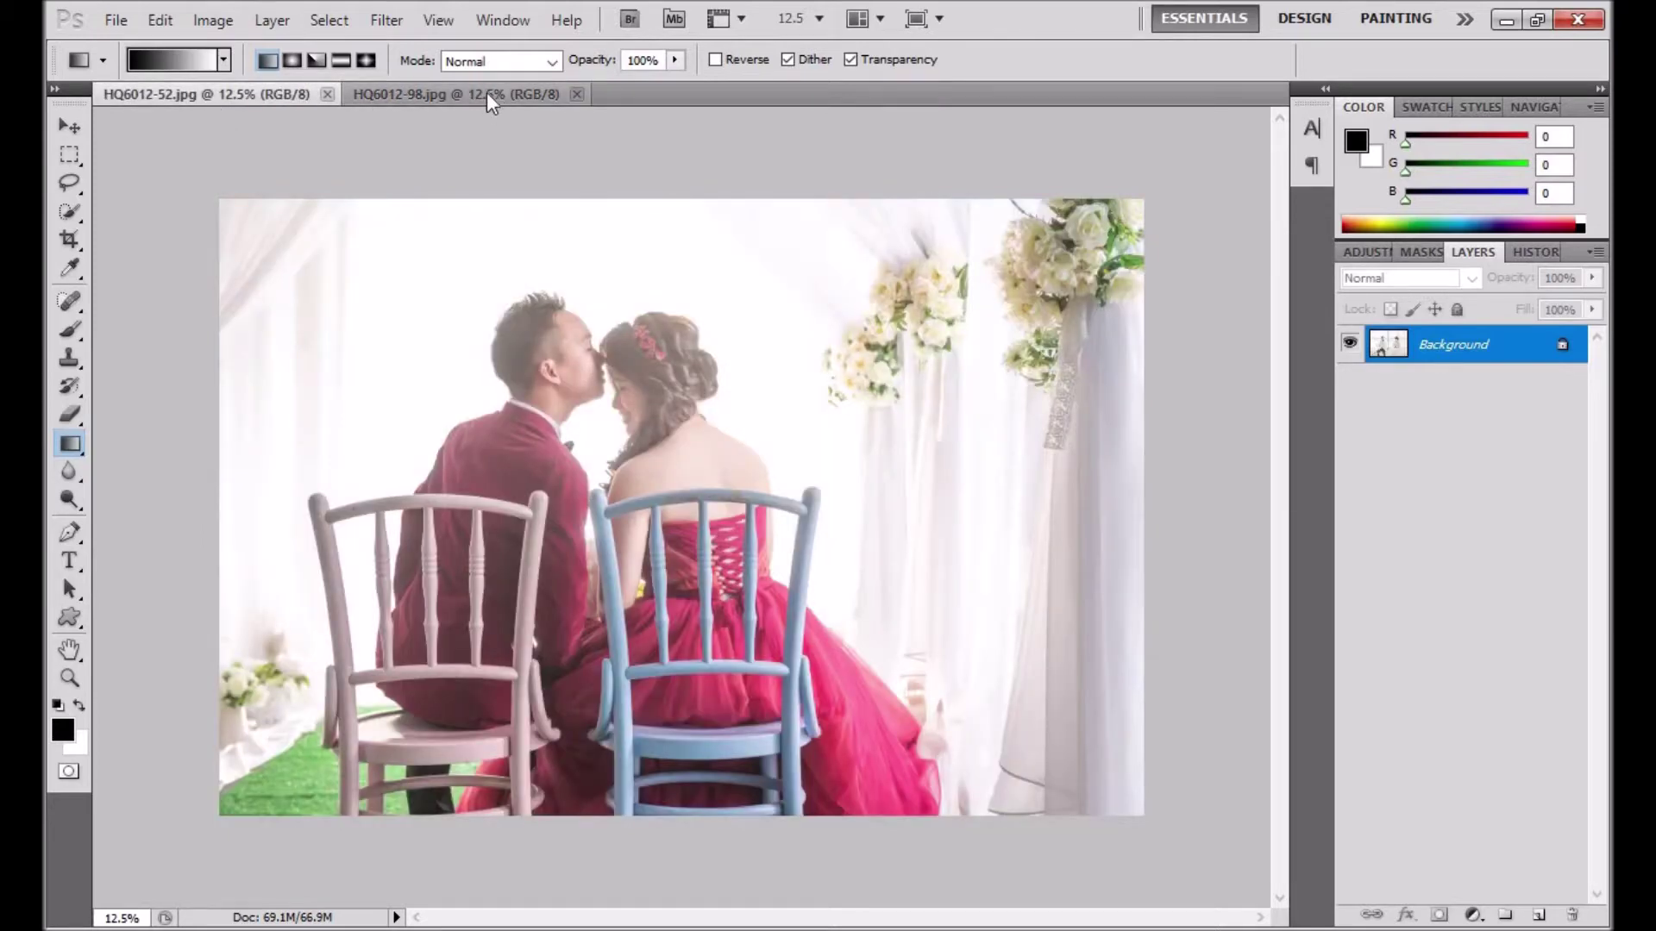
click(487, 93)
click(458, 93)
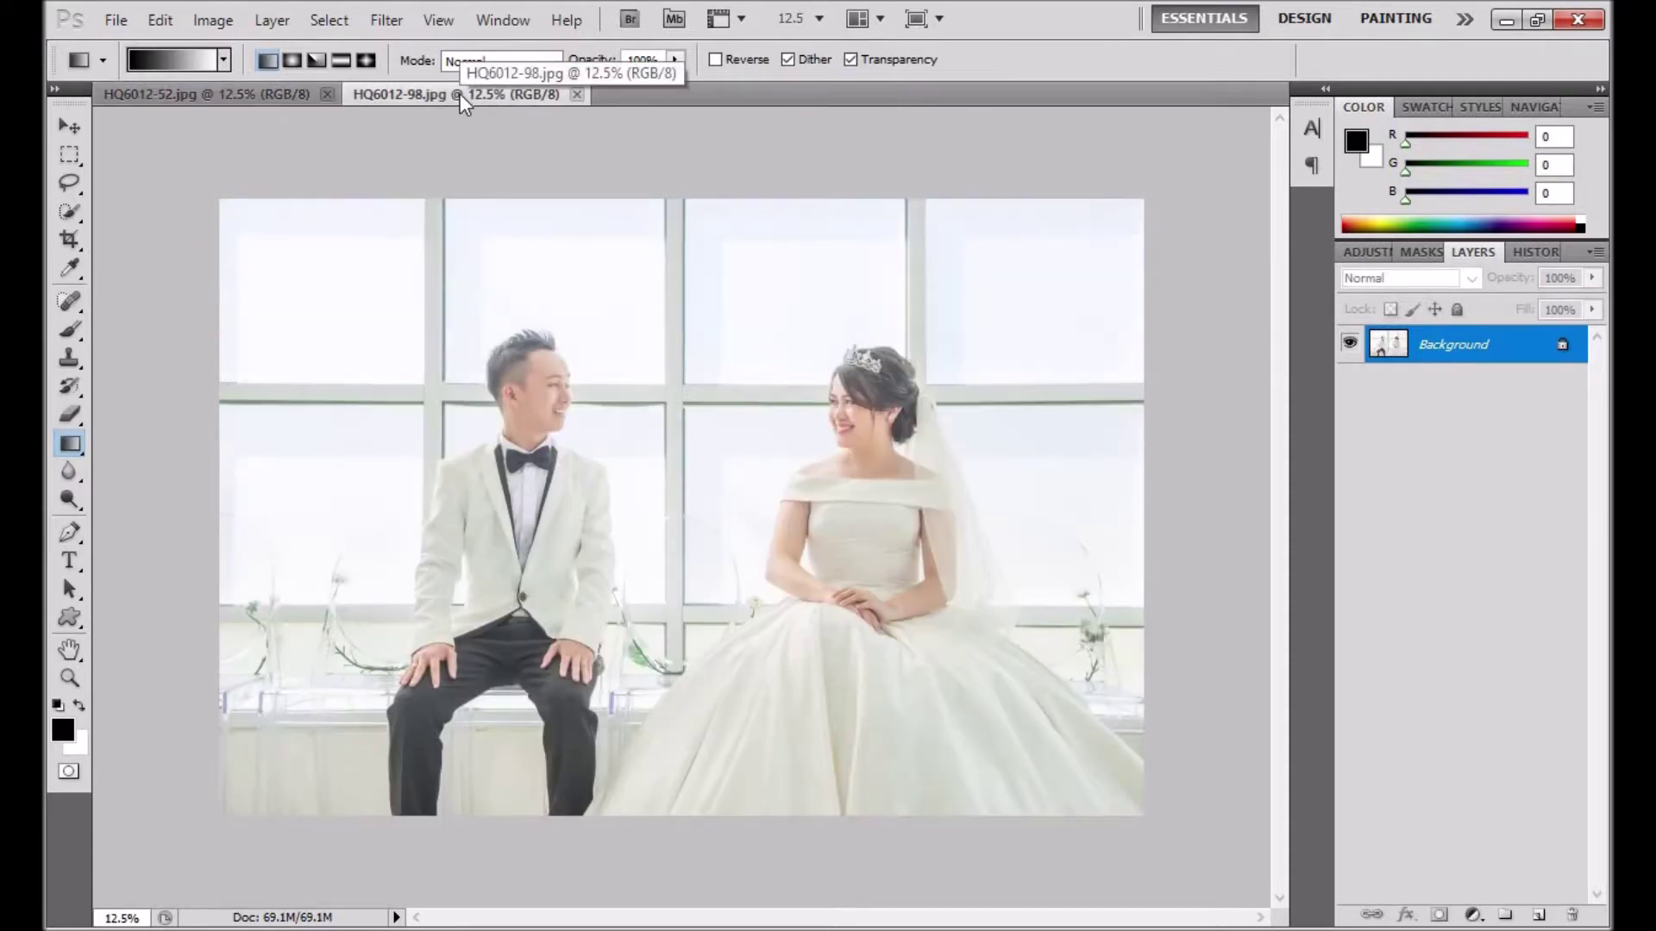
click(292, 93)
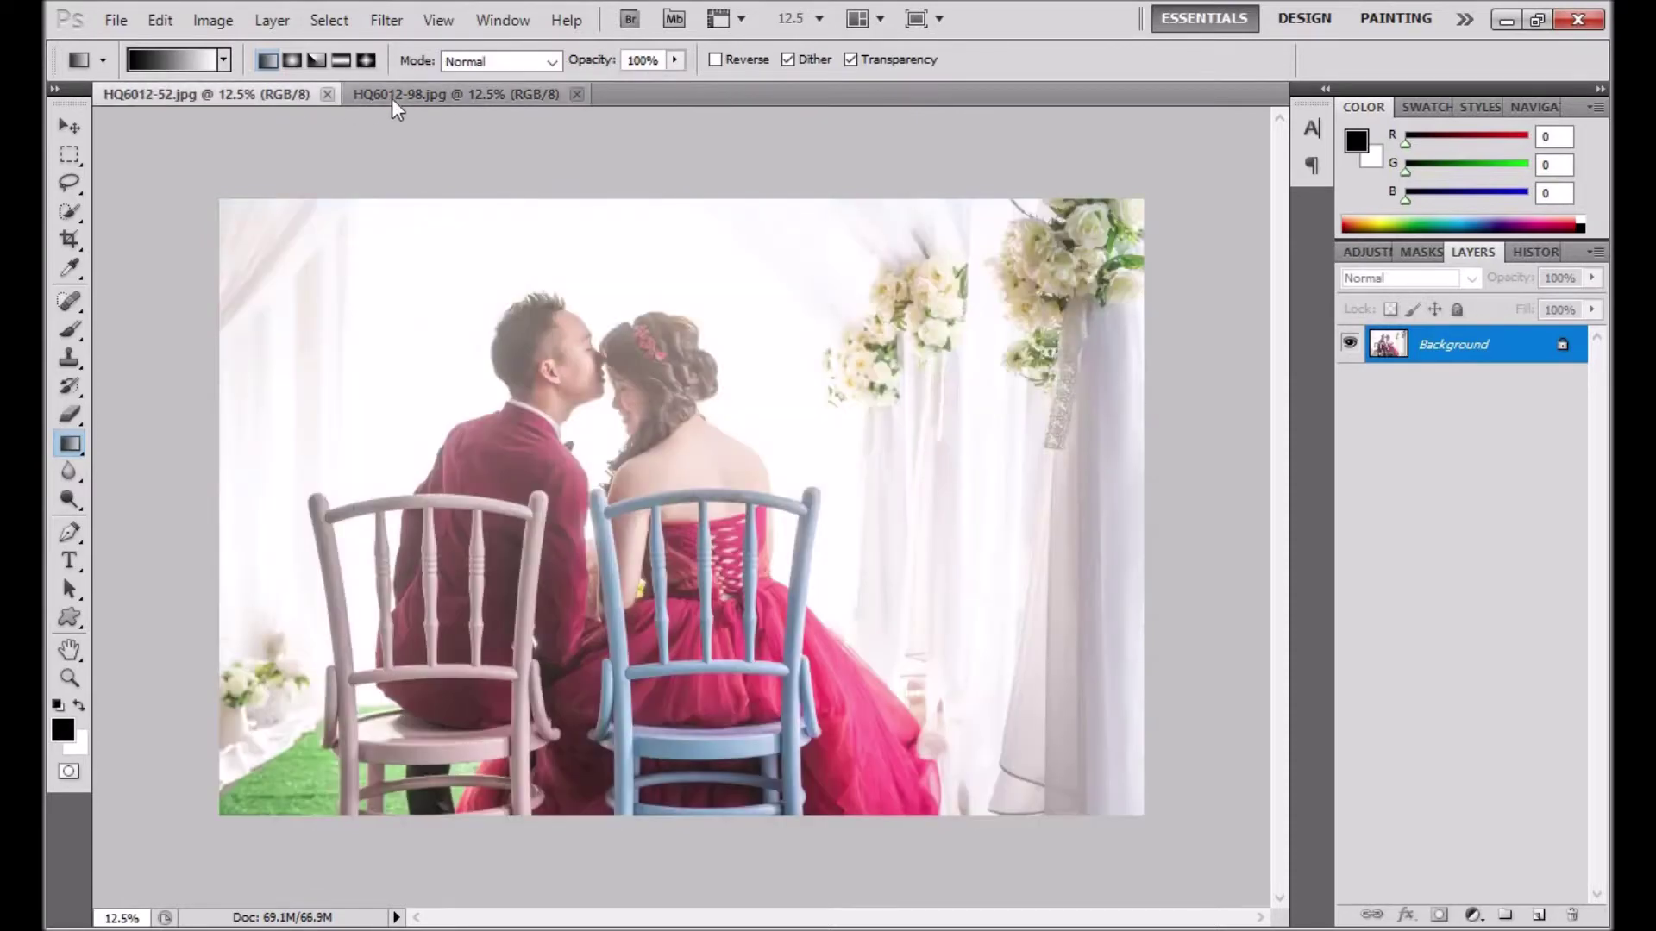
click(405, 93)
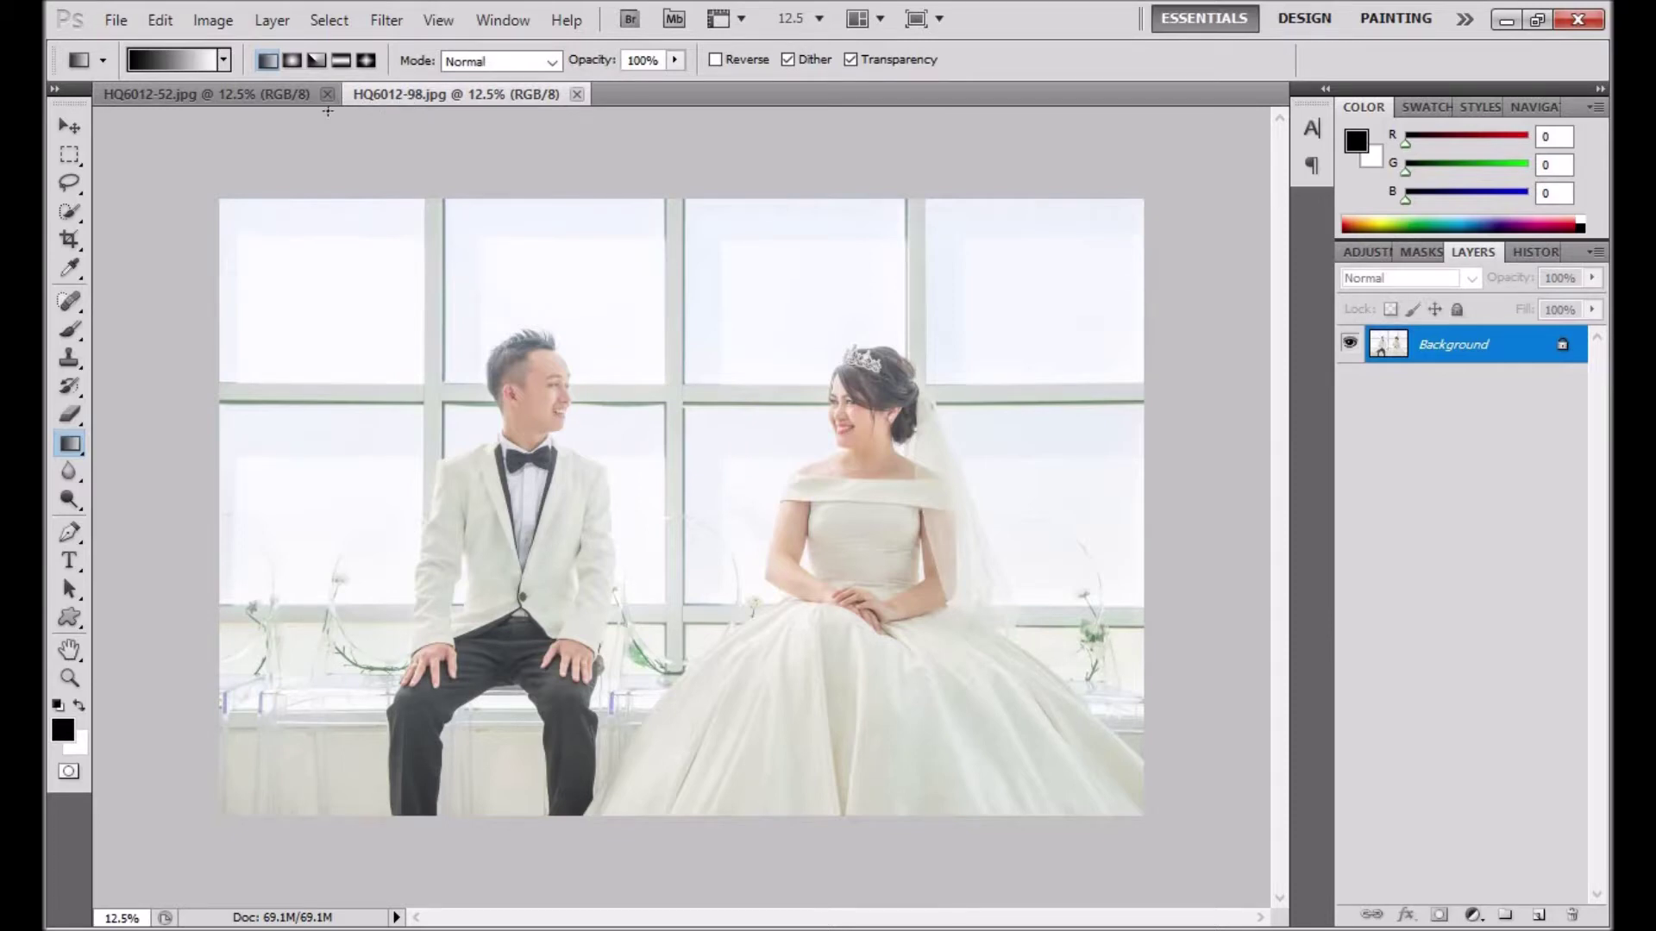
click(119, 23)
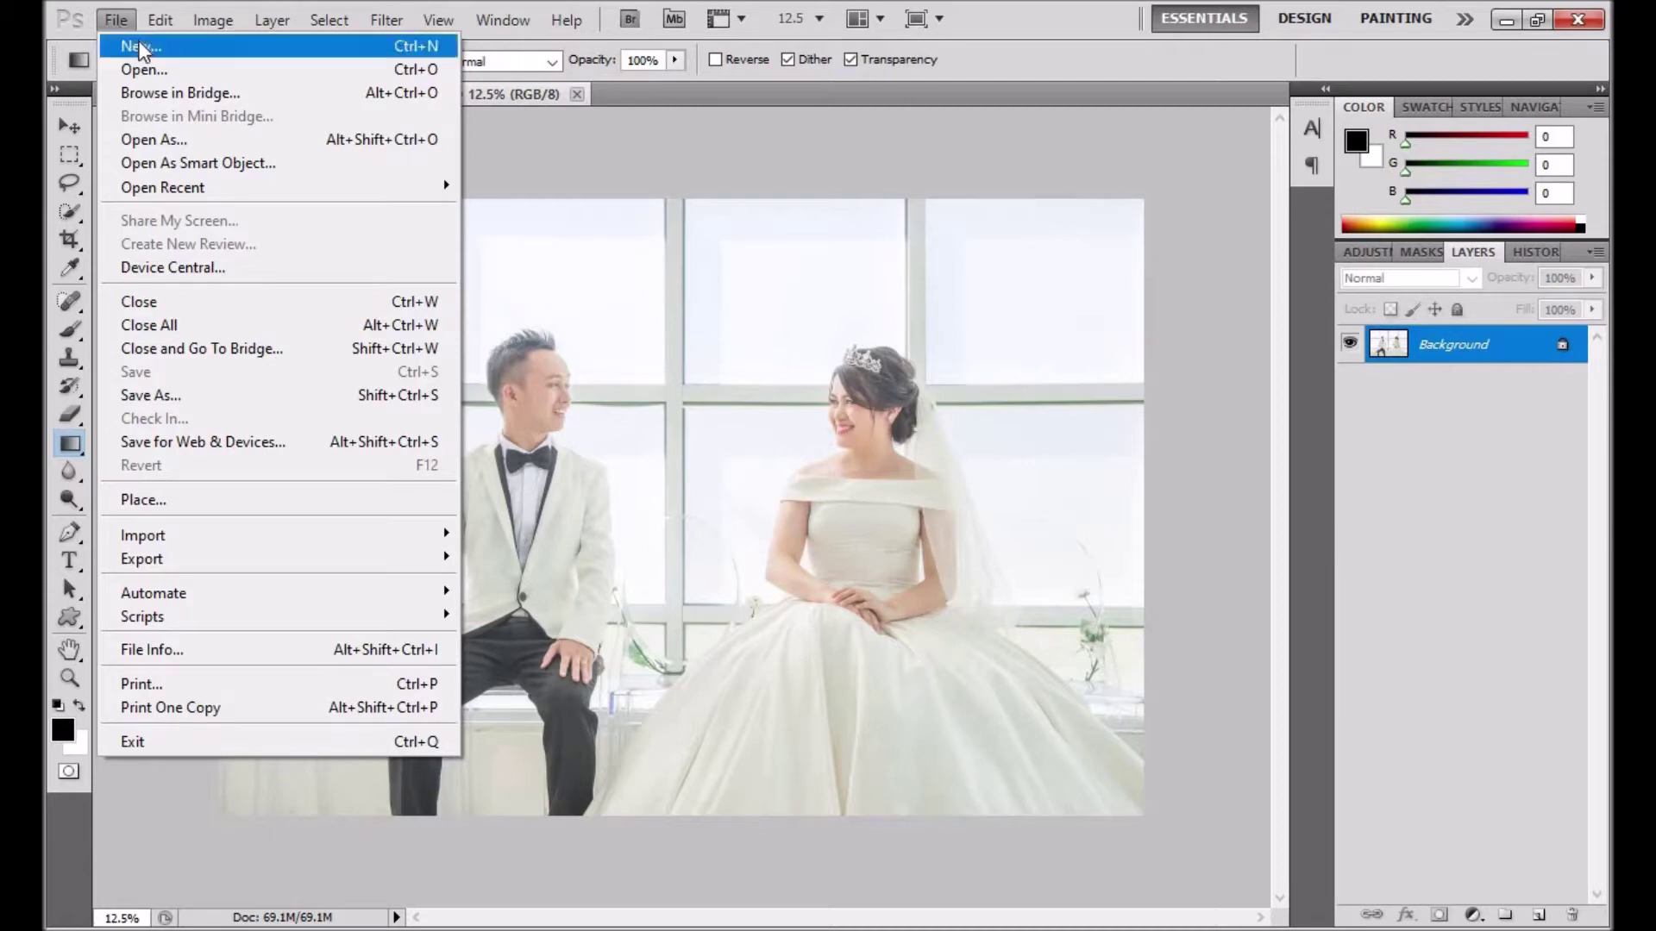
Start a new document using the International Paper A4 preset at 200 pixels/inch
click(141, 48)
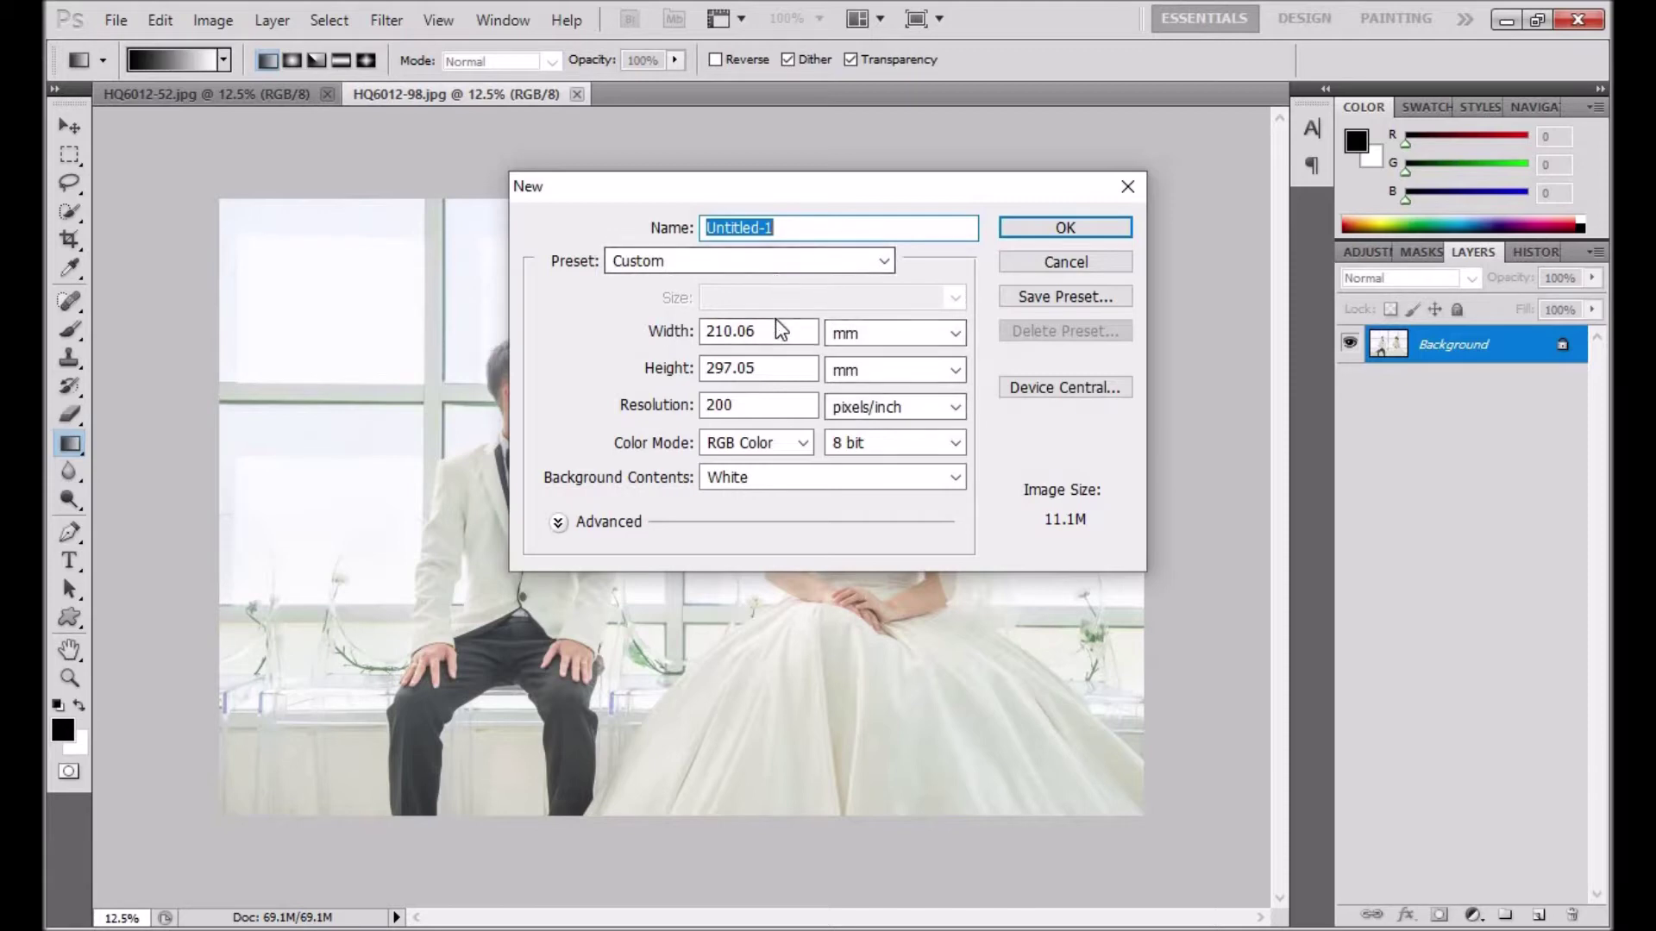
click(879, 262)
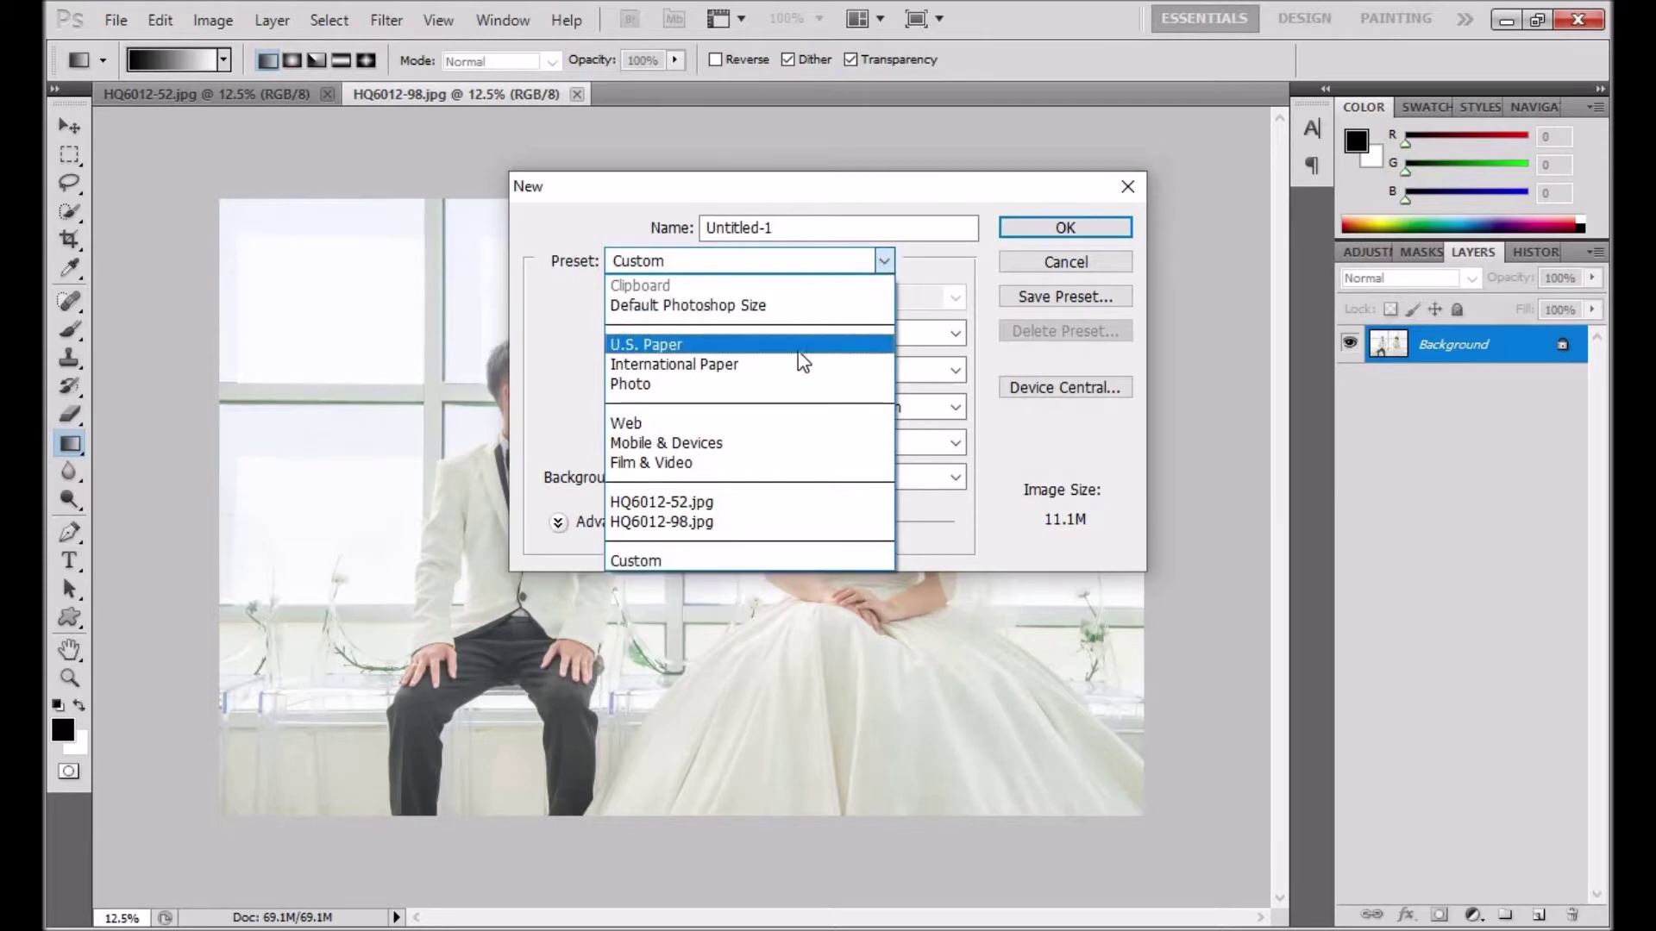
click(883, 258)
click(886, 267)
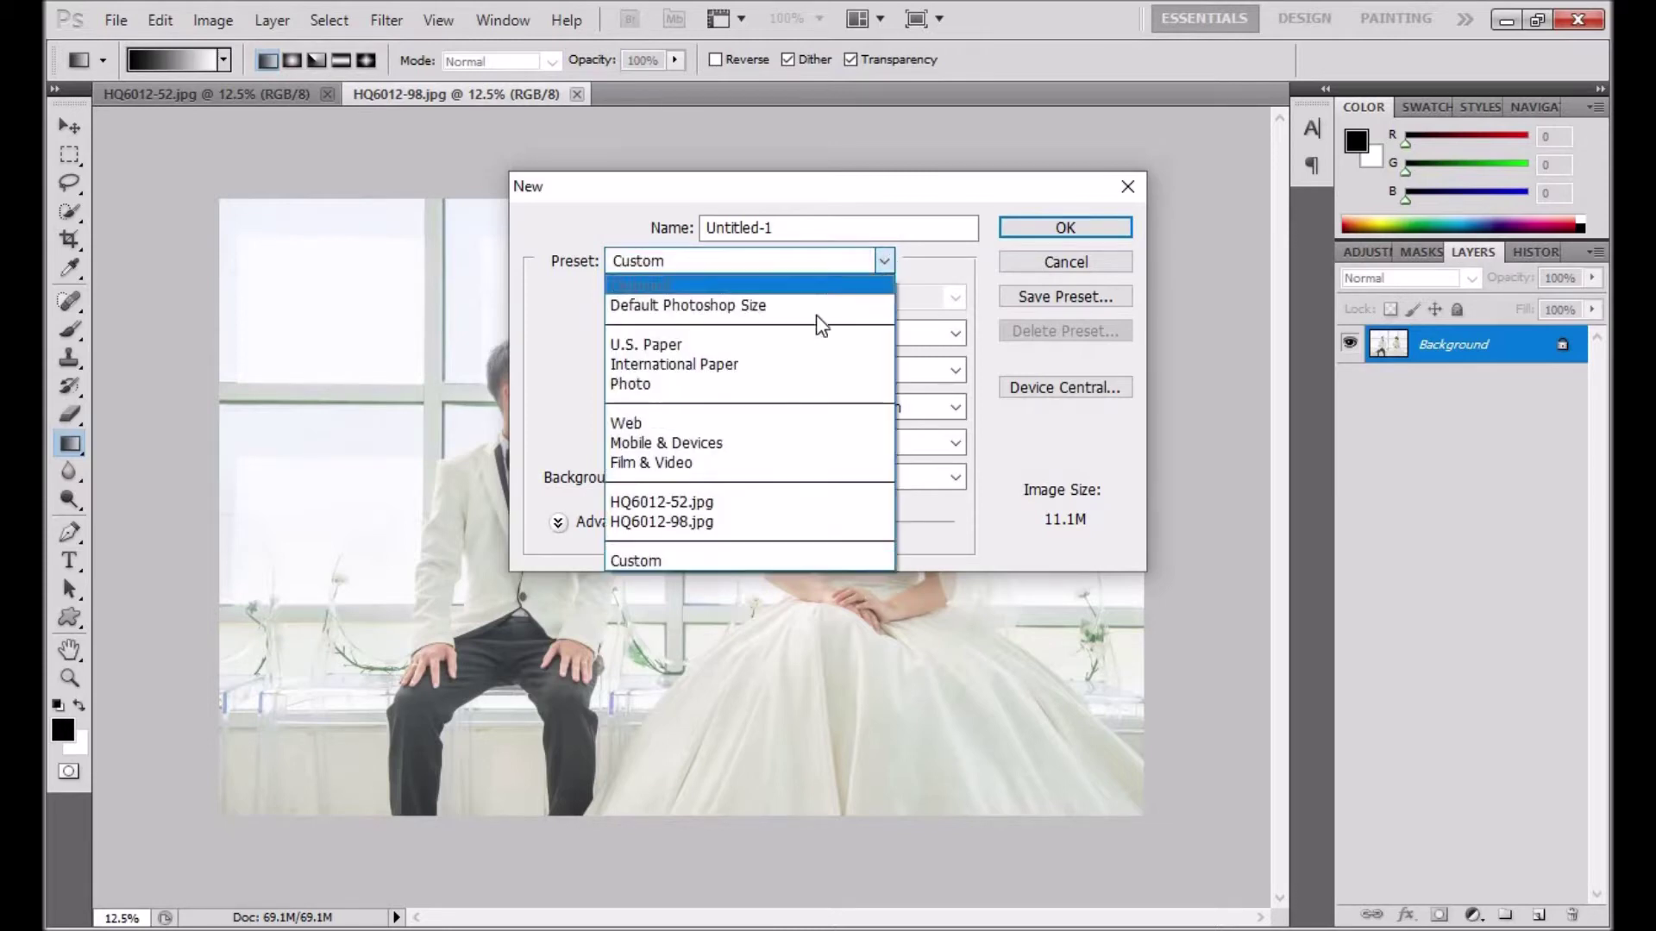
click(794, 365)
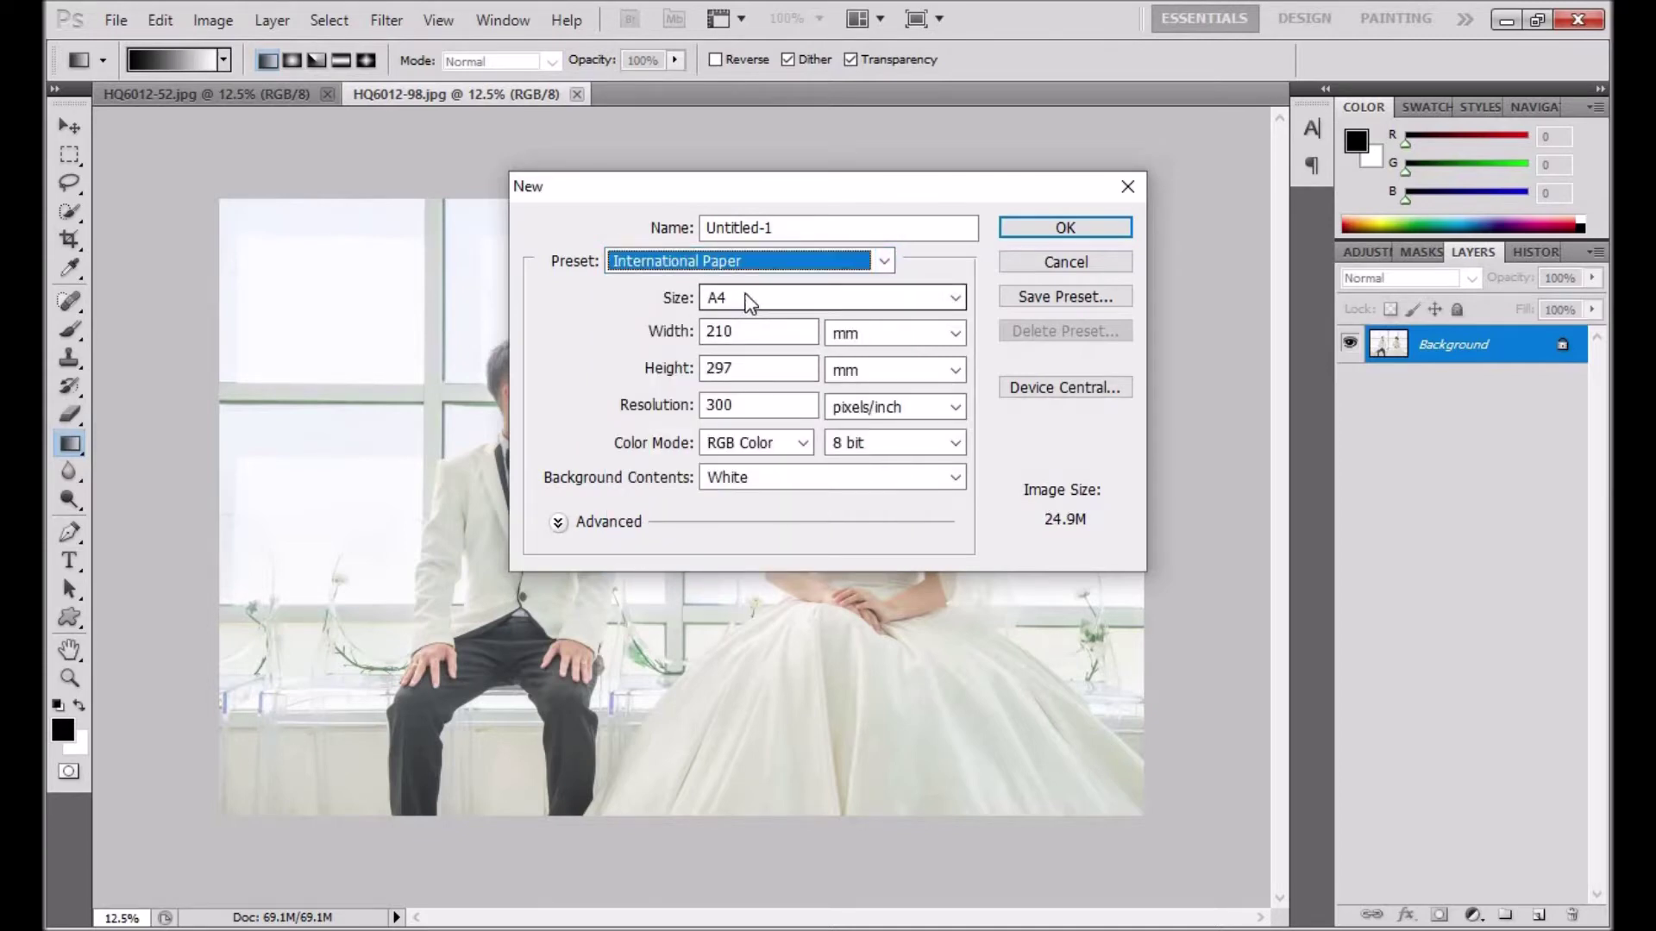
click(766, 406)
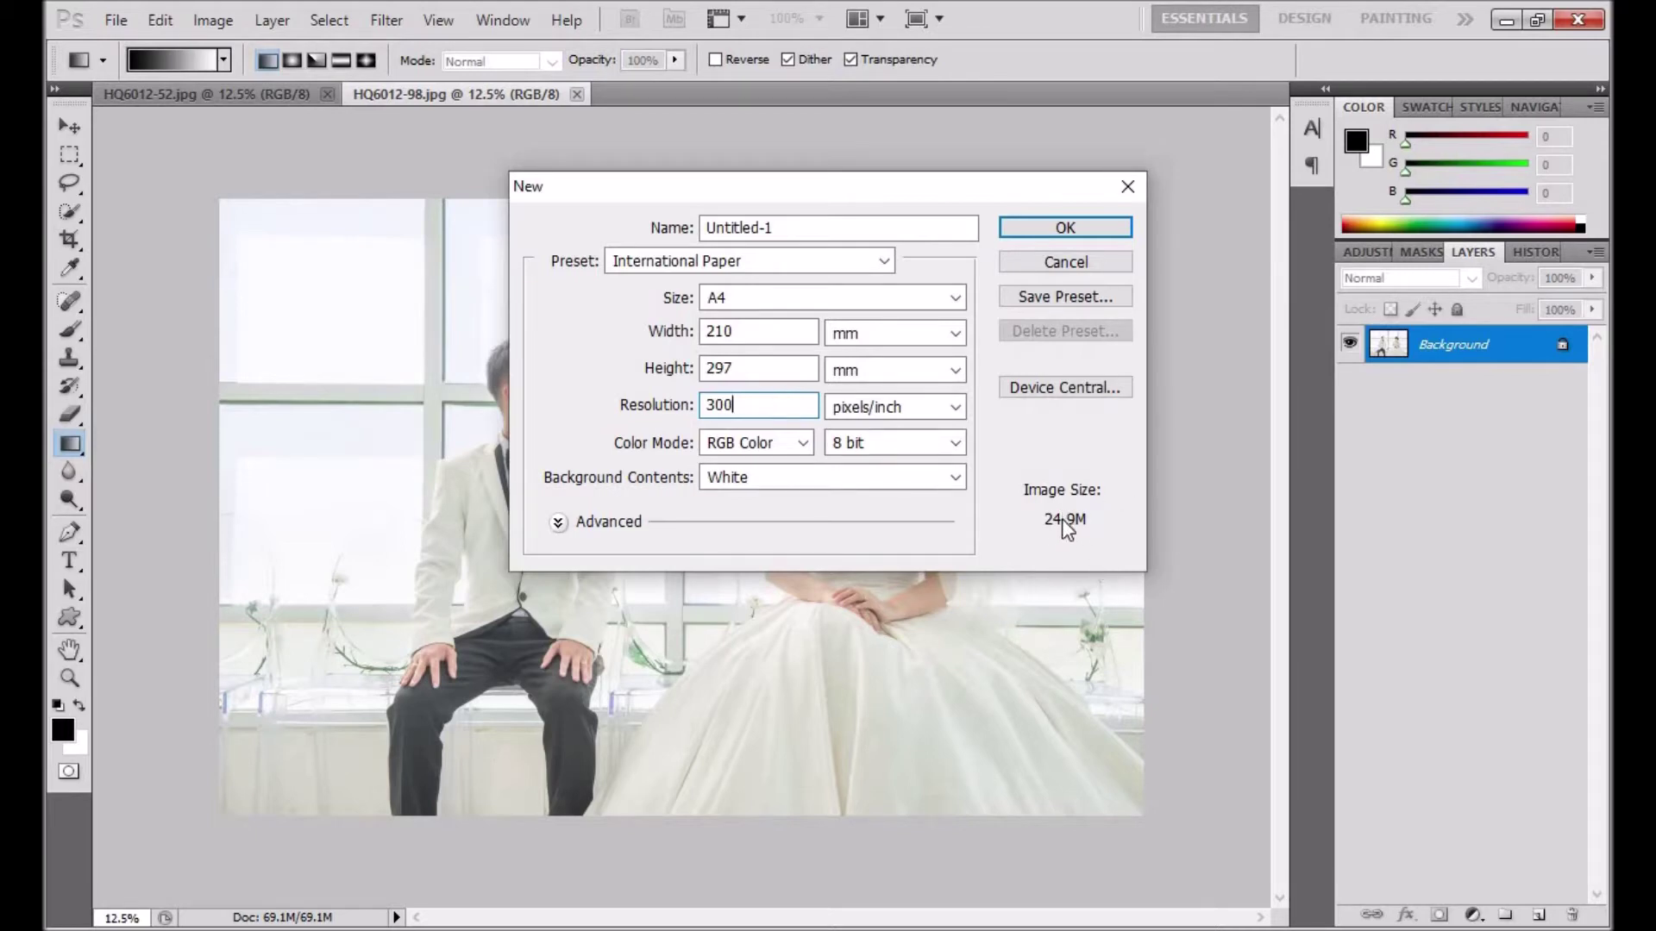
click(676, 420)
text(2)
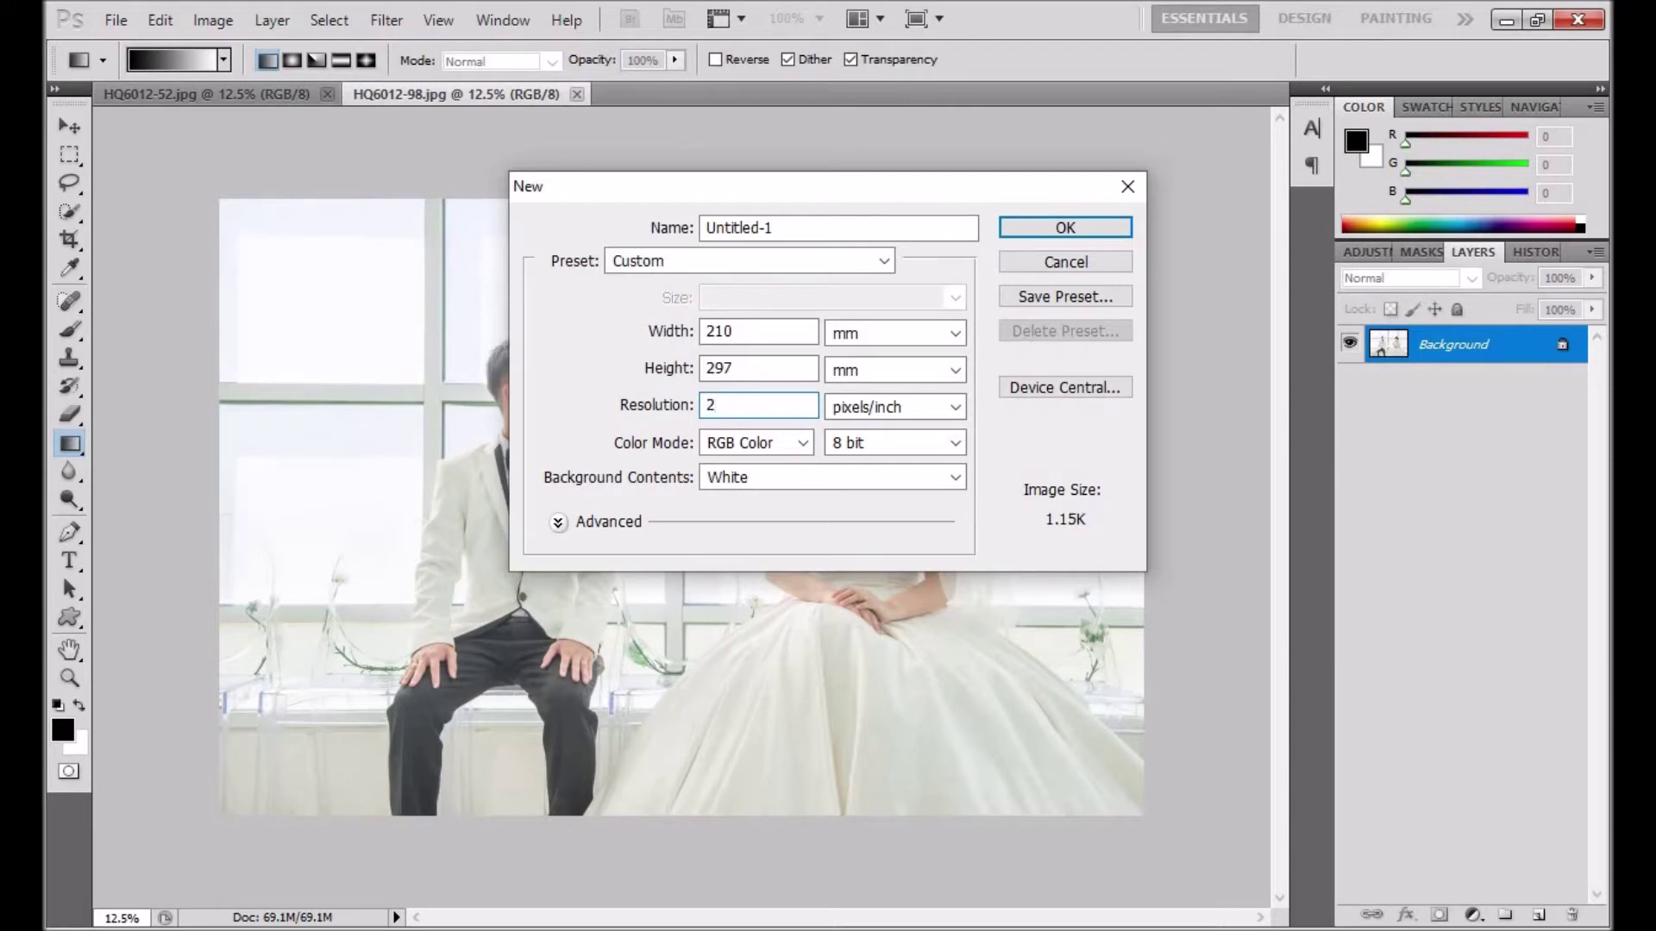
text(00)
Name the new document STAY AT HOME and create it
drag(797, 228, 661, 233)
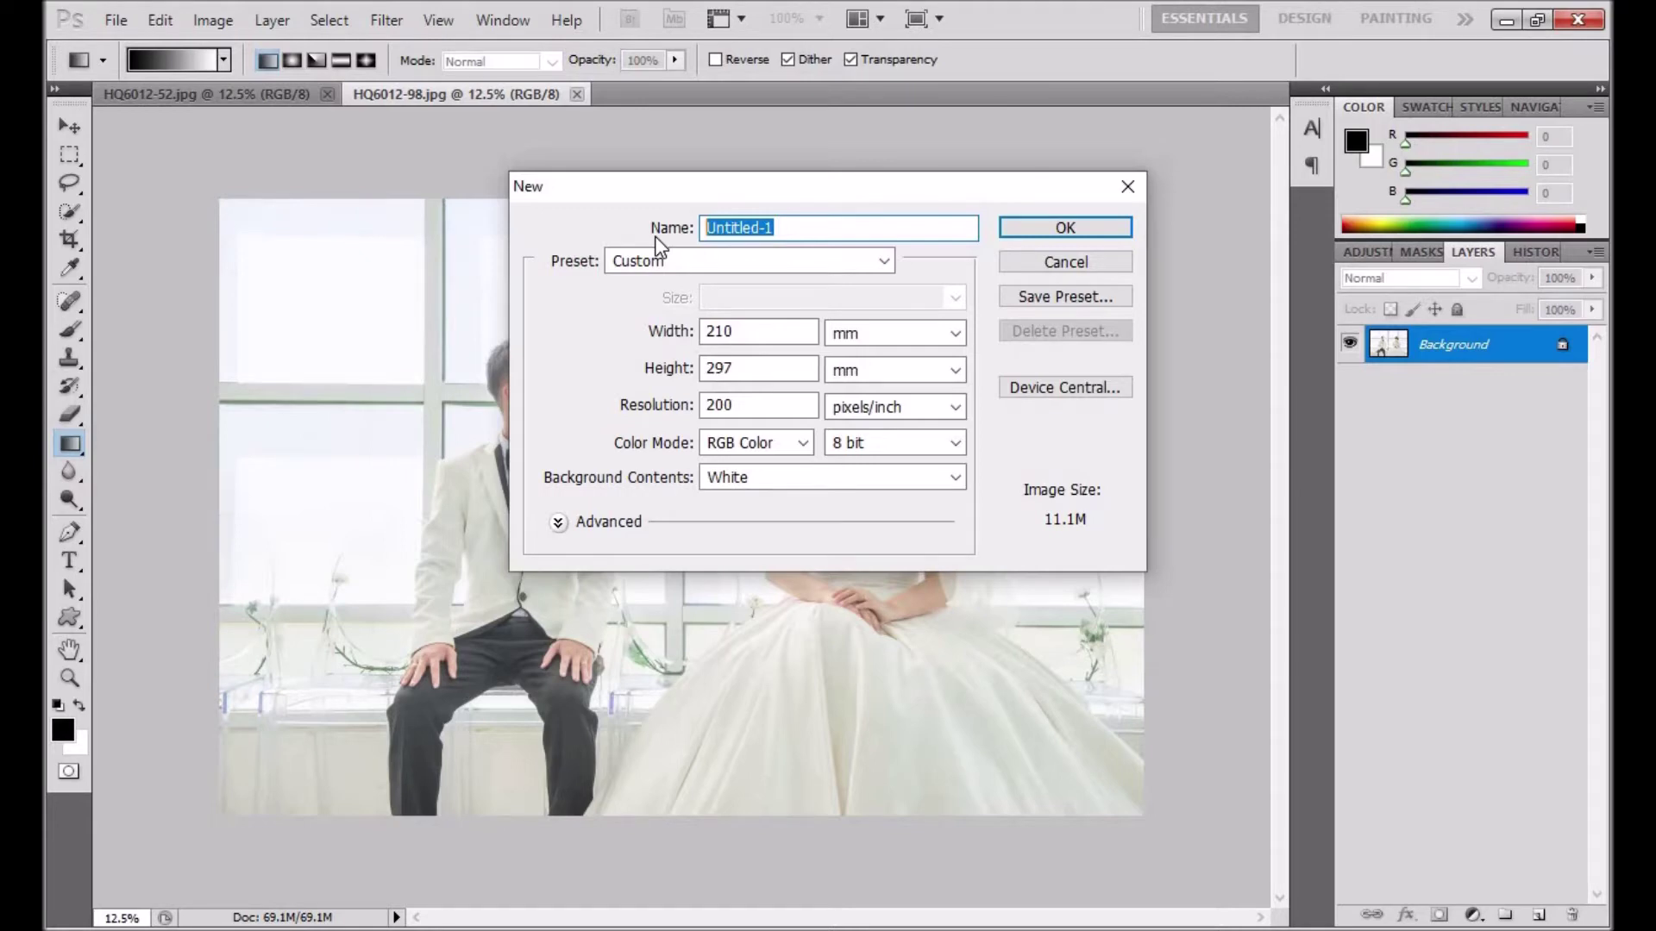
text(s)
key(BackSpace)
text(STAY AT HOME)
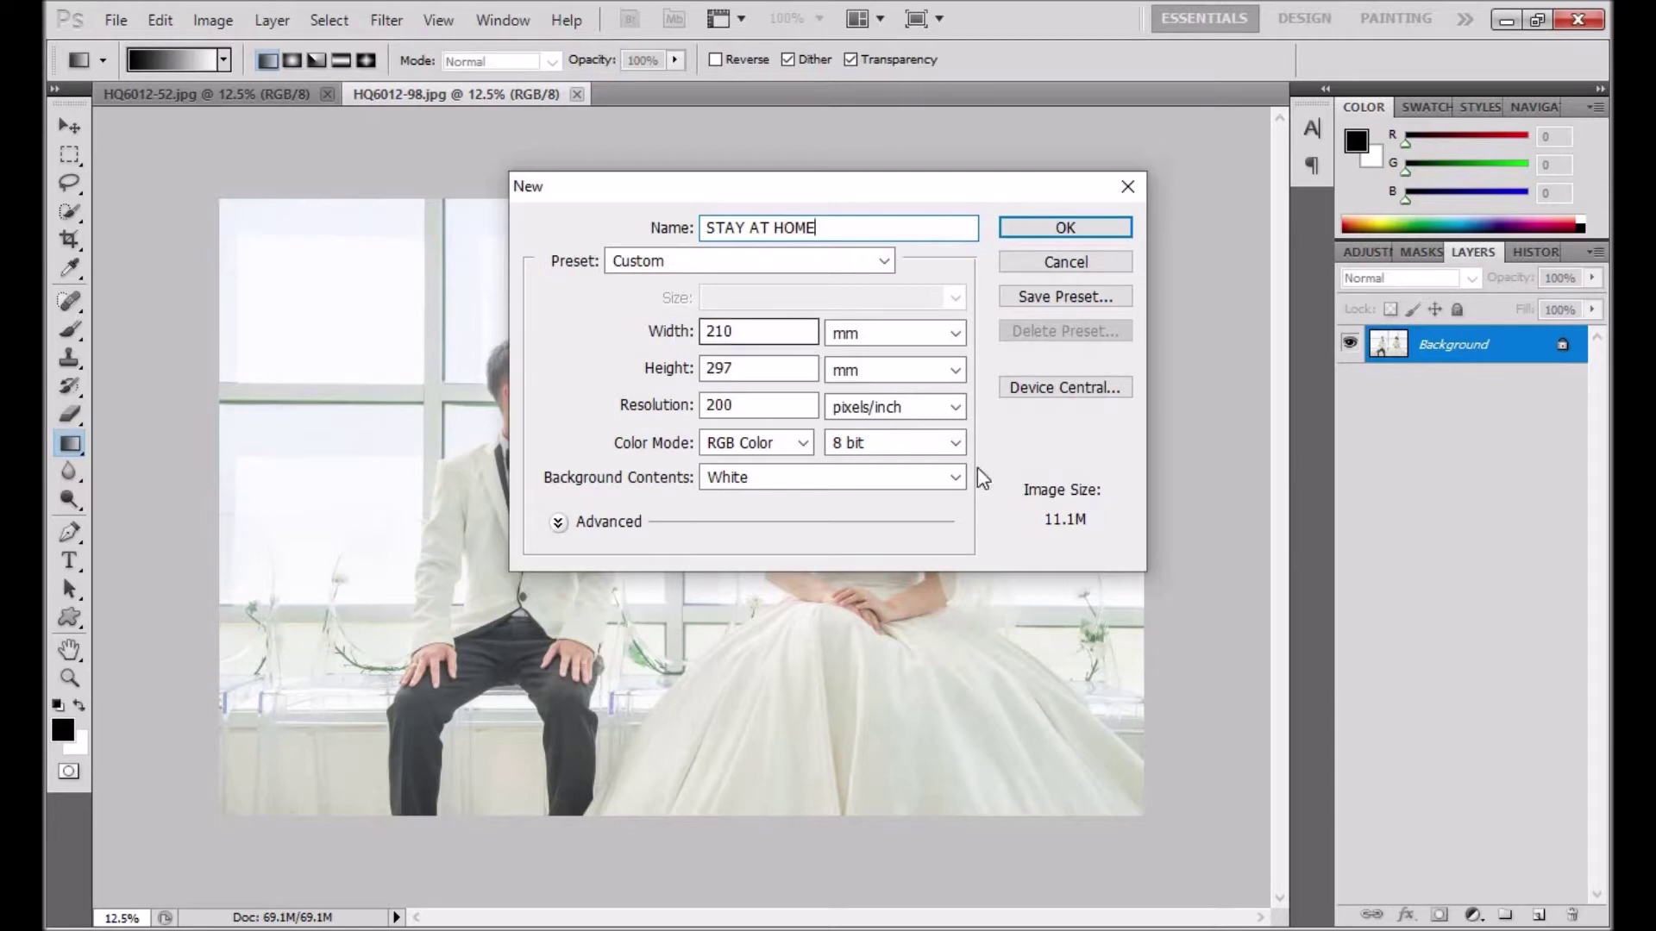
click(1077, 233)
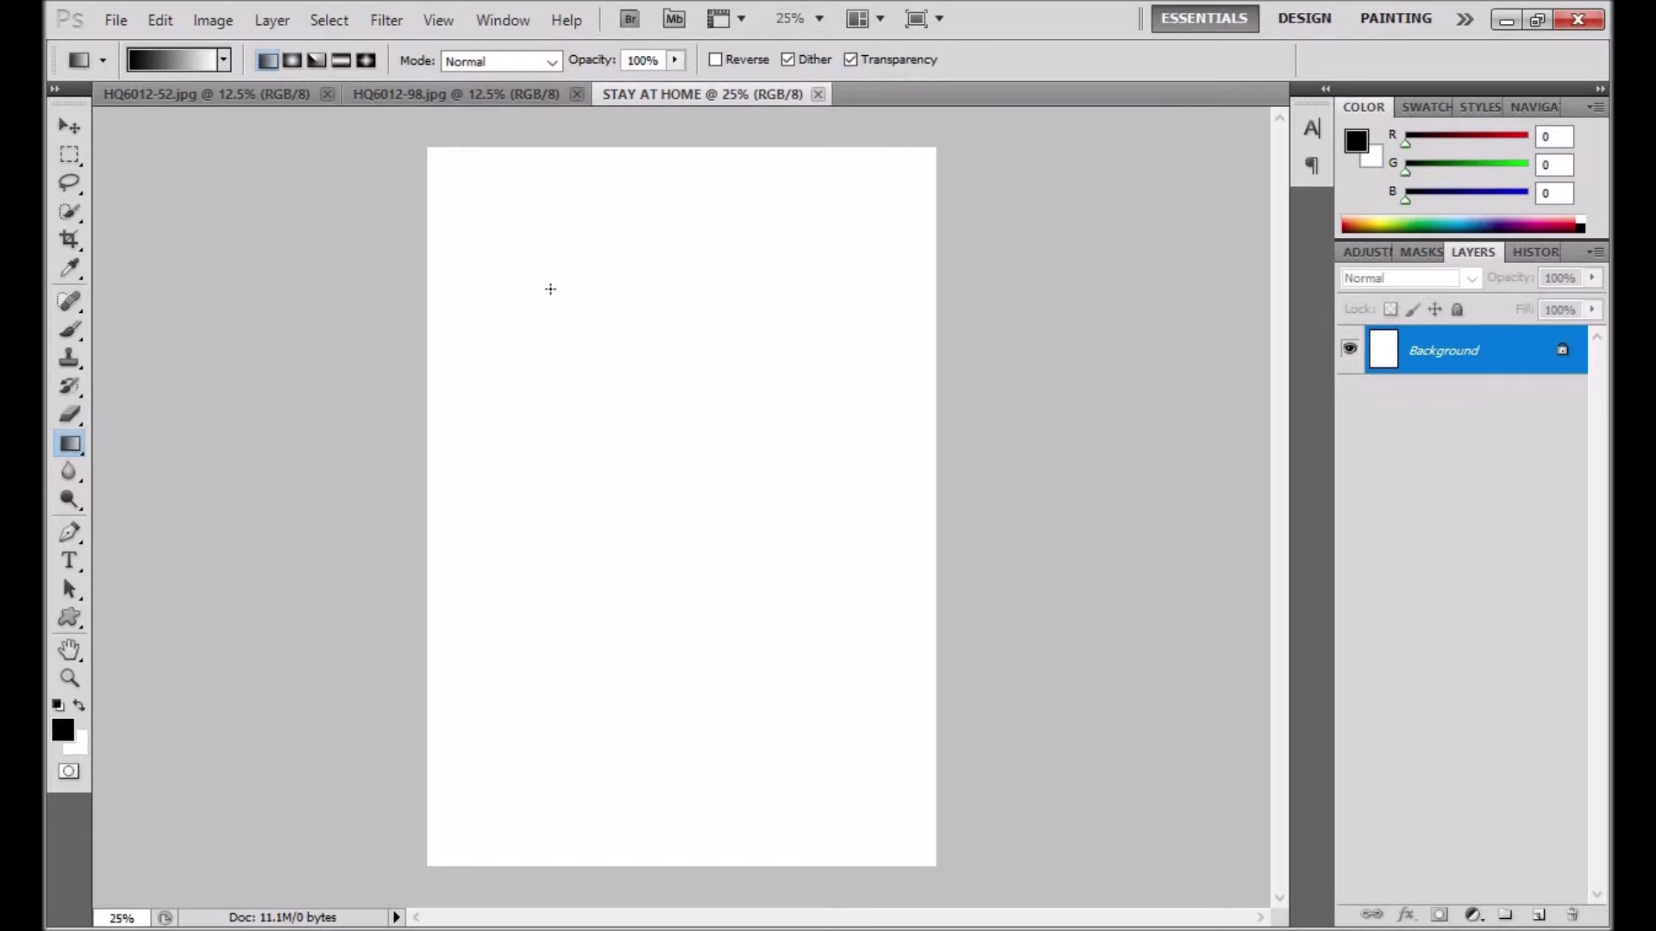
Return to the HQ6012-98 photo with the Move tool active
click(479, 94)
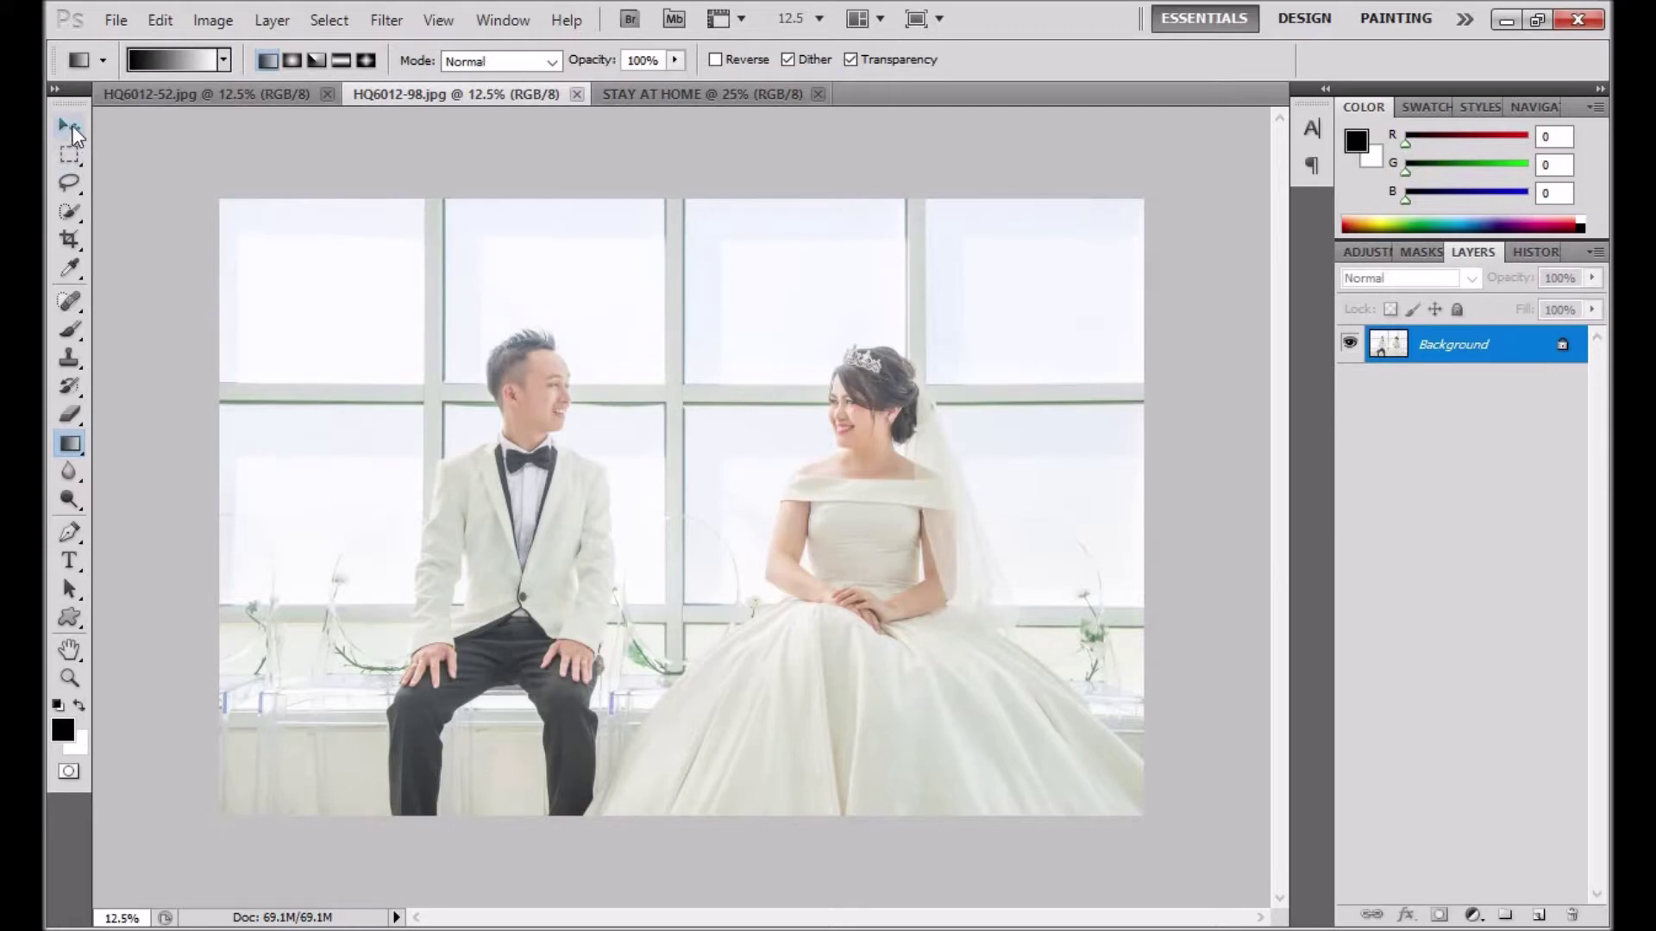
click(69, 127)
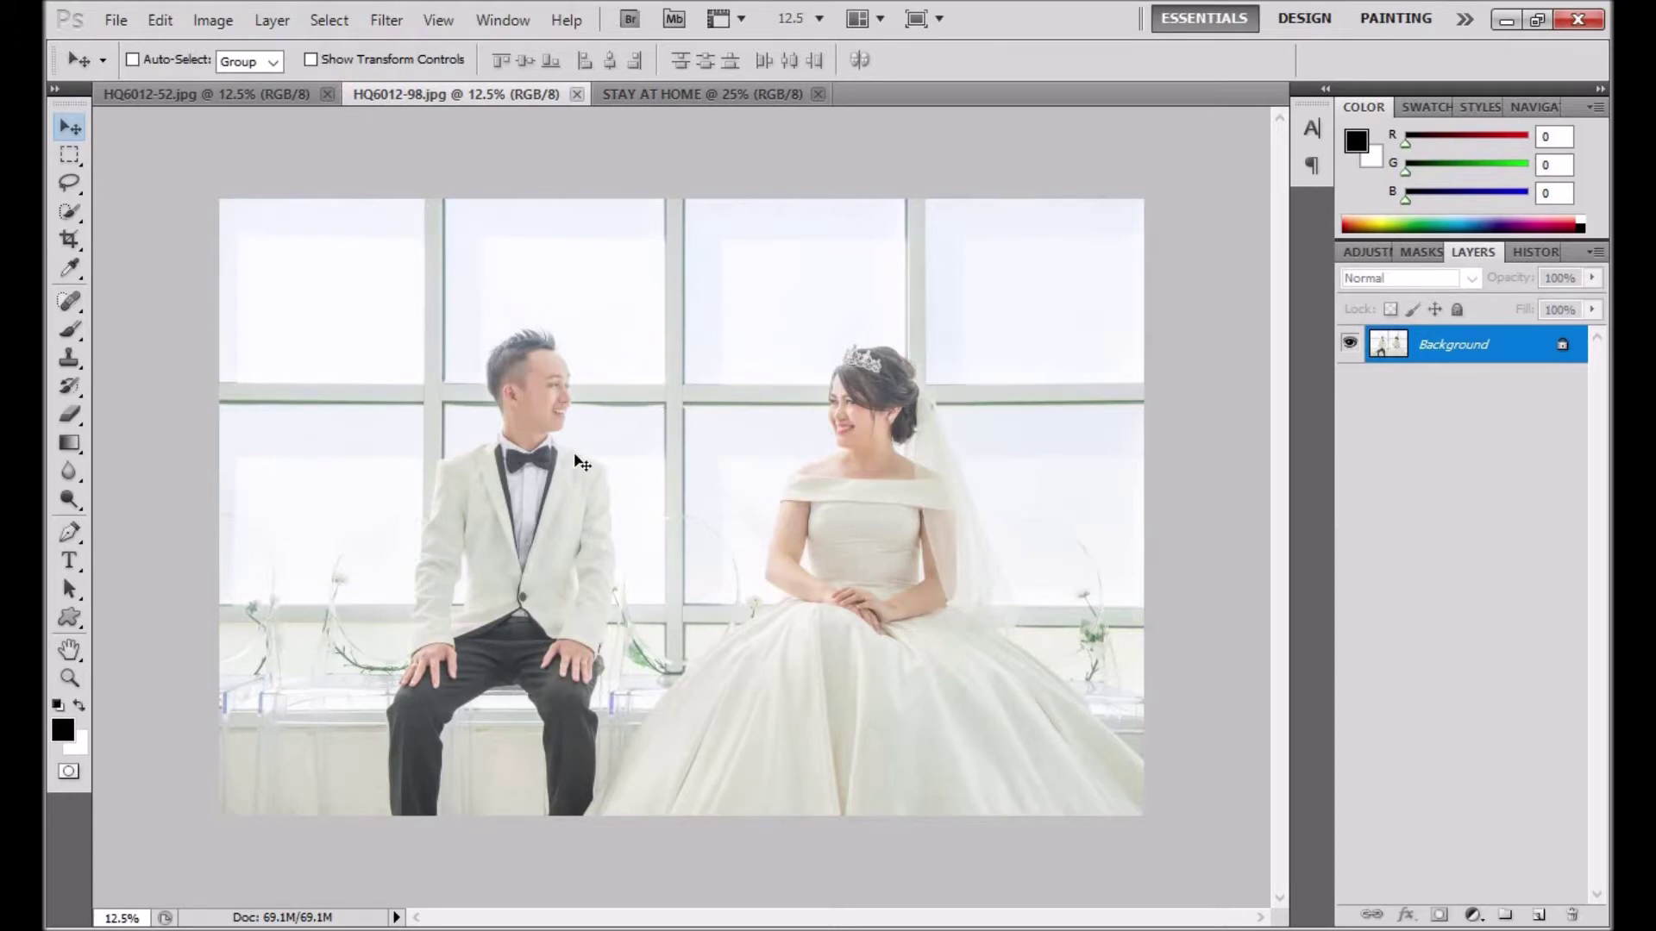
Attempt to move the locked Background, then revert a trial duplicate via History to Open
click(743, 235)
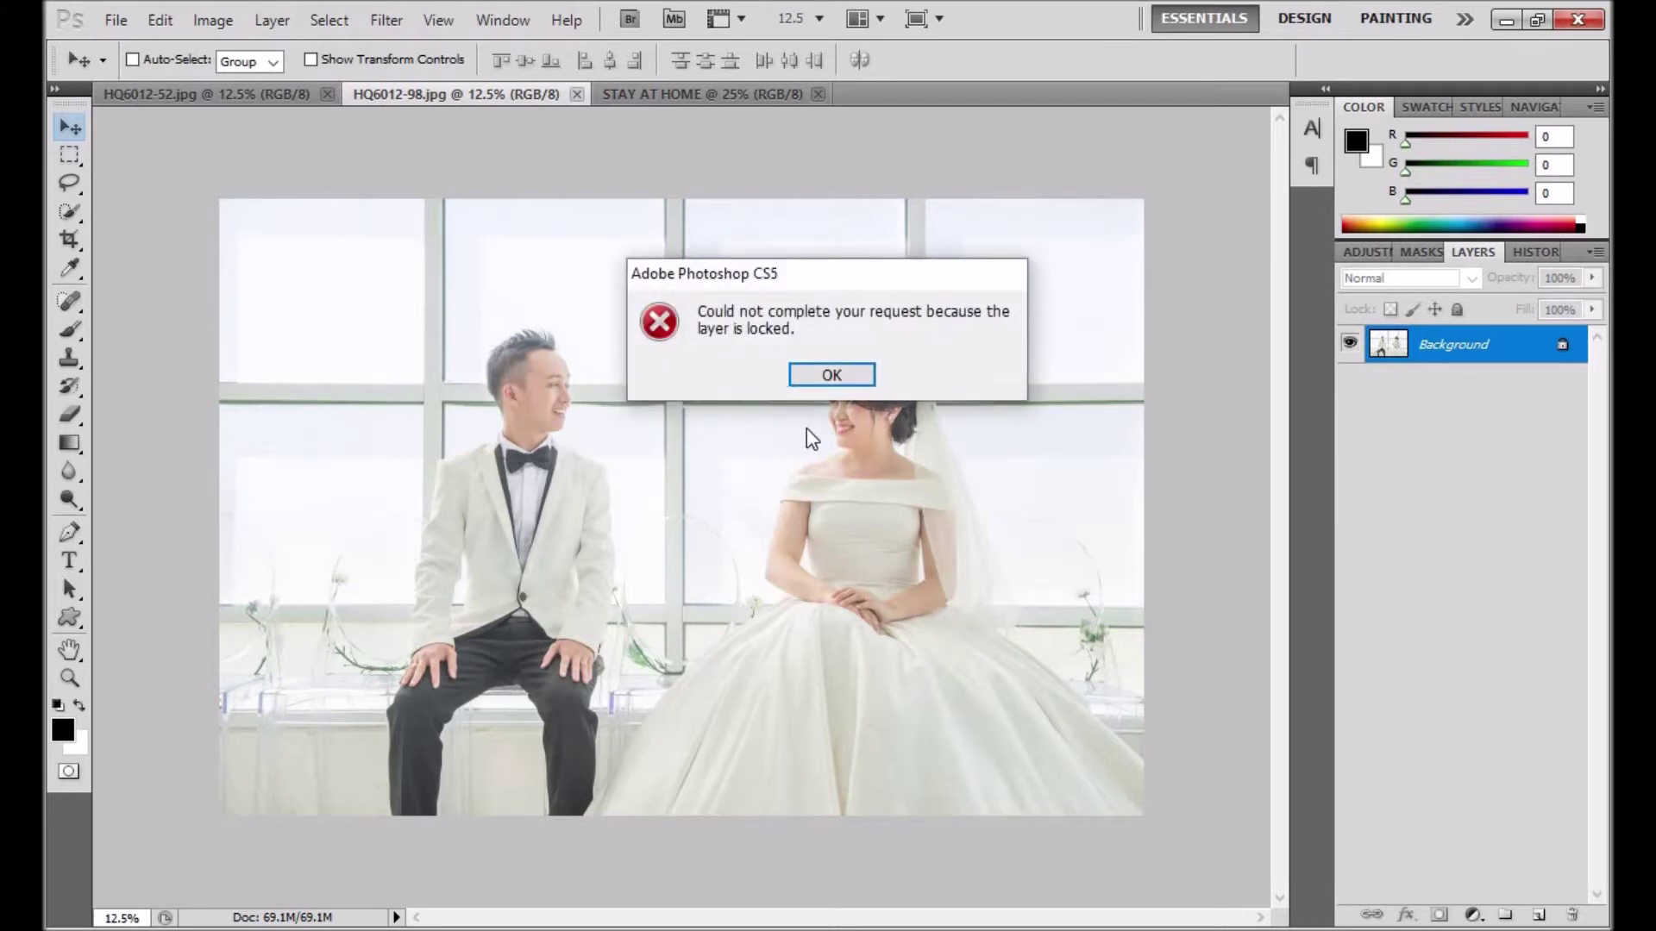
click(829, 375)
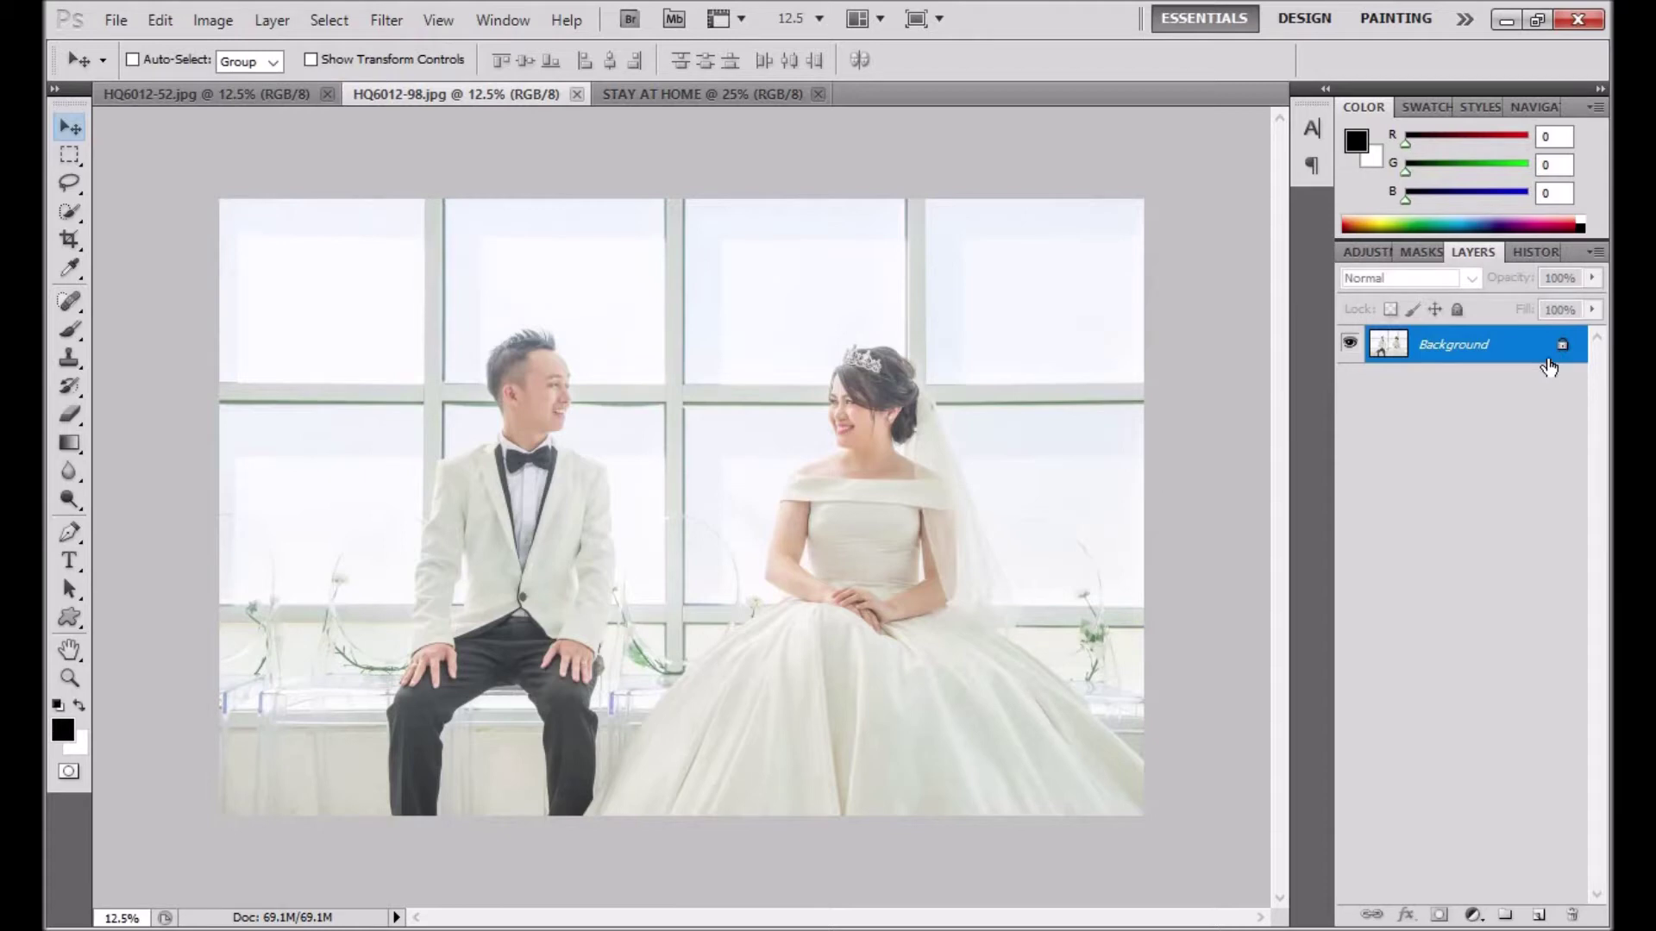
drag(1508, 354, 1543, 909)
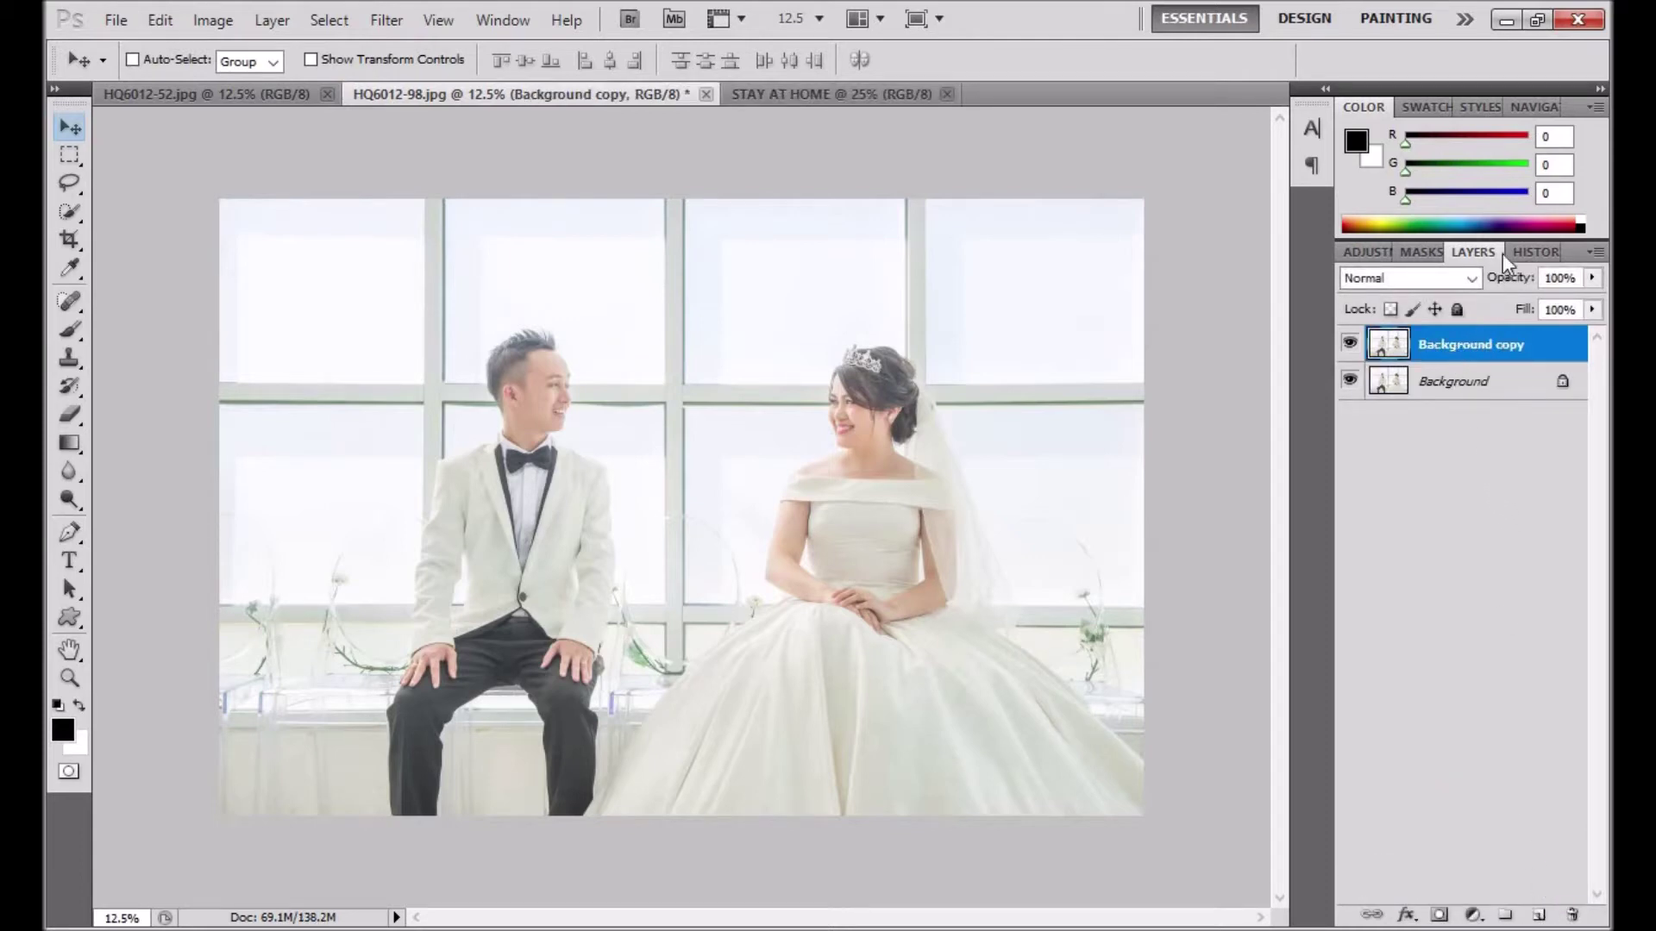
click(1533, 252)
click(1461, 319)
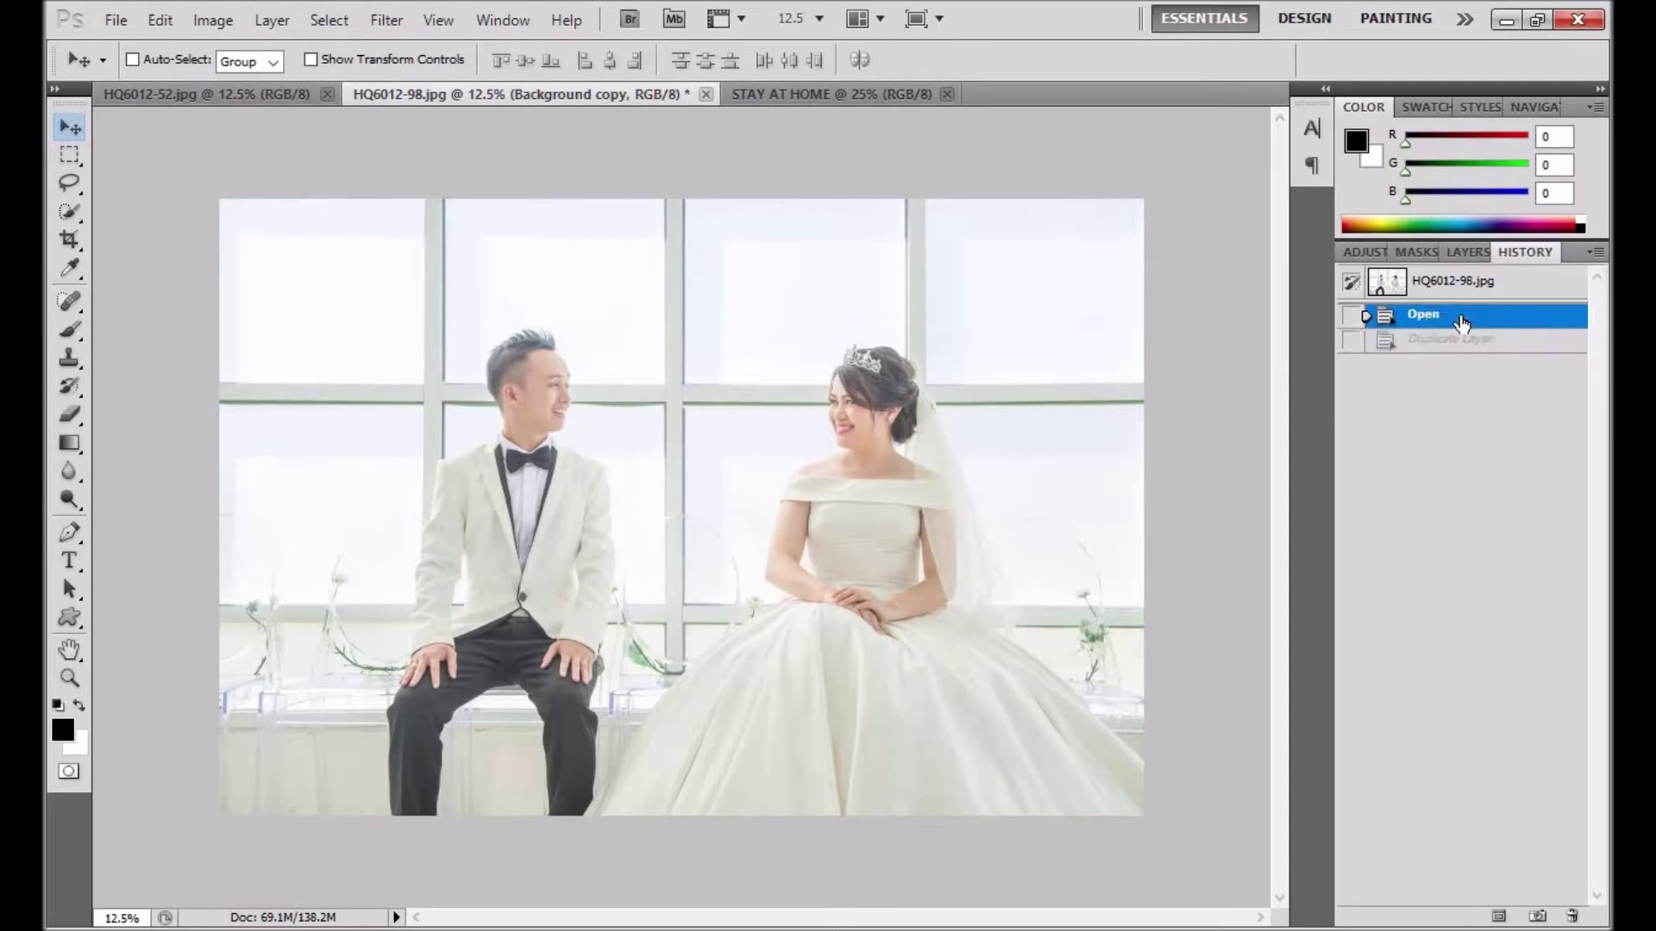
click(1468, 251)
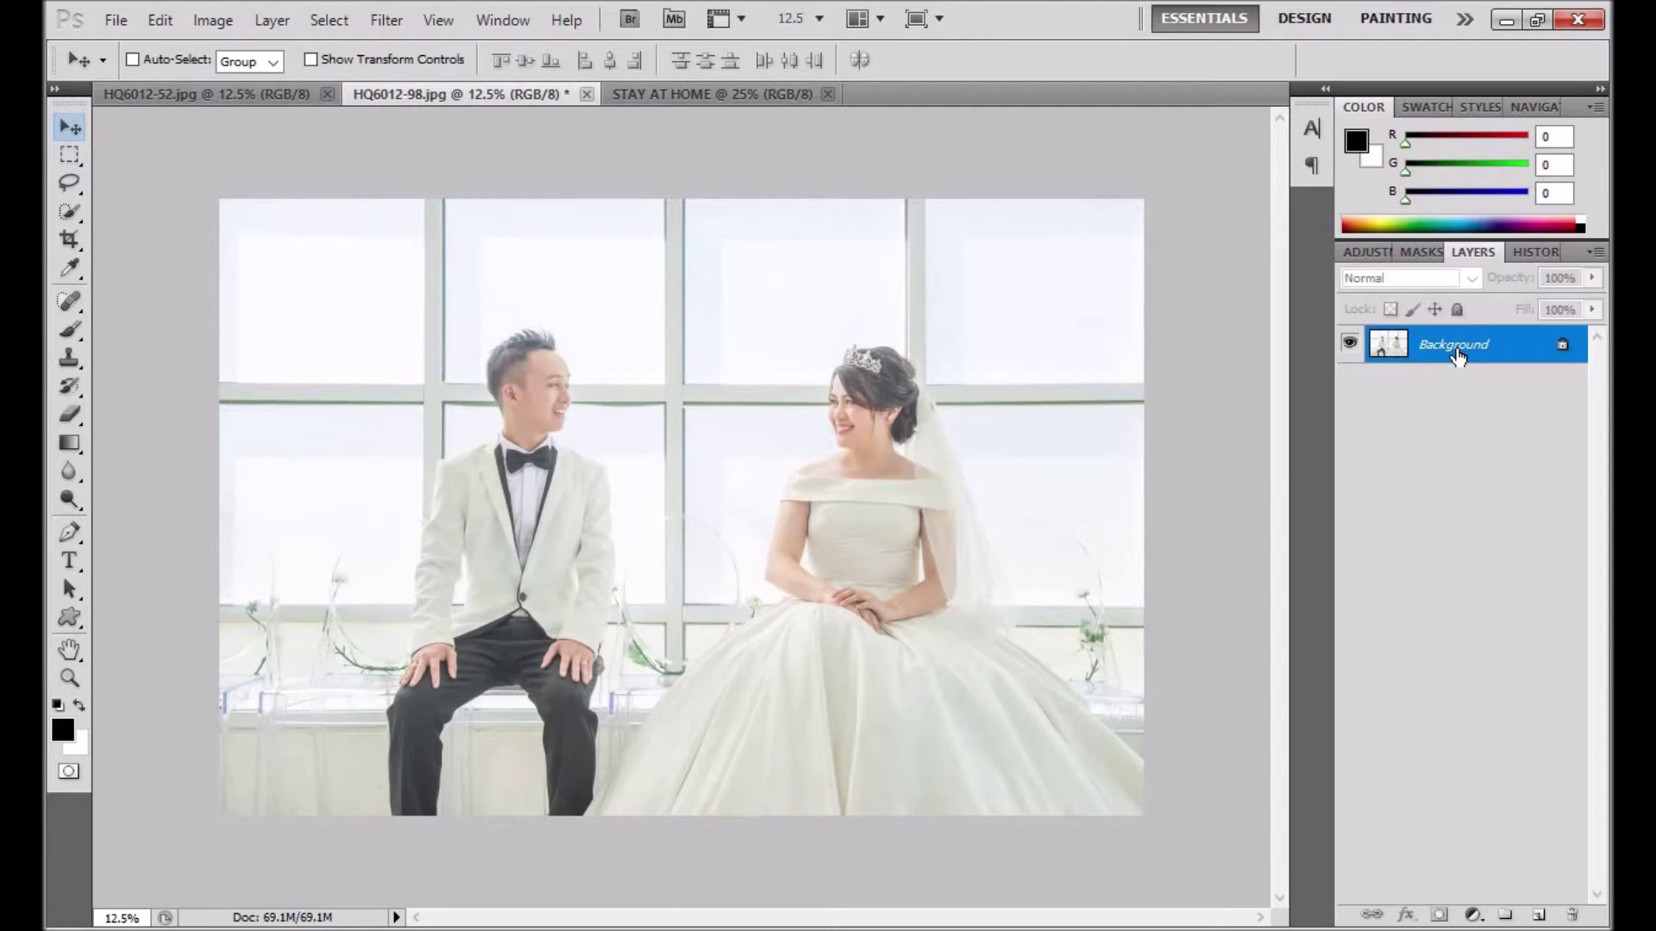
Duplicate the Background as Layer 1 with Ctrl+J and select Layer 1 for moving
key(ctrl+j)
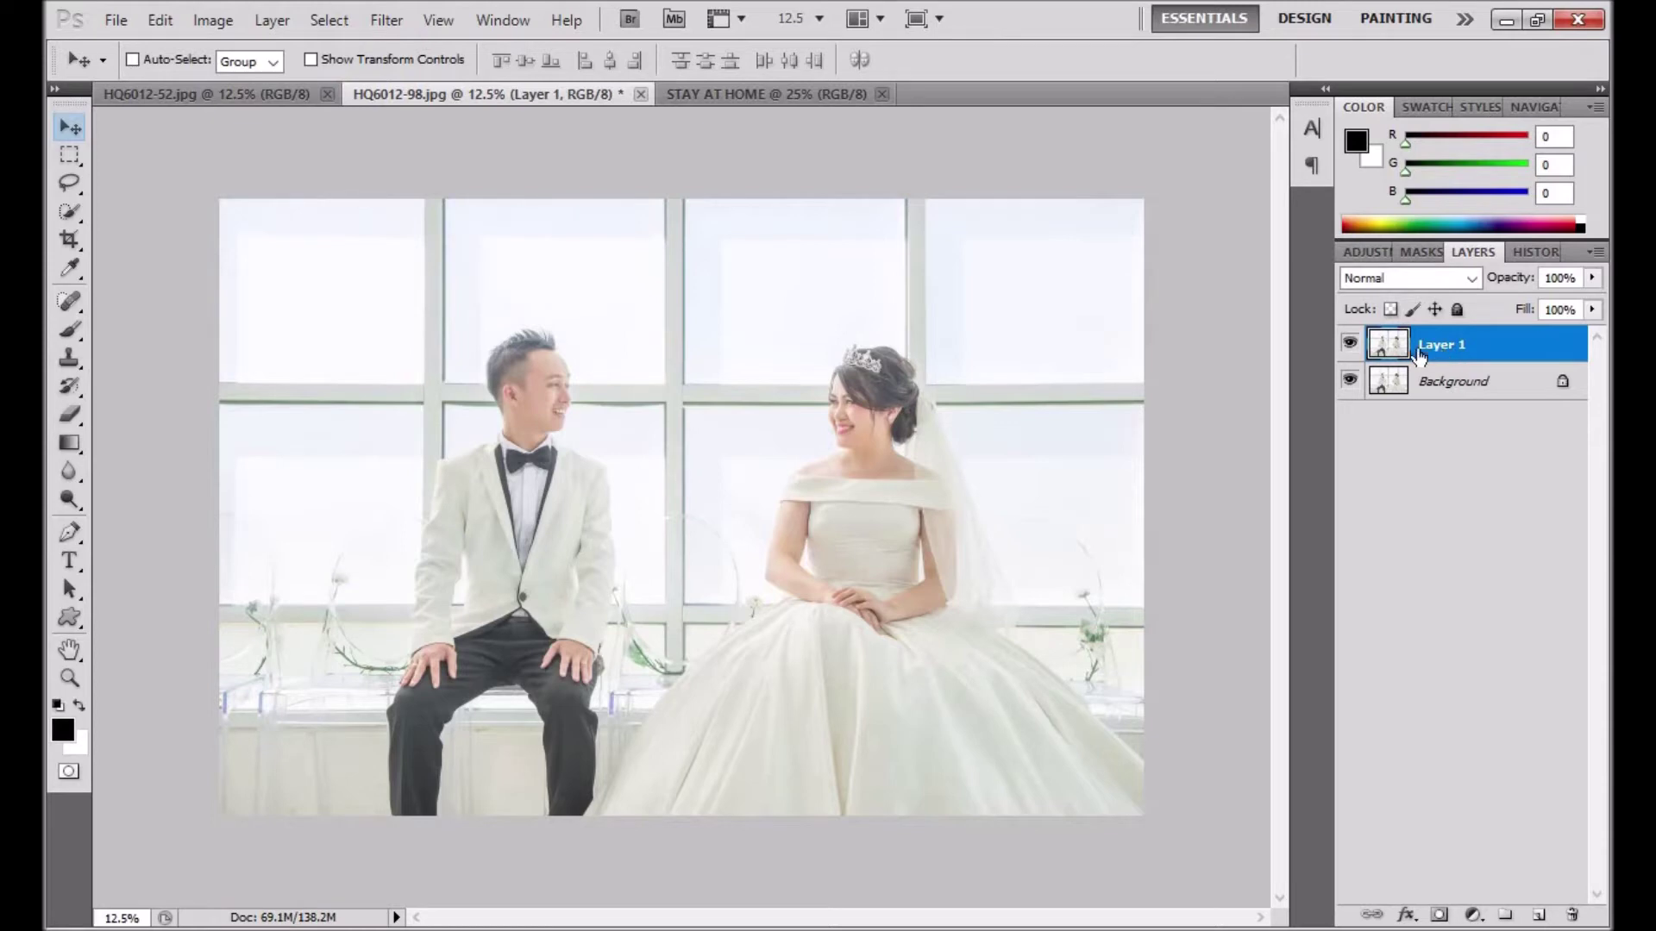
click(1462, 381)
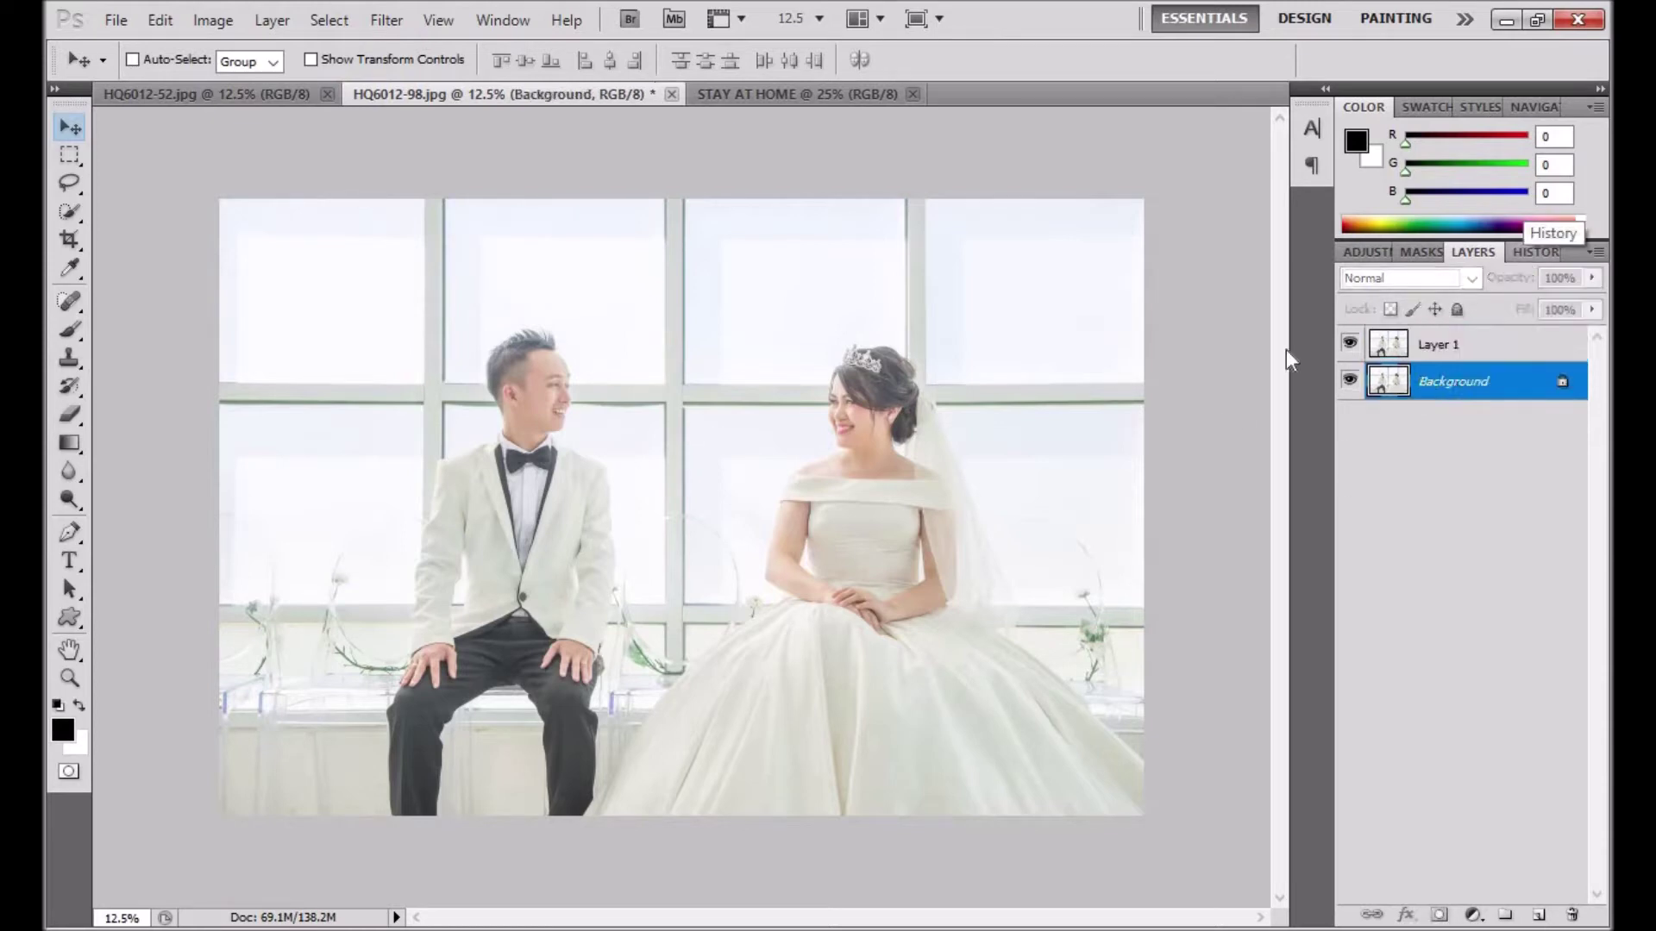
click(773, 93)
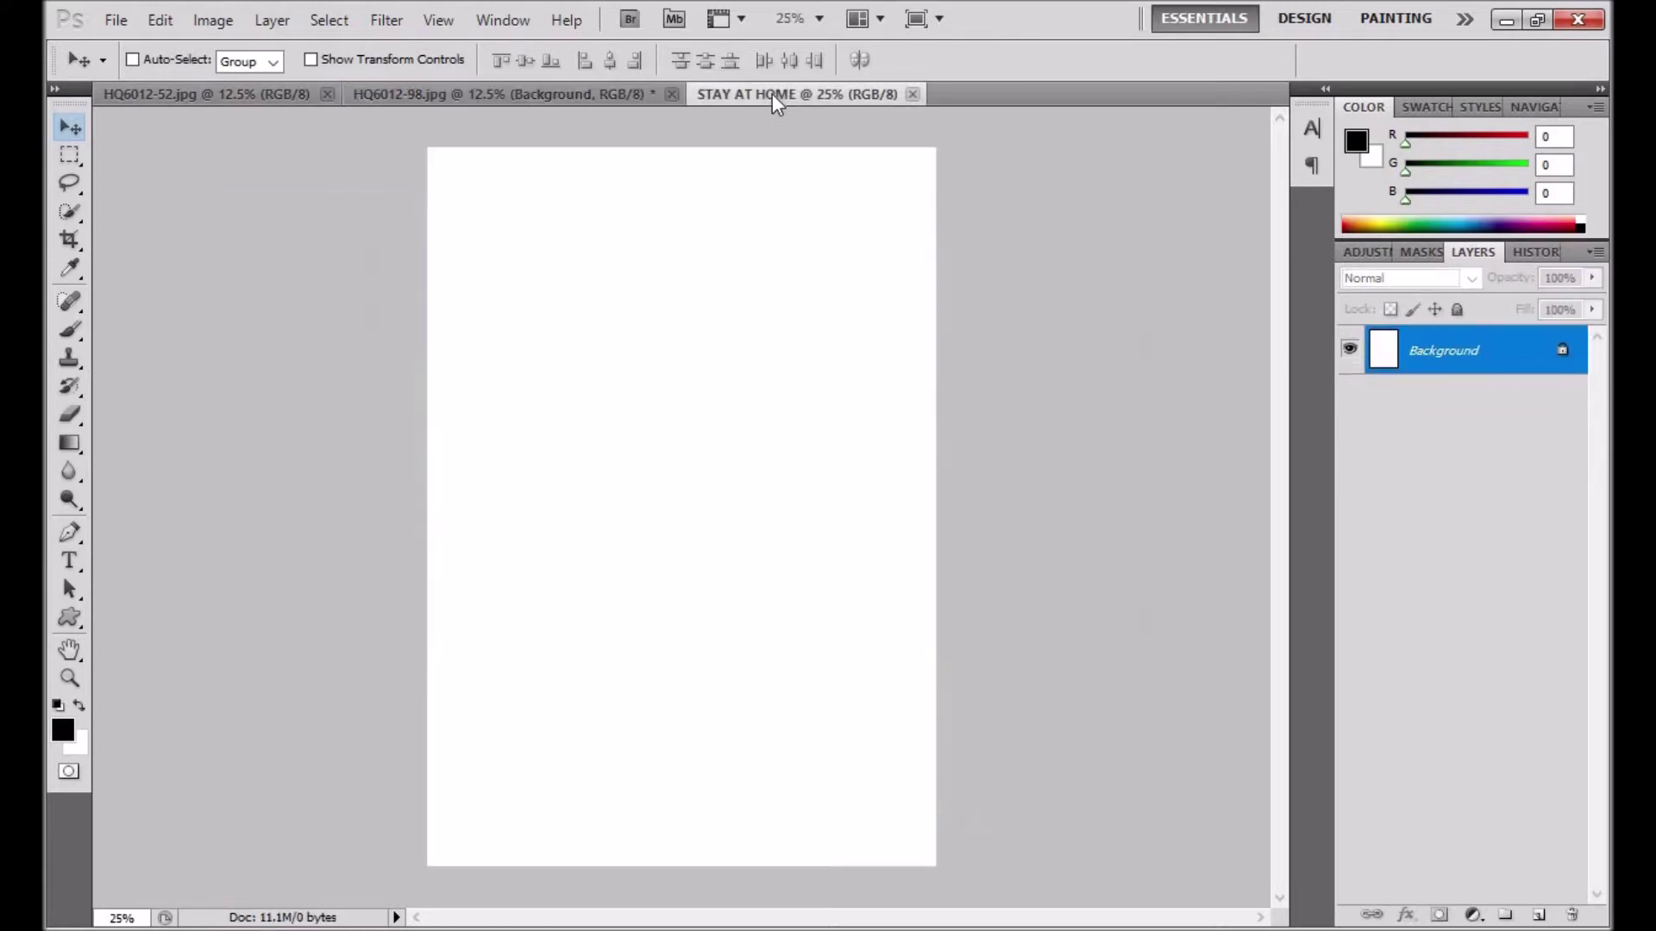
click(618, 95)
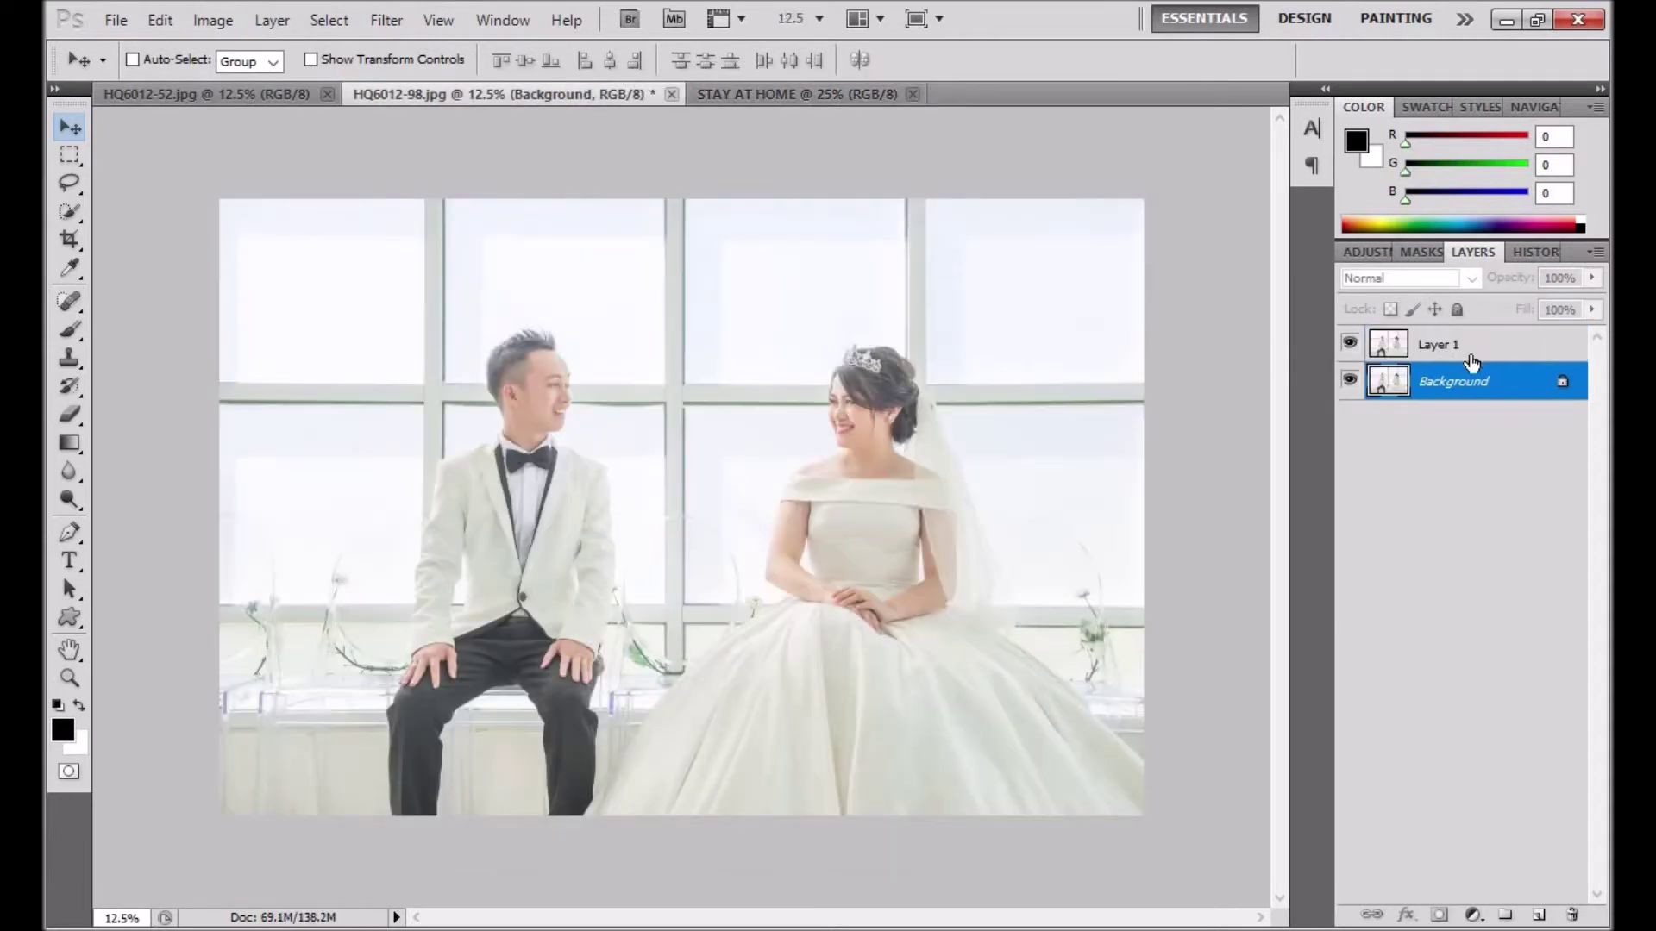
click(1478, 353)
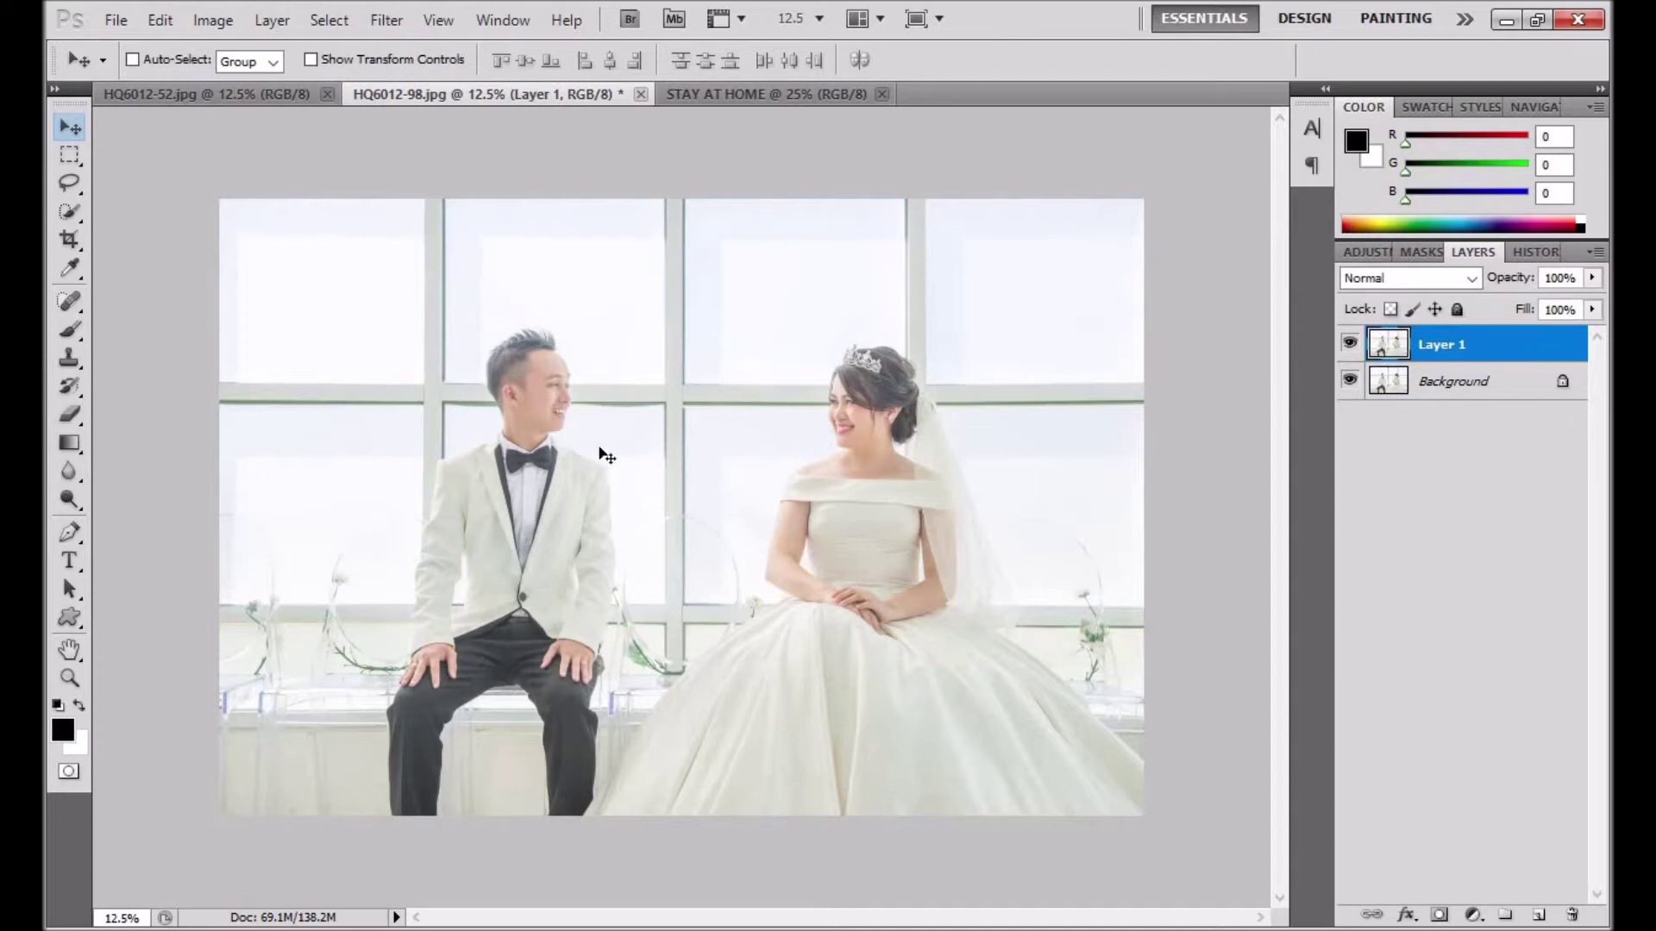
mouse_move(621, 414)
mouse_down()
mouse_move(742, 100)
mouse_move(643, 424)
mouse_move(649, 488)
mouse_move(540, 481)
mouse_move(584, 473)
mouse_move(540, 451)
mouse_move(496, 462)
mouse_move(492, 480)
mouse_move(555, 474)
mouse_move(669, 506)
mouse_move(651, 466)
mouse_move(691, 554)
mouse_move(678, 460)
mouse_move(696, 520)
mouse_move(629, 471)
mouse_move(648, 534)
mouse_move(654, 454)
mouse_move(663, 509)
mouse_move(675, 497)
mouse_move(647, 490)
mouse_up()
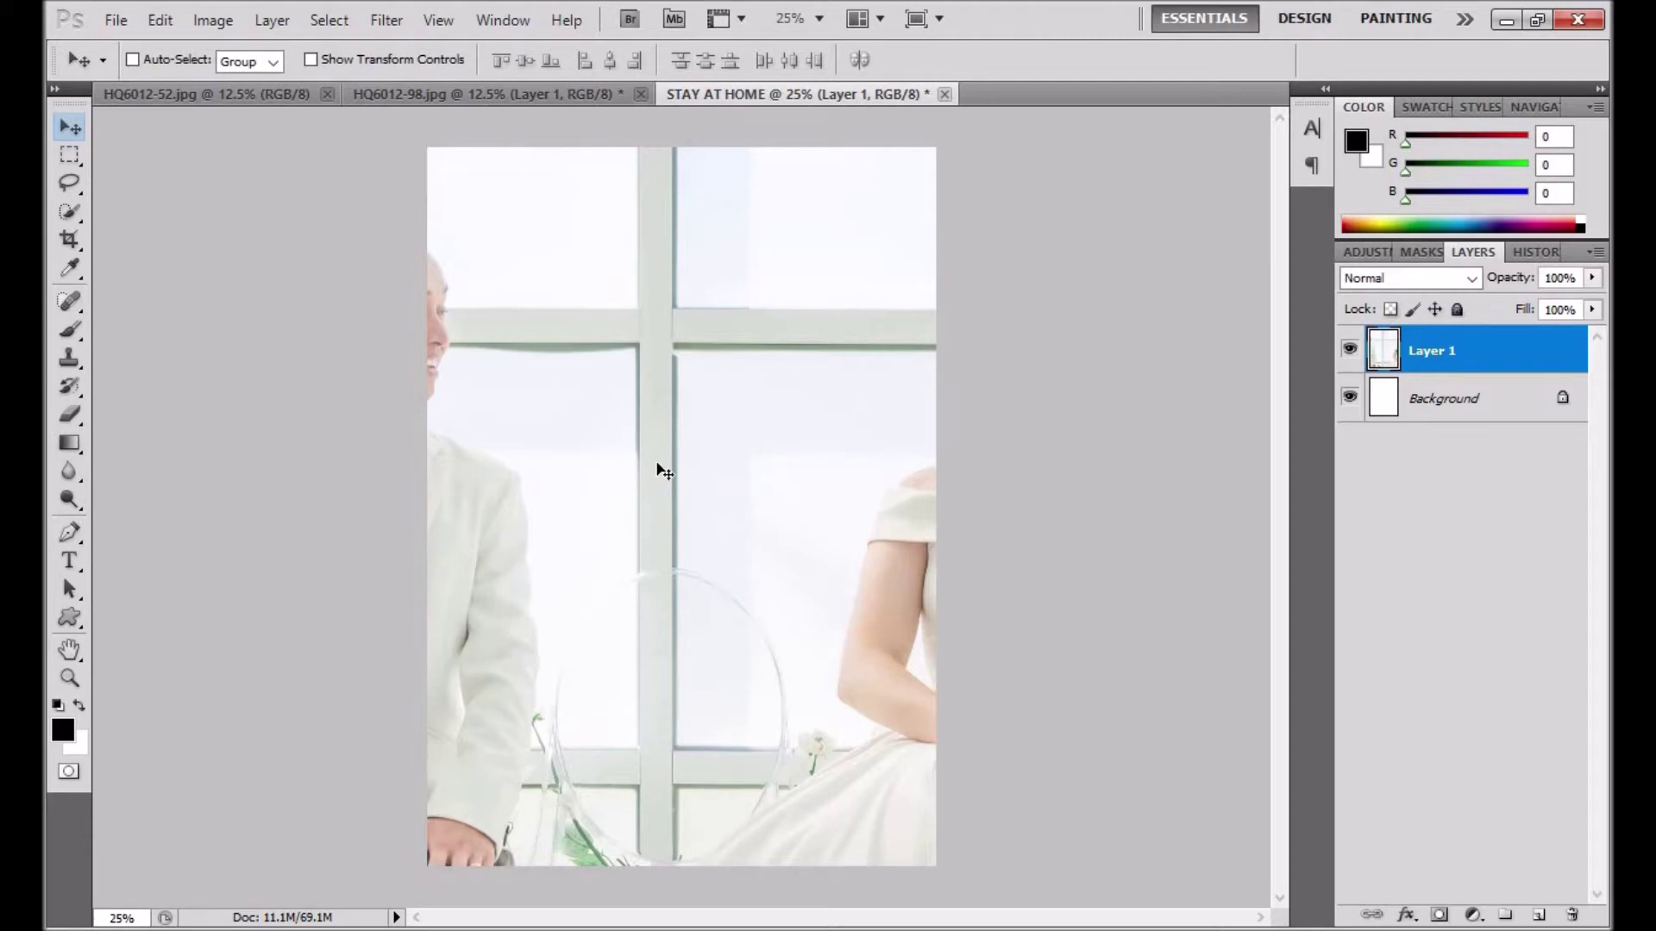
Zoom out on STAY AT HOME until the oversized photo shows, then begin Free Transform
key(ctrl+minus)
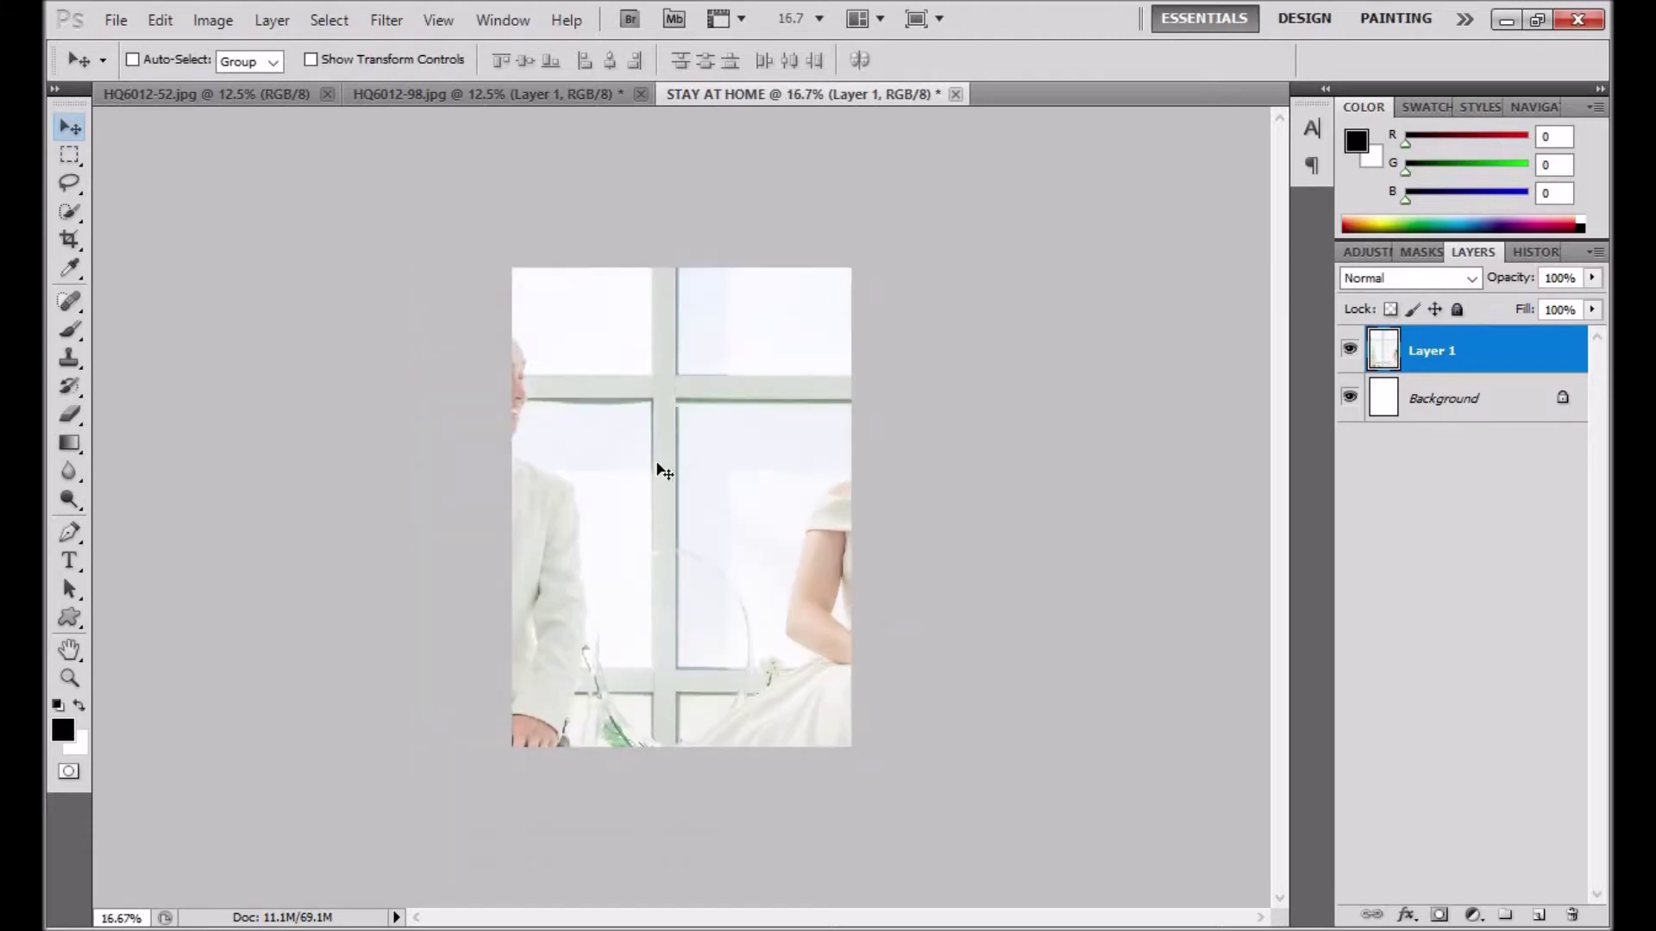
key(ctrl+minus)
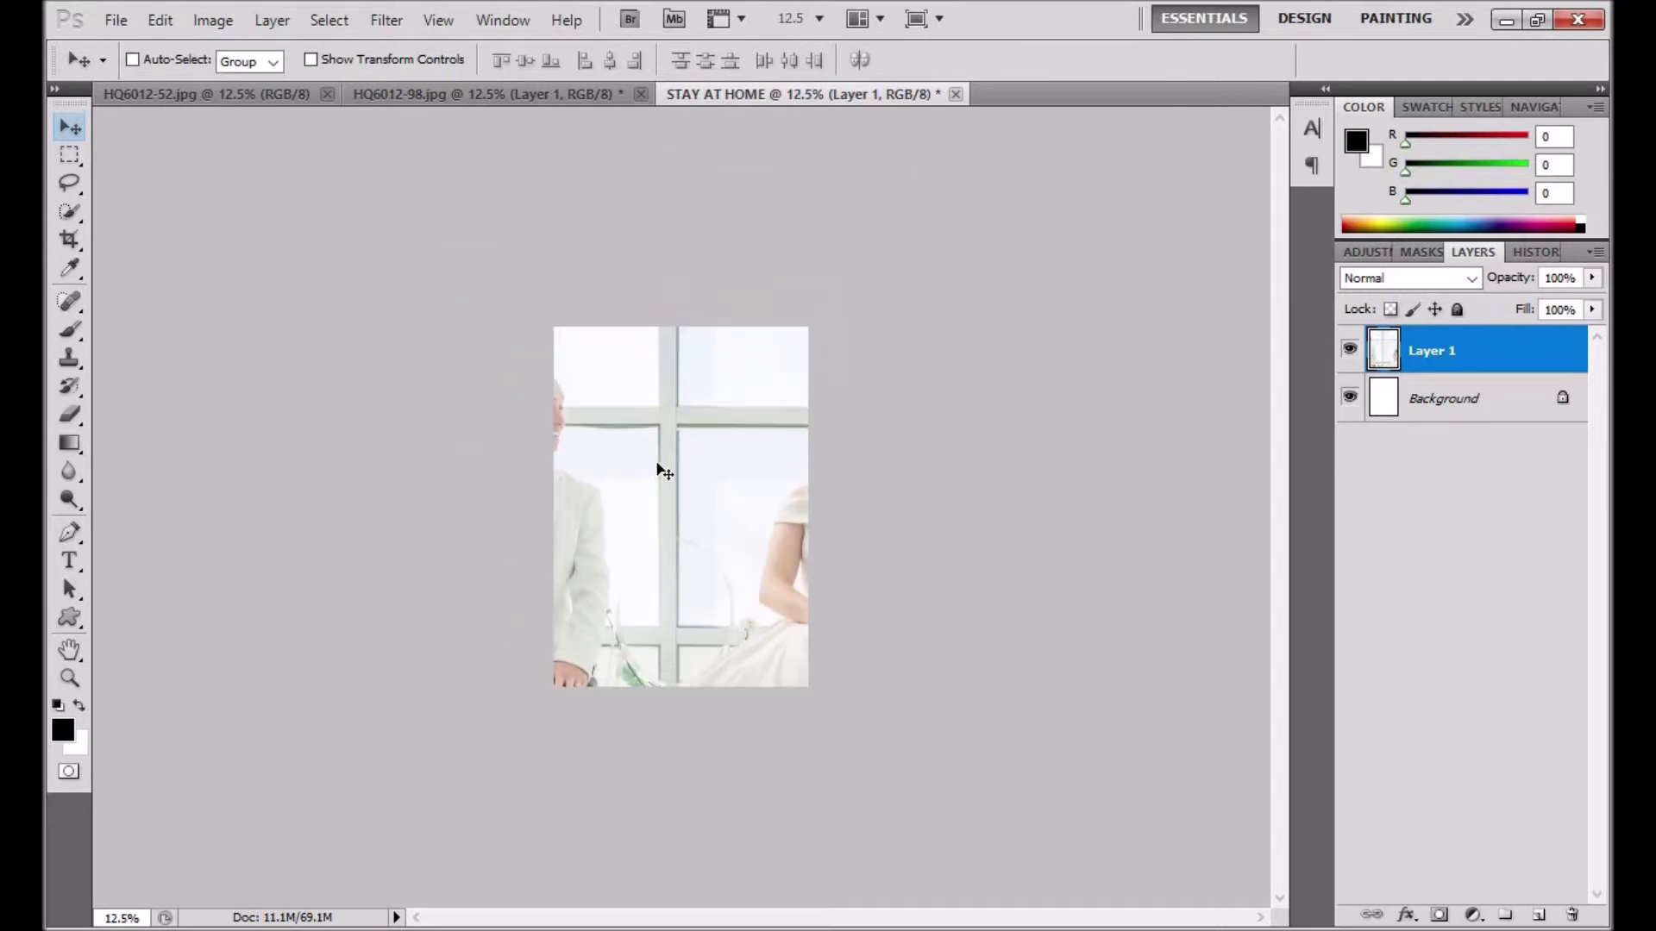
key(ctrl+minus)
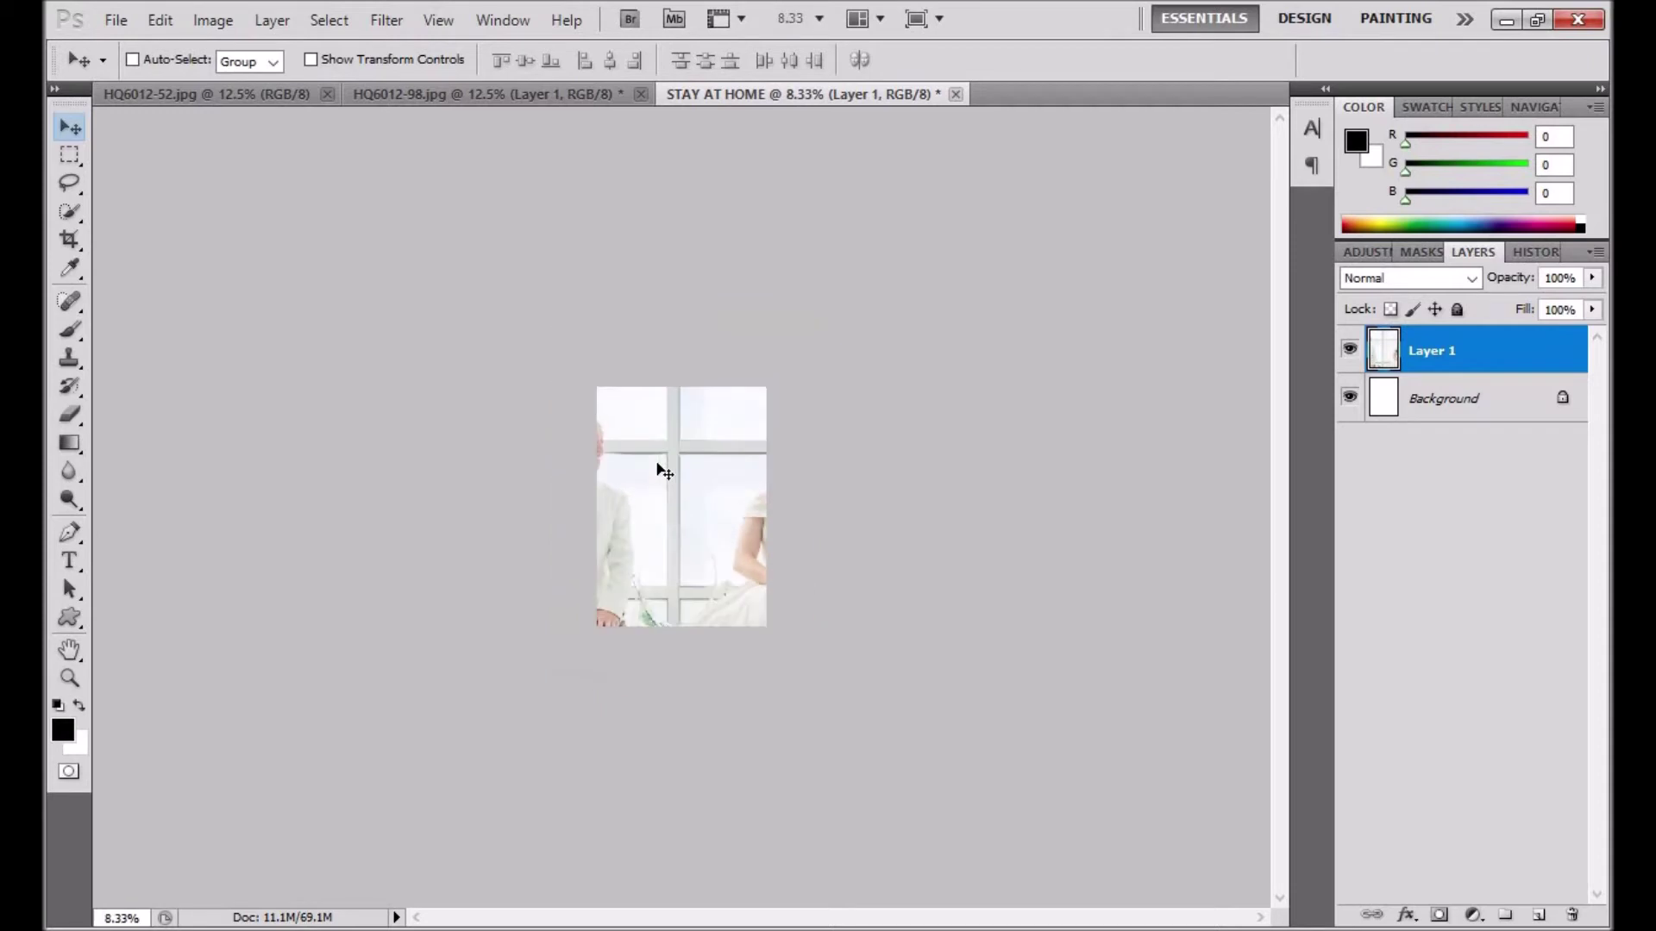
key(ctrl+plus)
key(ctrl+plus)
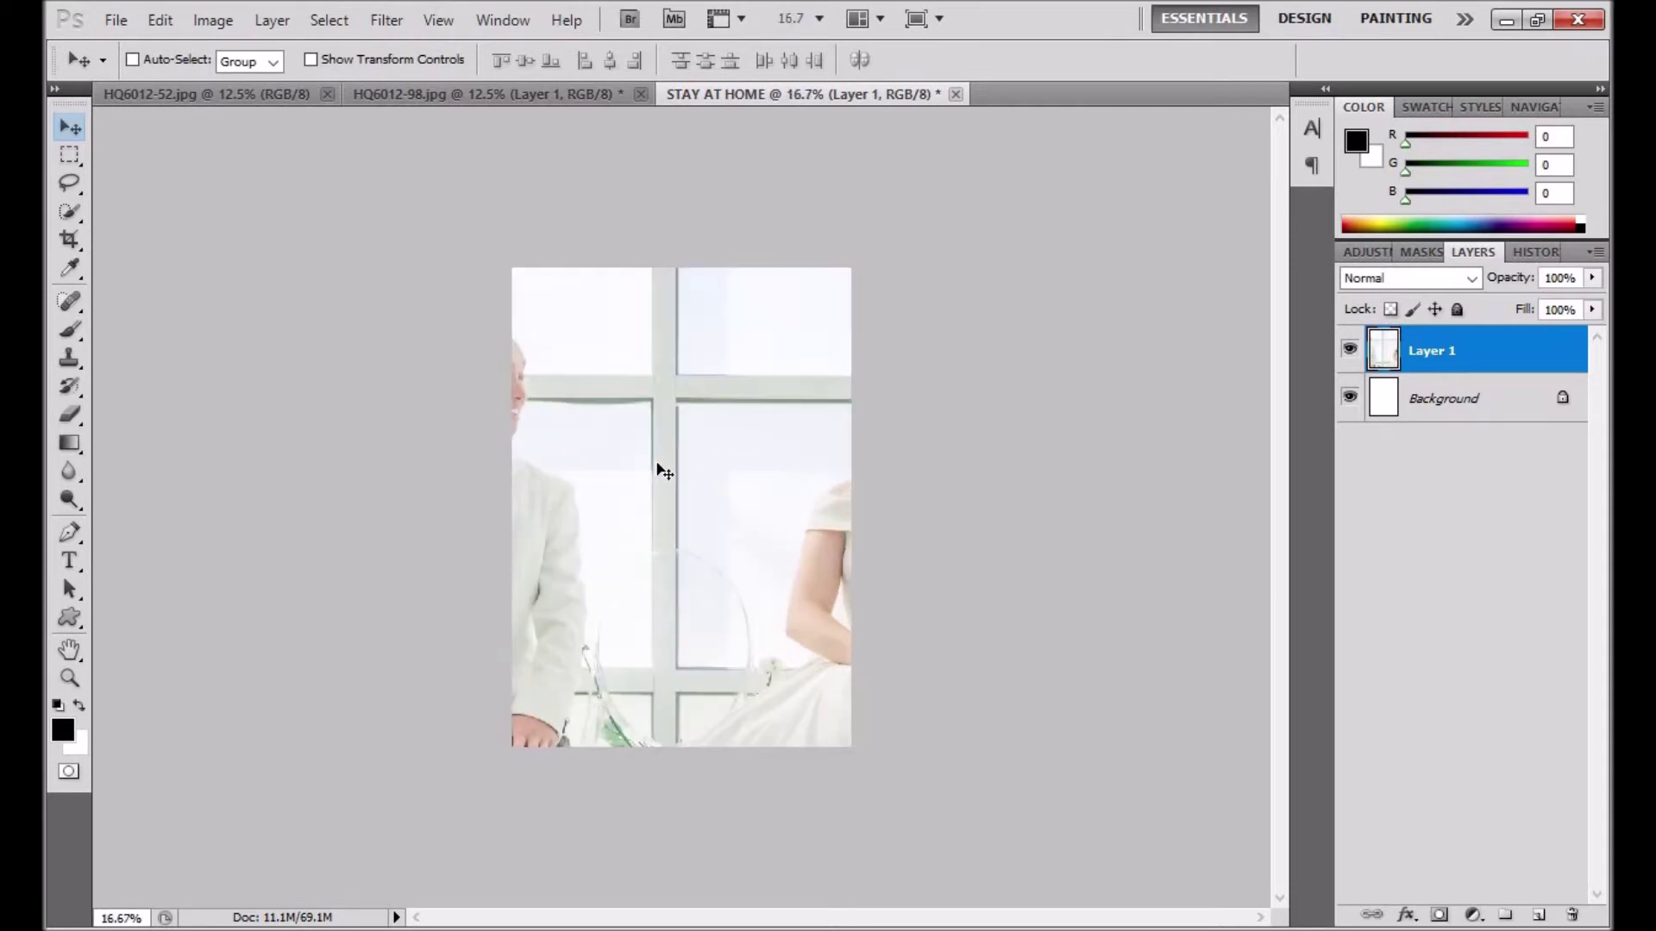
key(ctrl+minus)
key(ctrl+minus)
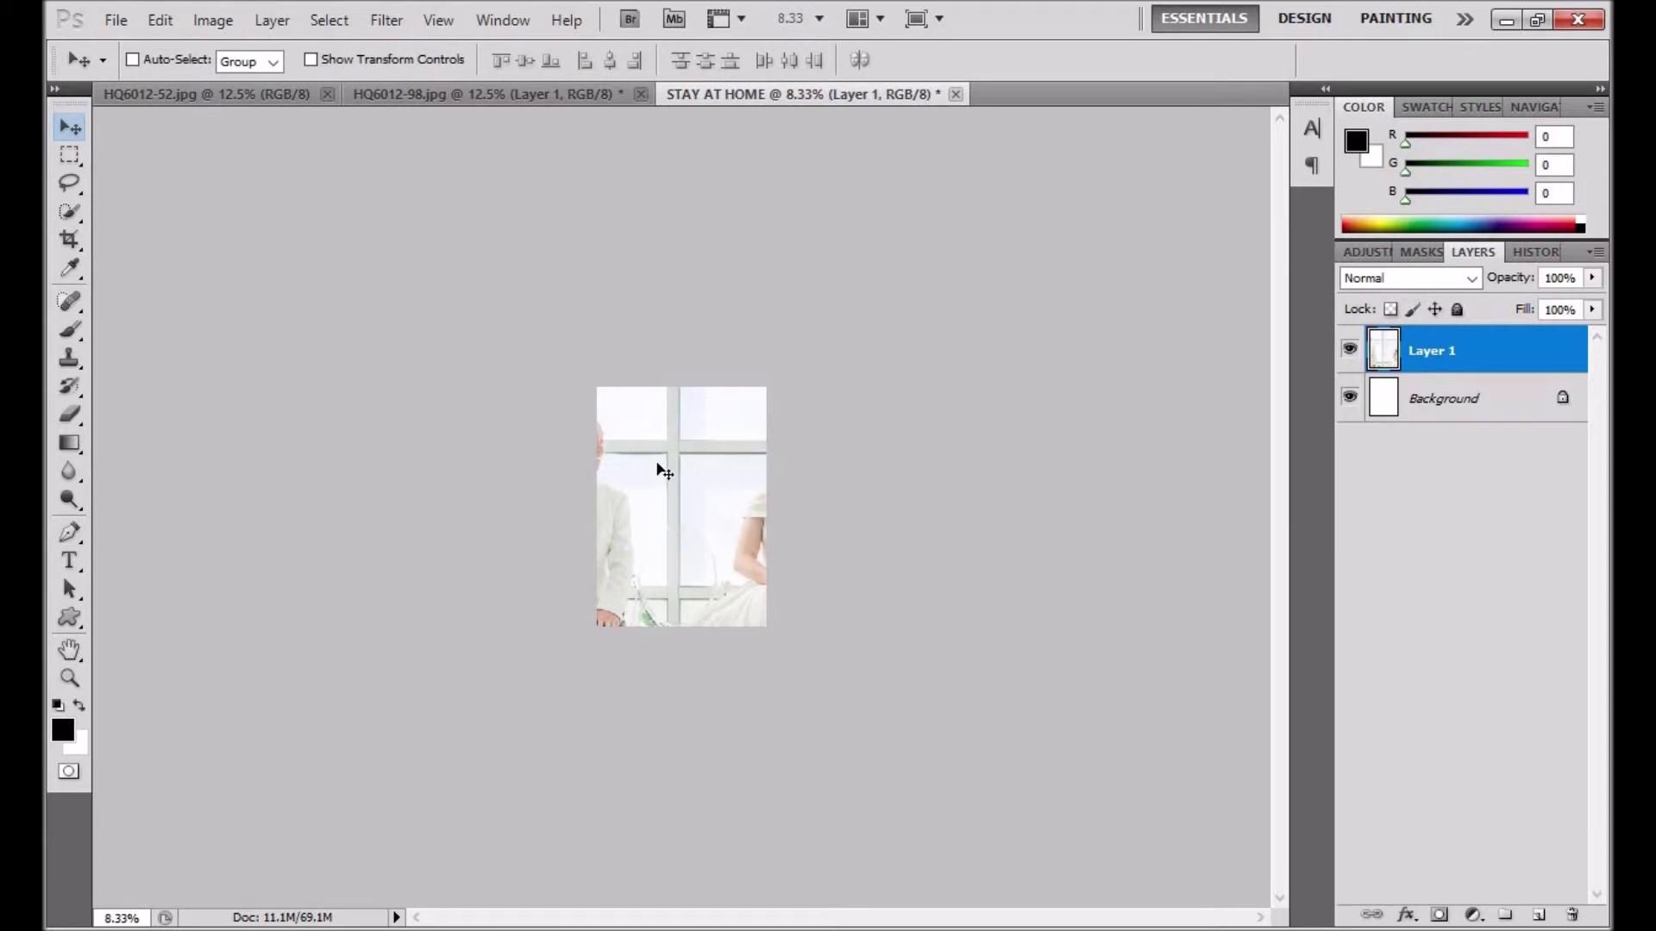
key(ctrl+plus)
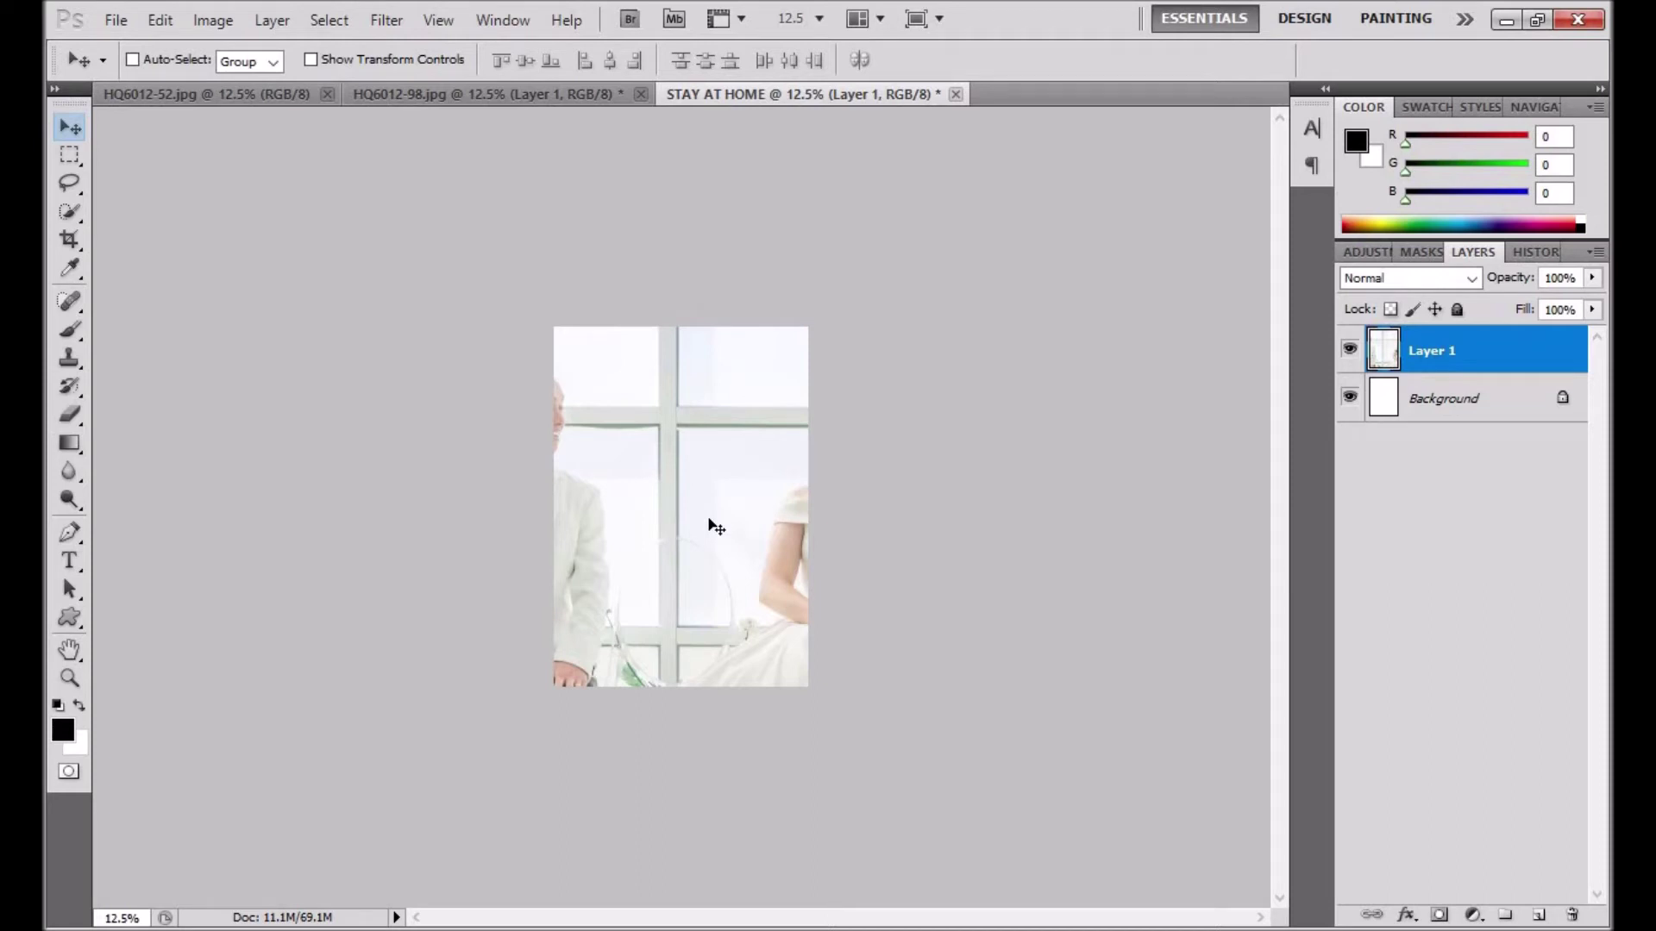
key(ctrl+minus)
key(ctrl+minus)
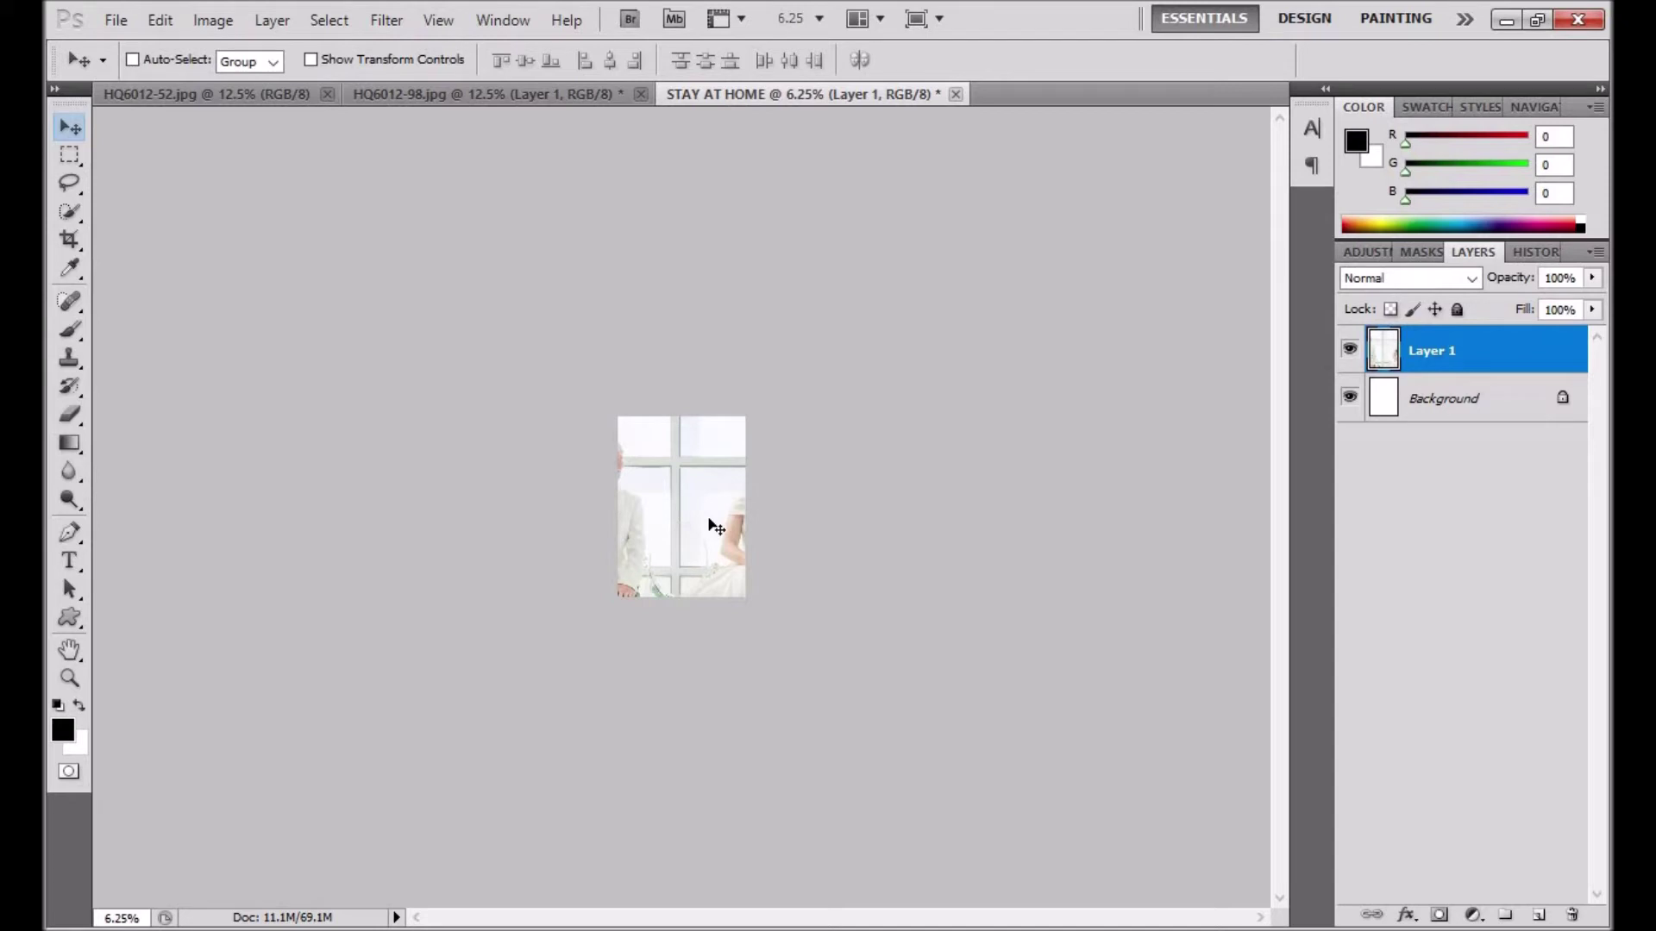
key(ctrl+t)
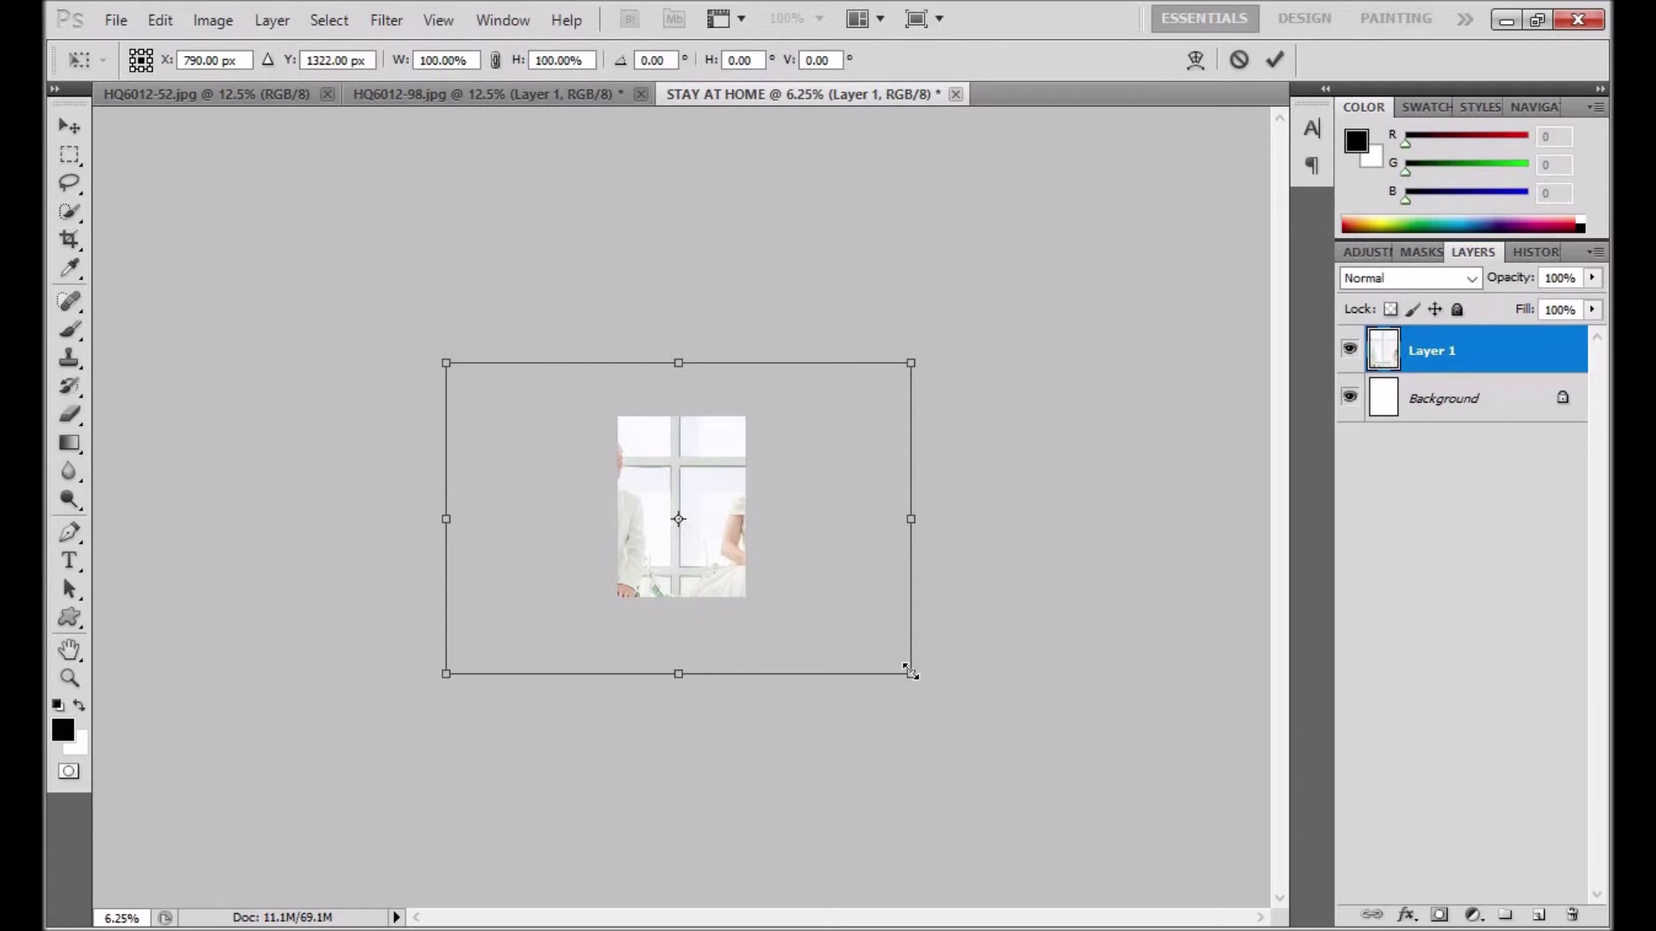
Scale the white wedding photo to the poster width, set it flush with the top, then show HQ6012-52
drag(910, 674, 740, 577)
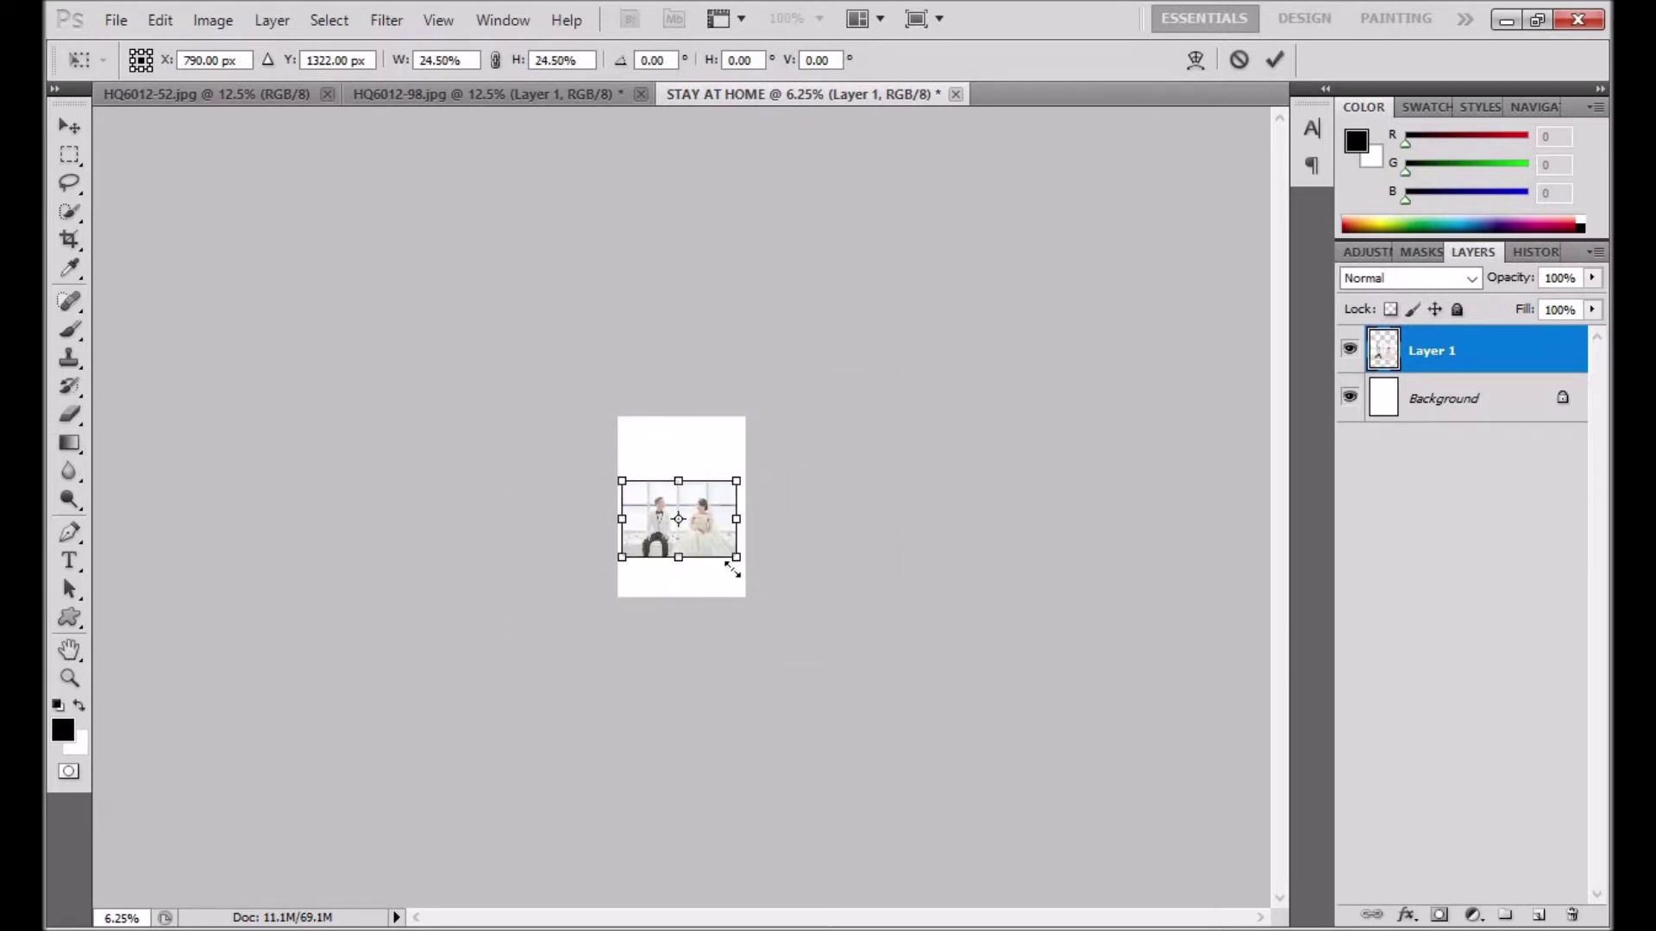
drag(740, 578, 765, 607)
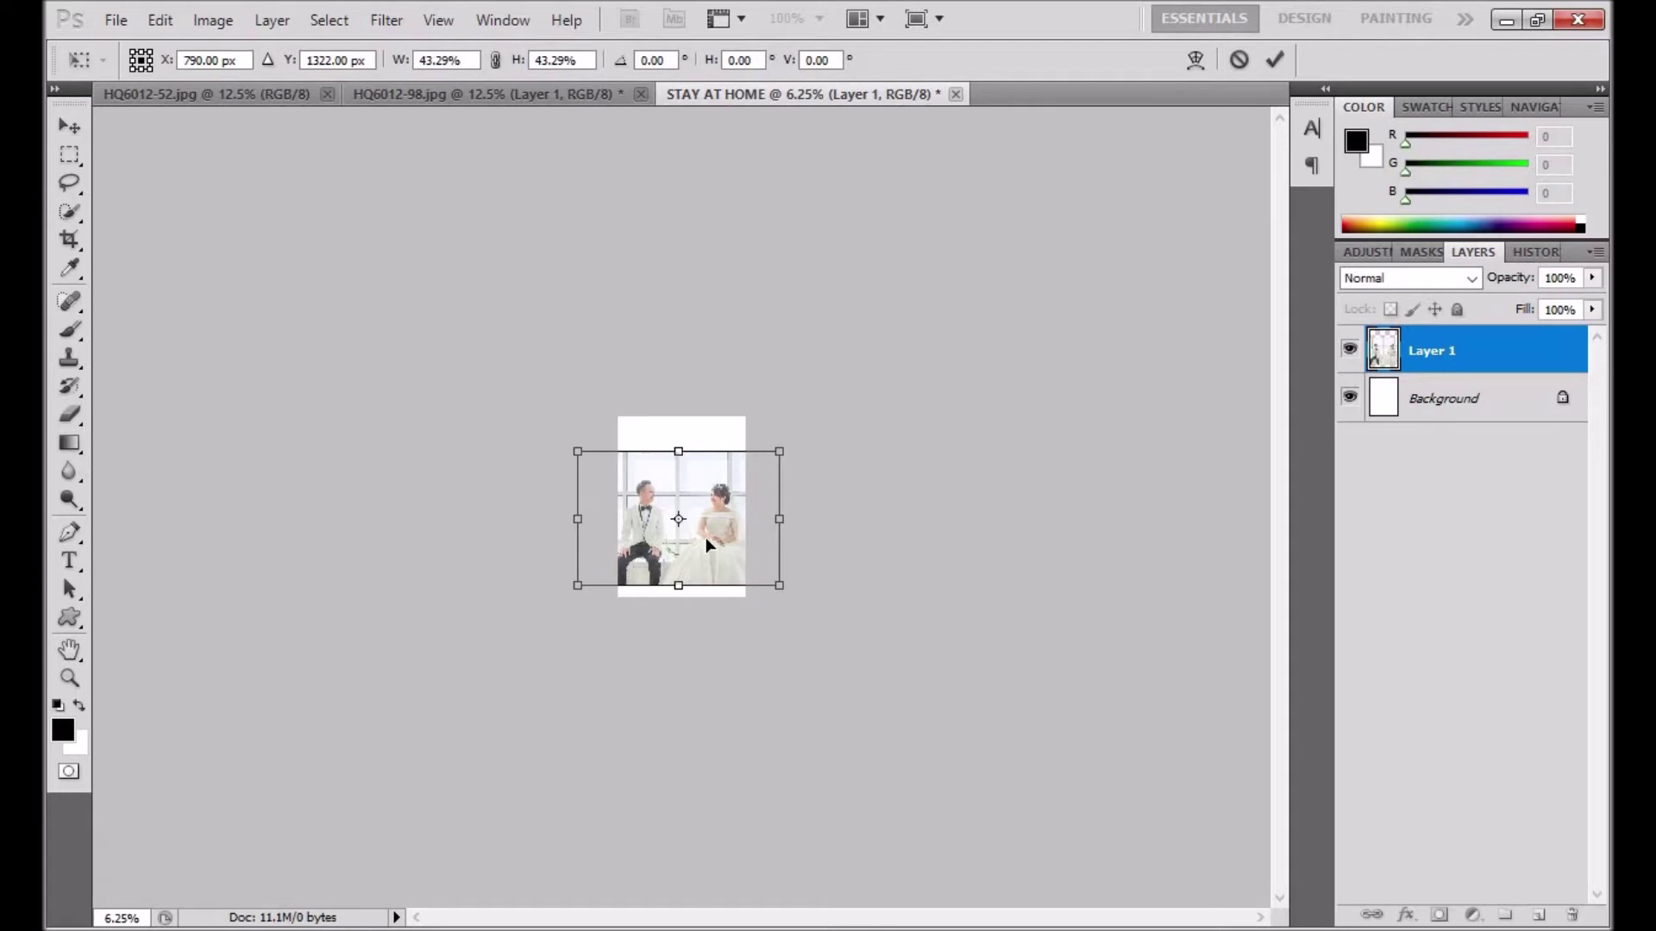
key(Return)
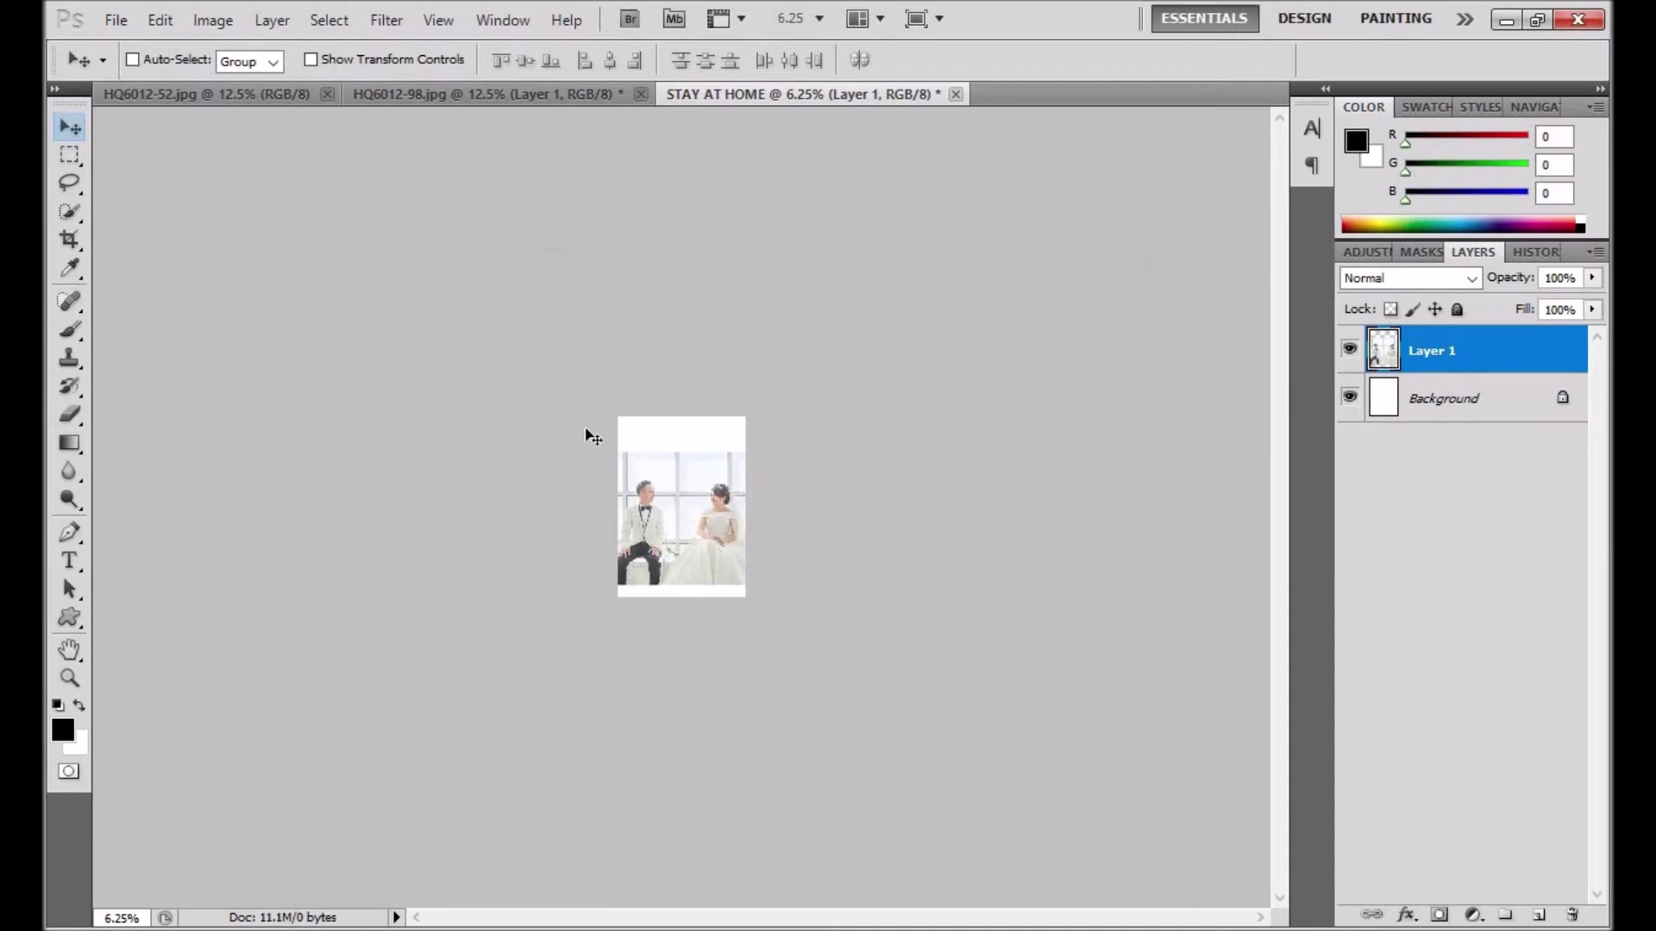
drag(689, 526, 688, 490)
drag(687, 549, 683, 479)
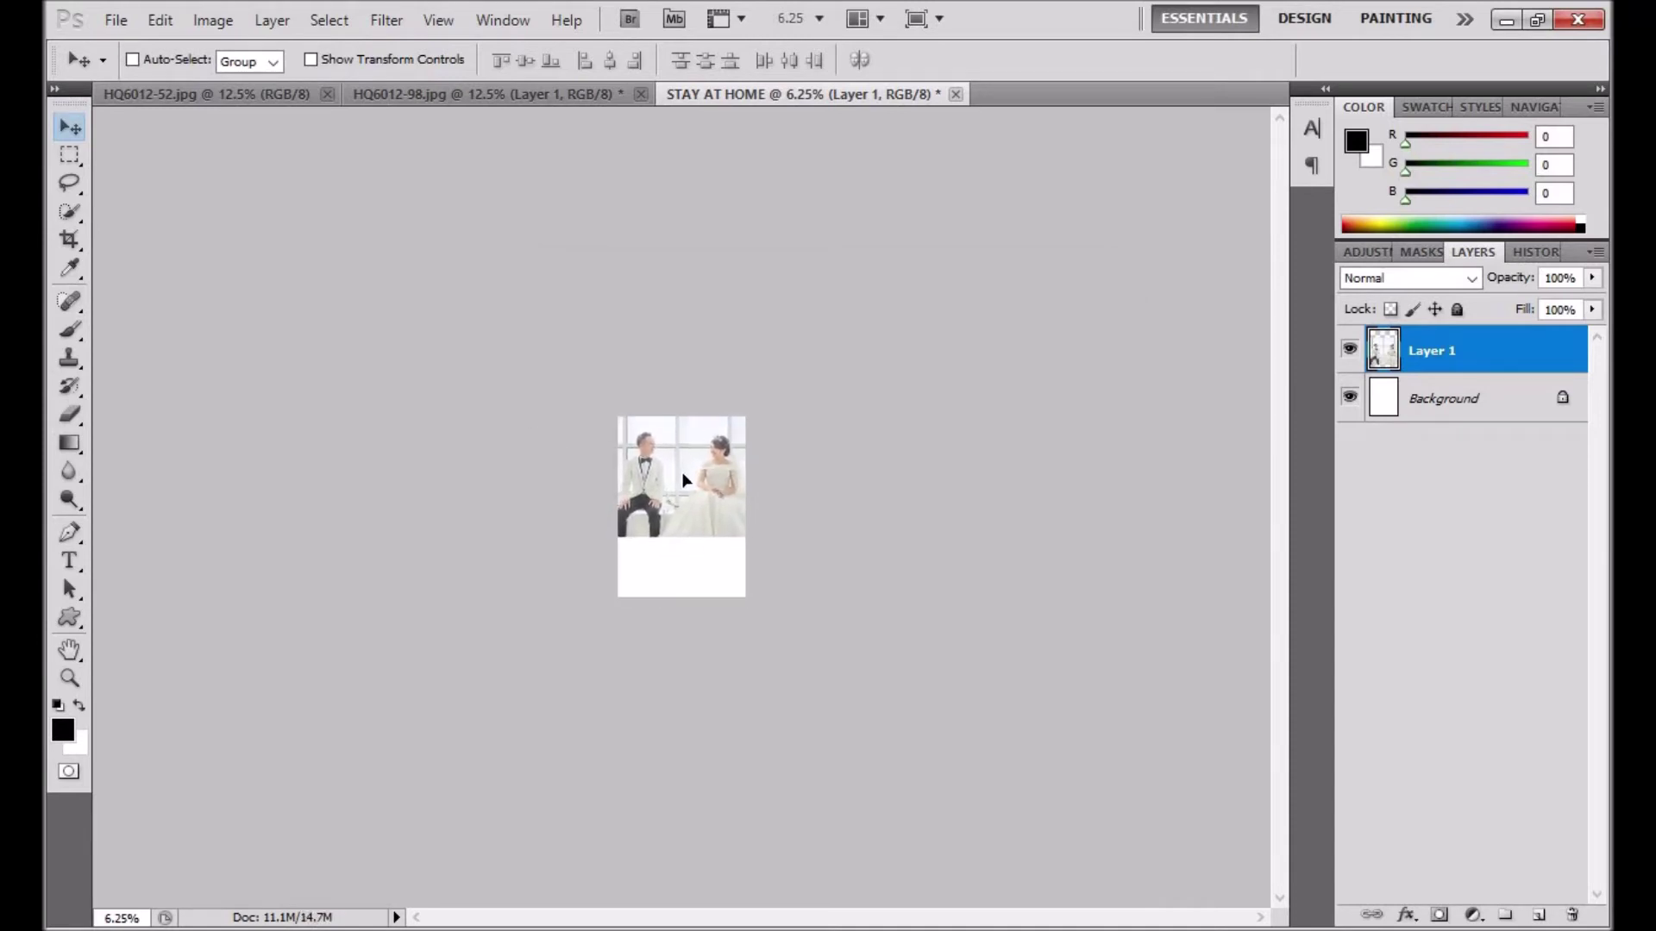
click(374, 91)
click(267, 90)
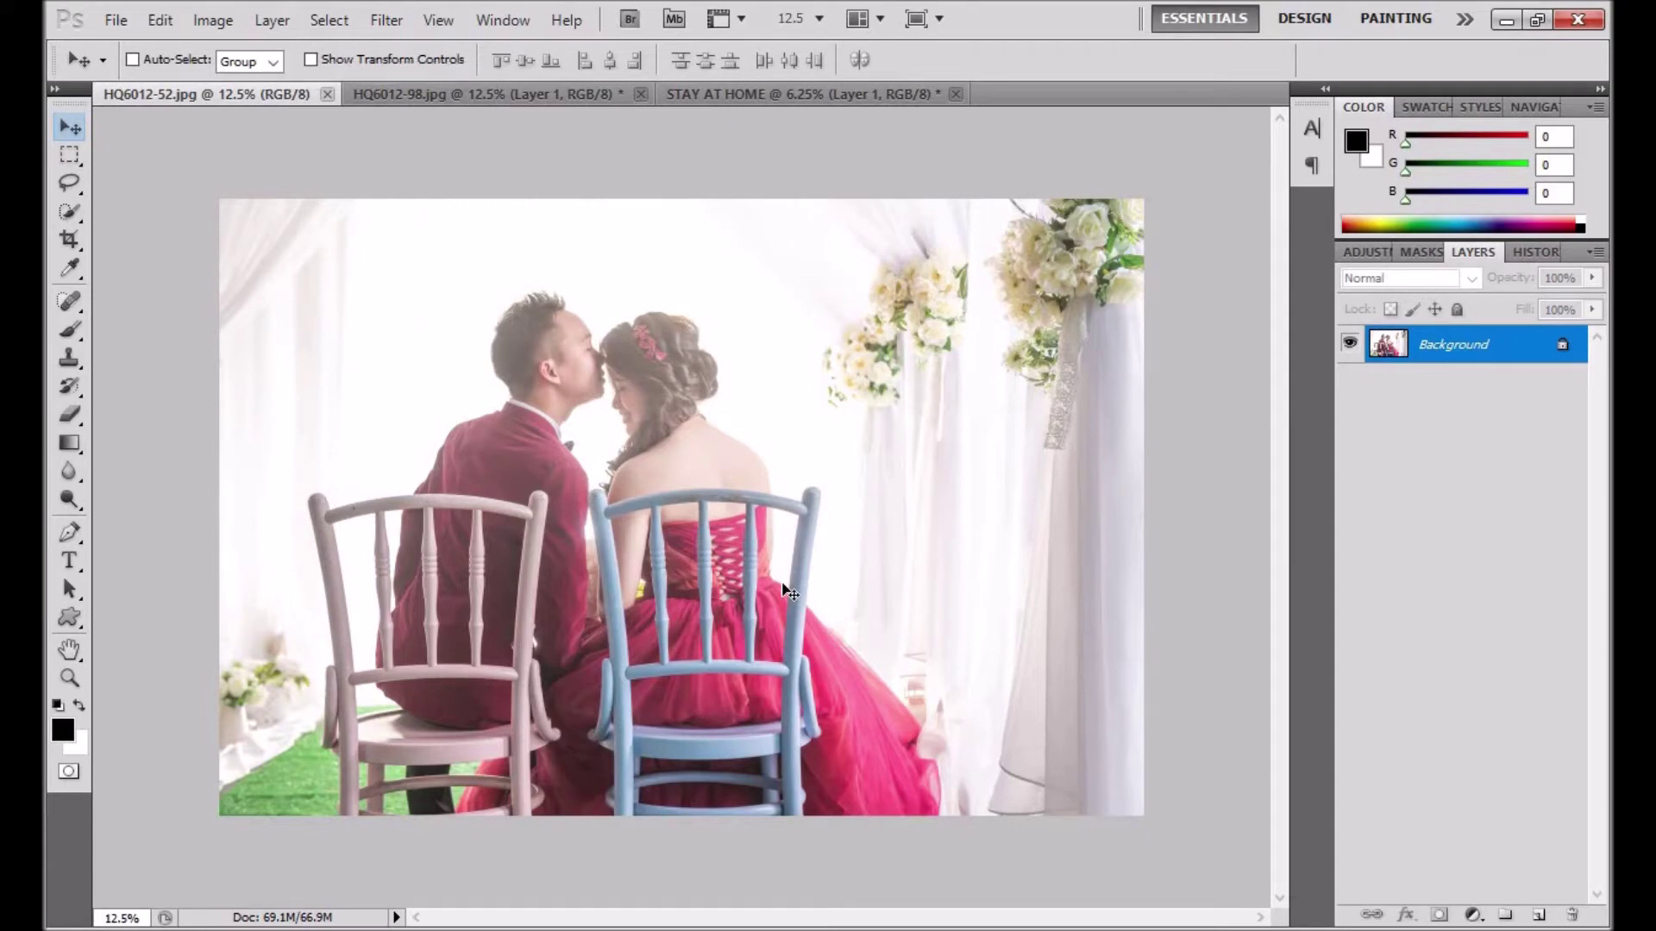
Duplicate the red-dress photo, drop it into STAY AT HOME as Layer 2, and begin Free Transform
key(ctrl+j)
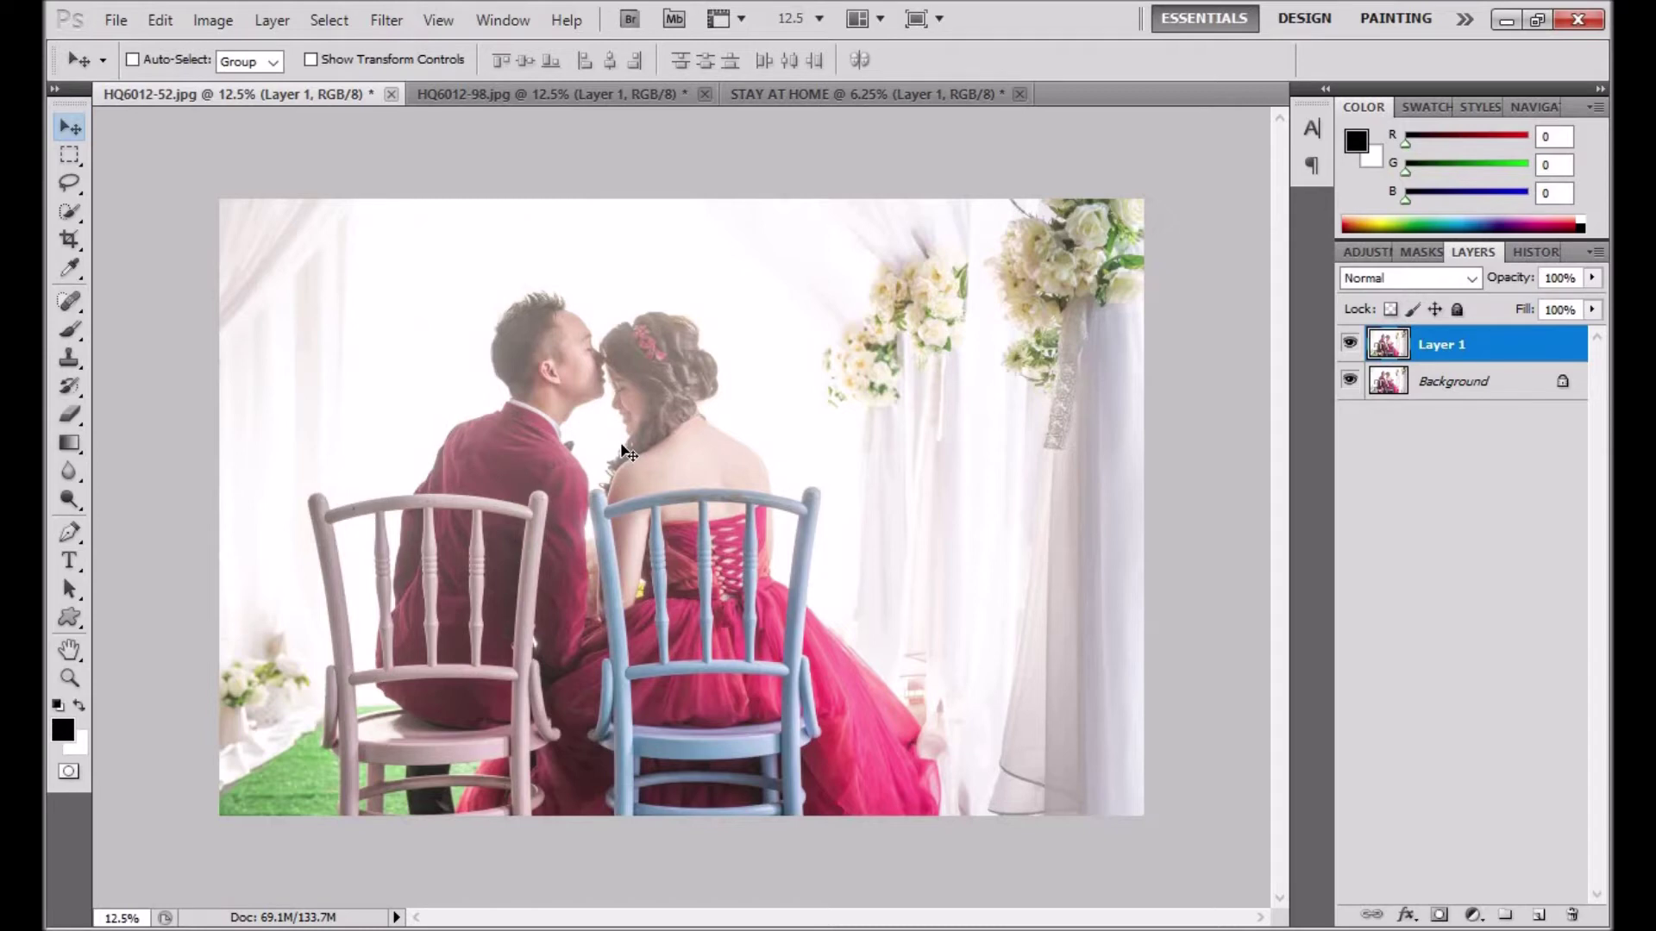
drag(629, 453, 821, 104)
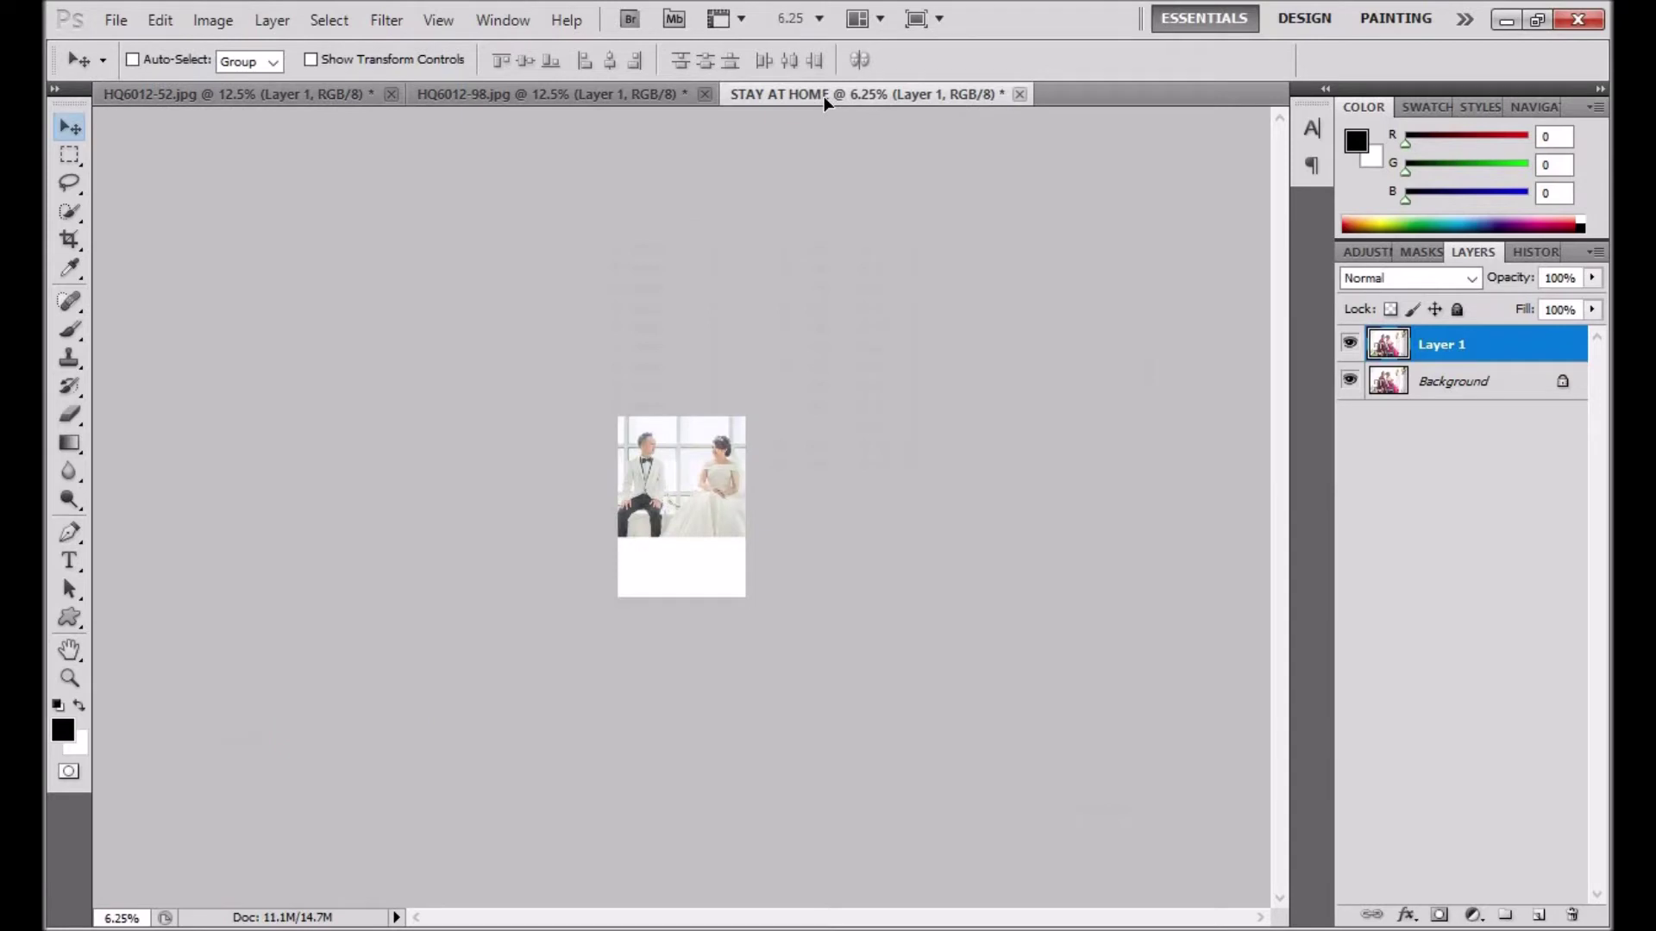
mouse_move(825, 103)
mouse_down()
mouse_move(677, 515)
mouse_move(694, 505)
mouse_up()
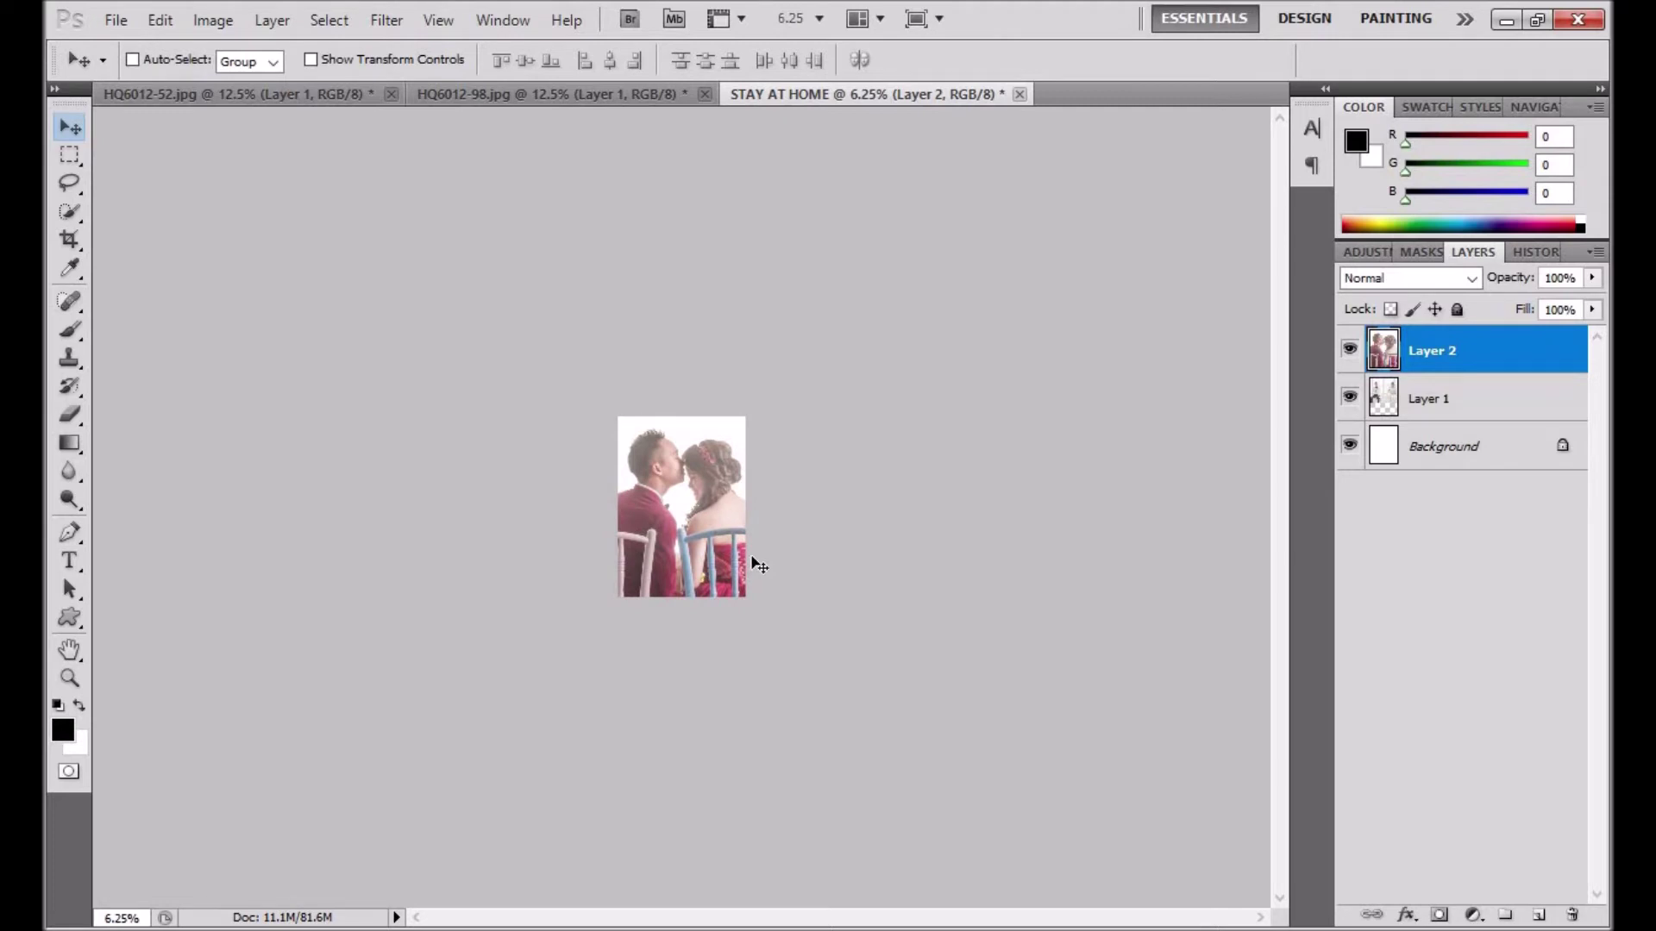
key(ctrl+t)
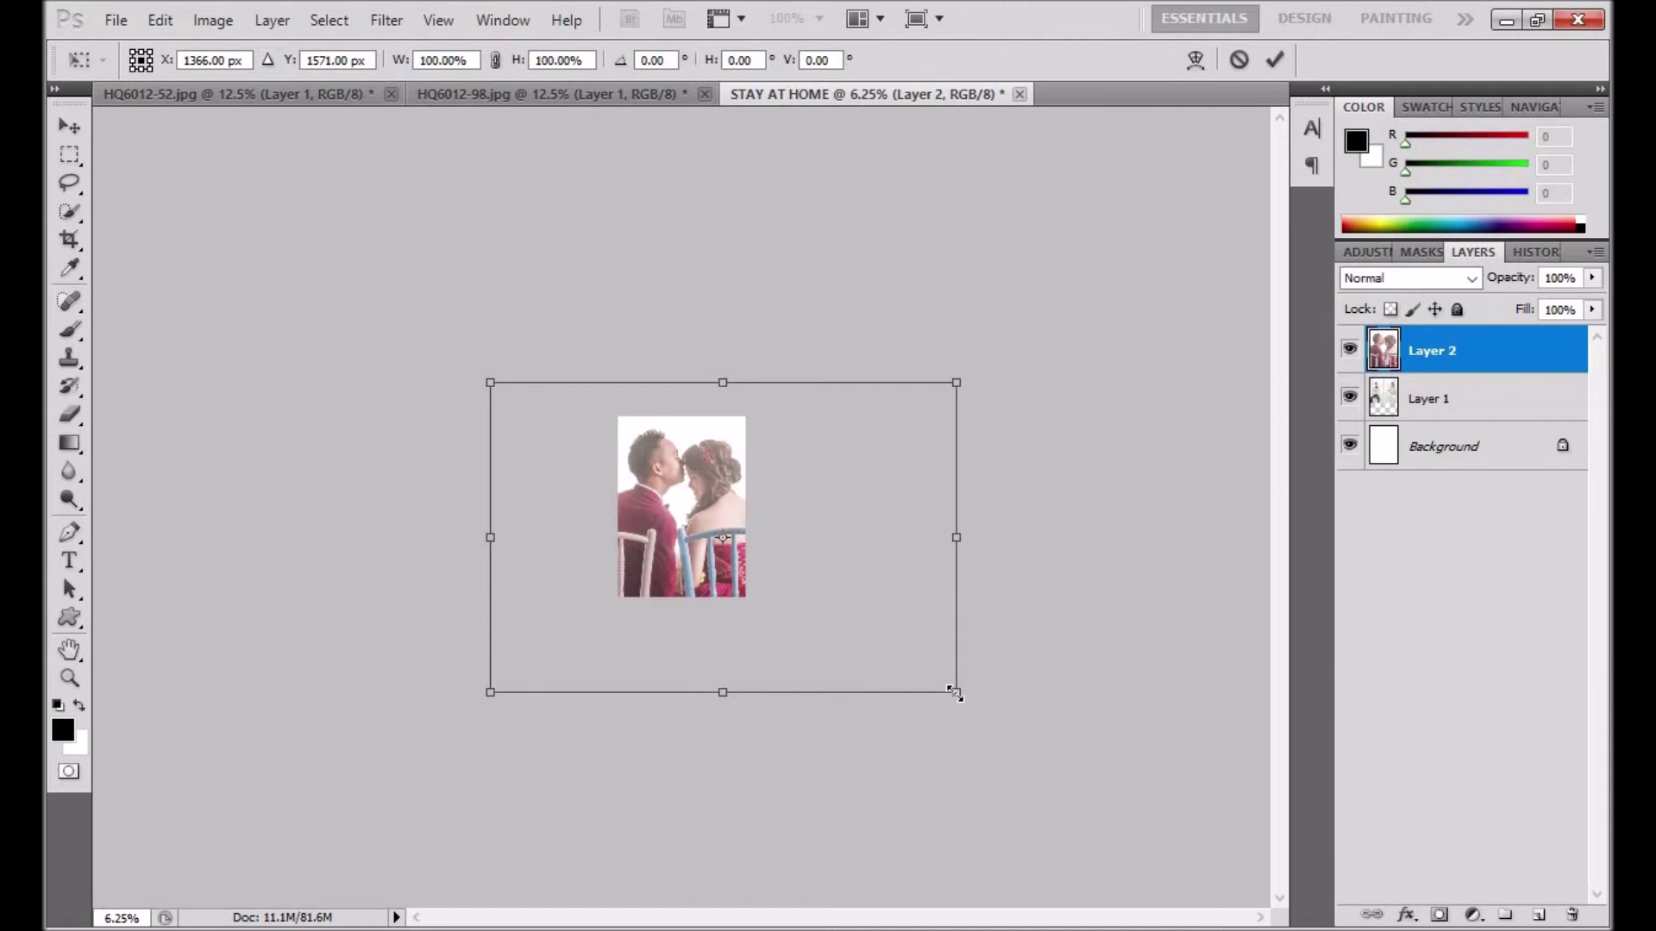
Scale the red-dress photo to 35.23% and move it below the white wedding photo
drag(954, 693, 809, 610)
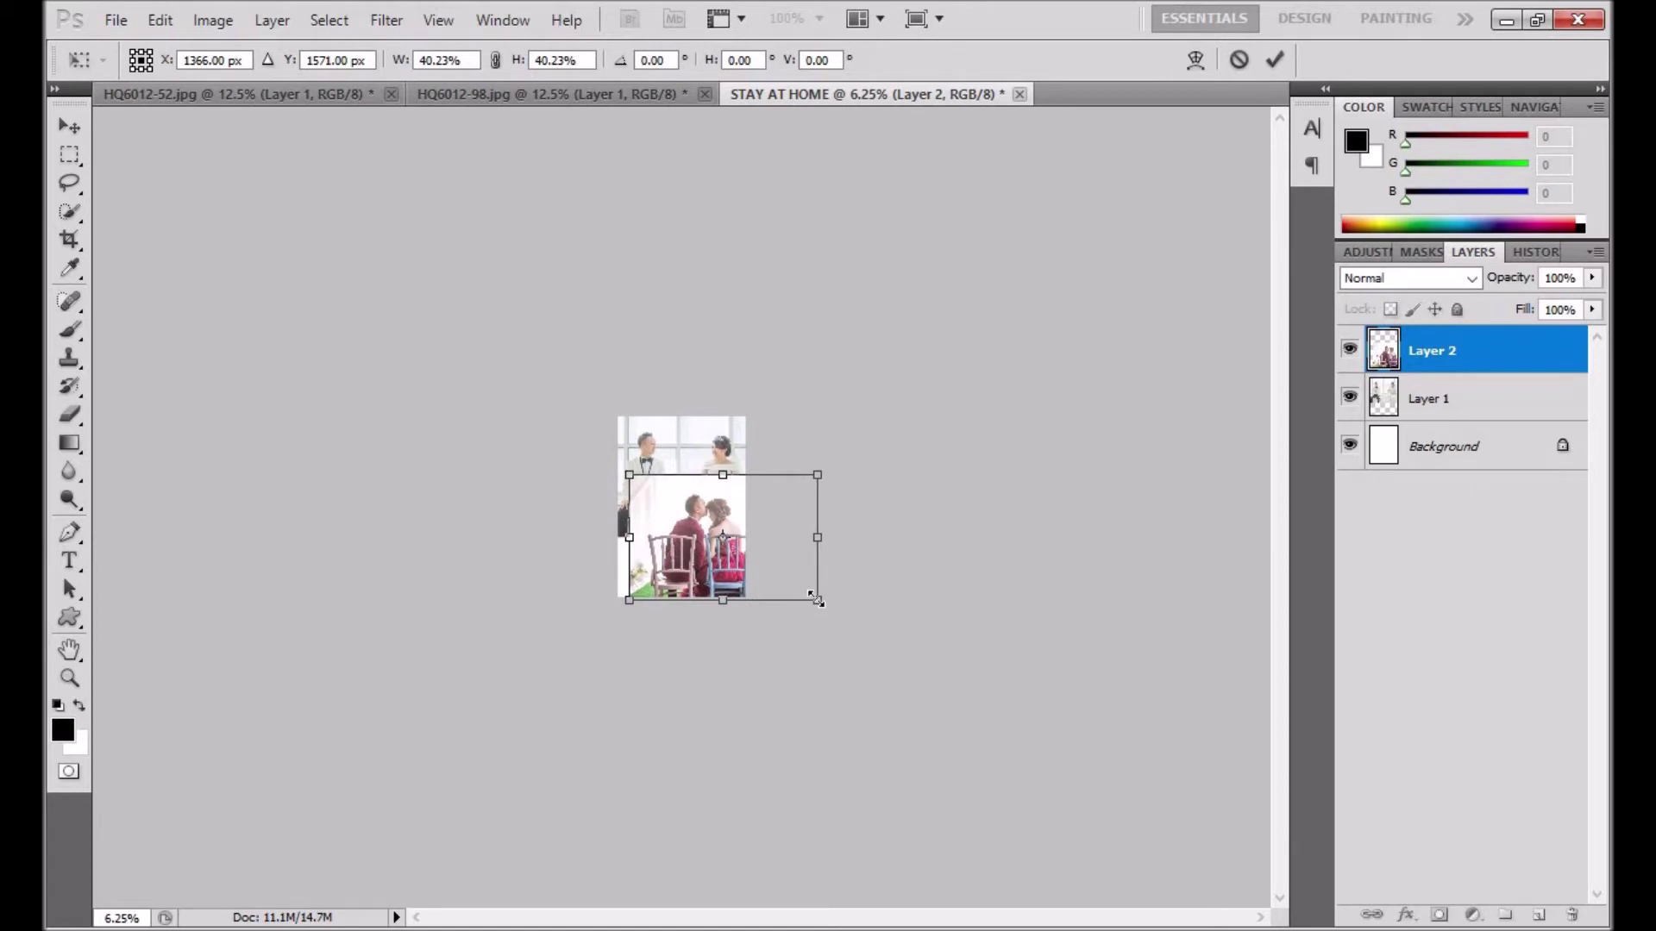
drag(815, 599, 805, 592)
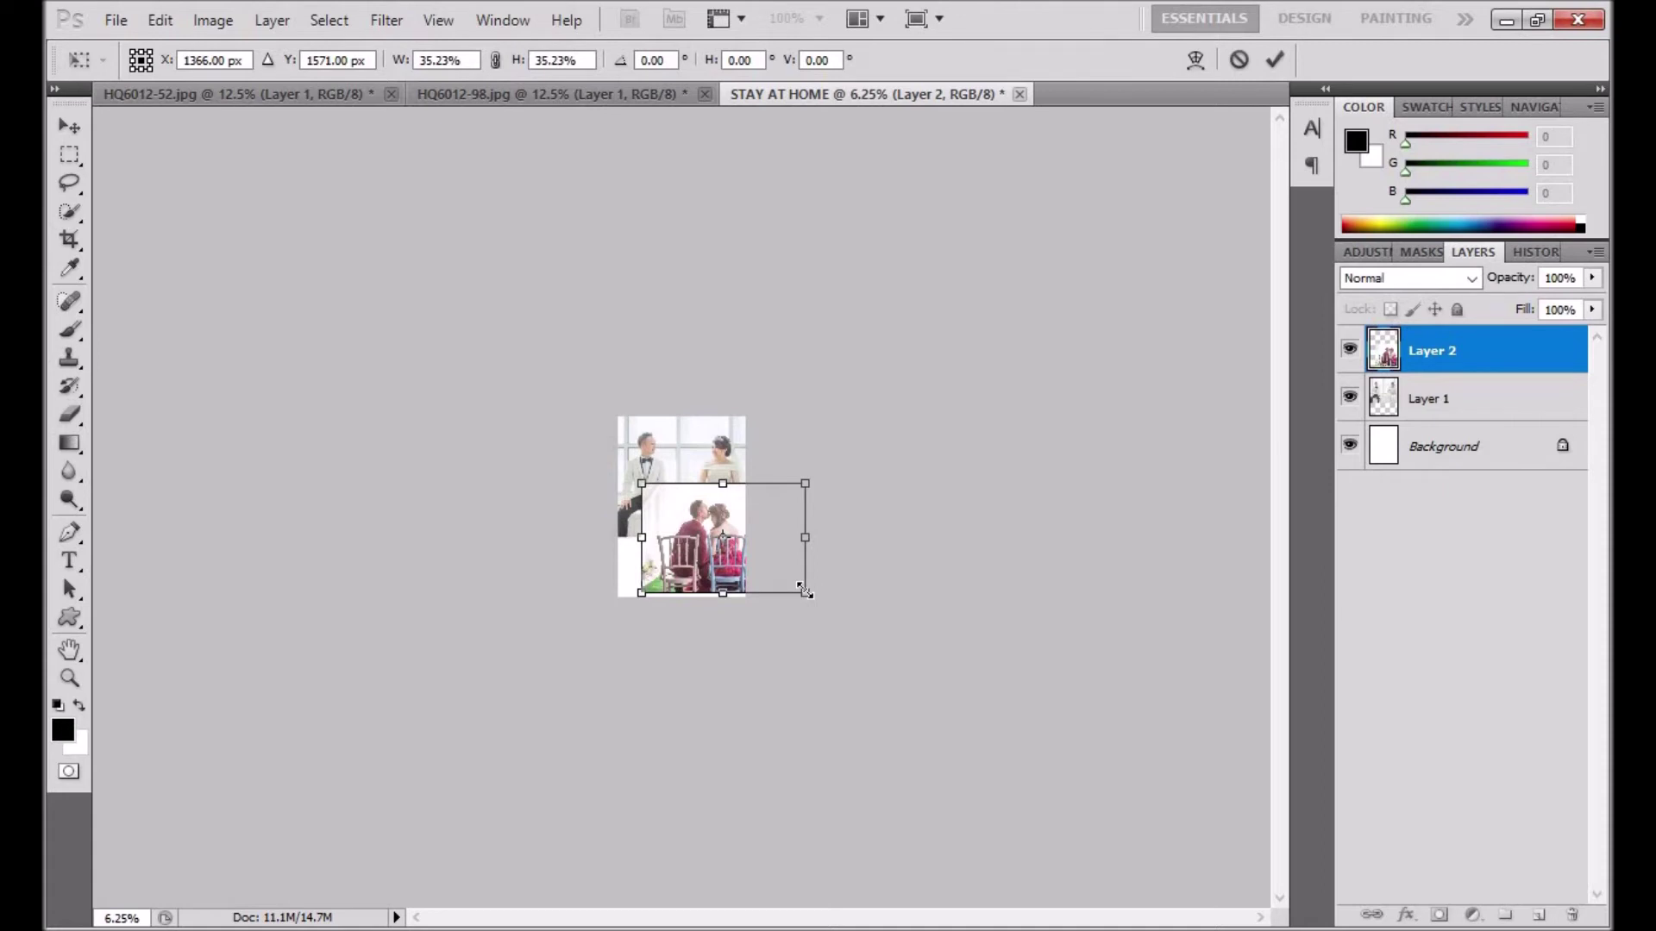
click(1277, 59)
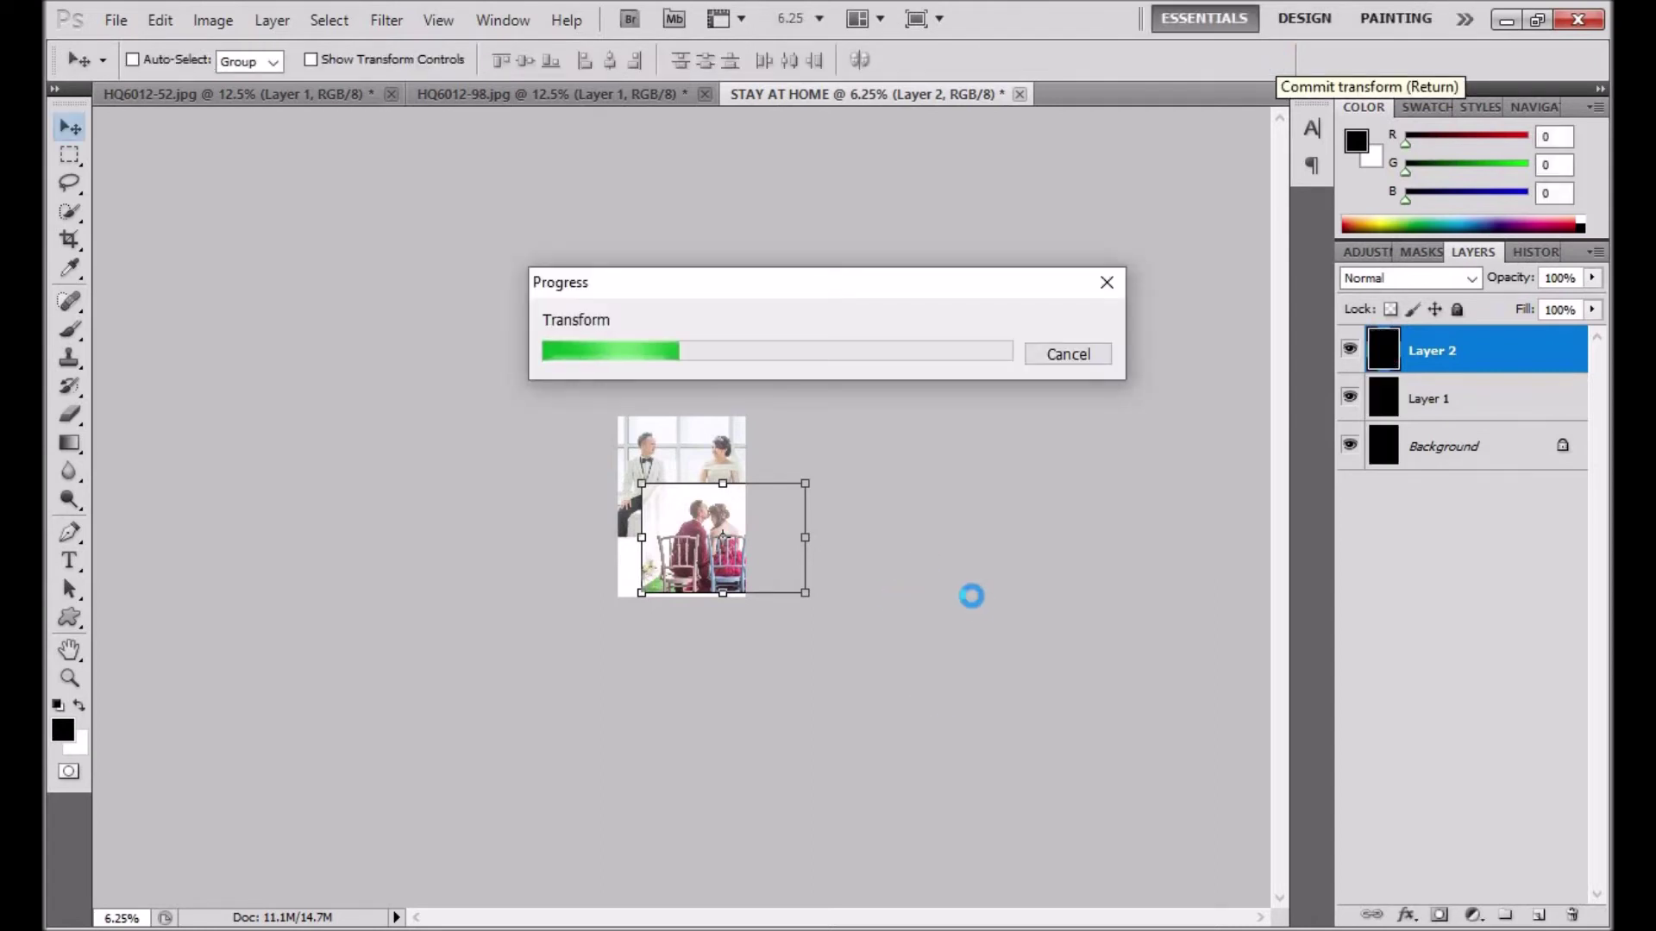
drag(698, 562, 695, 550)
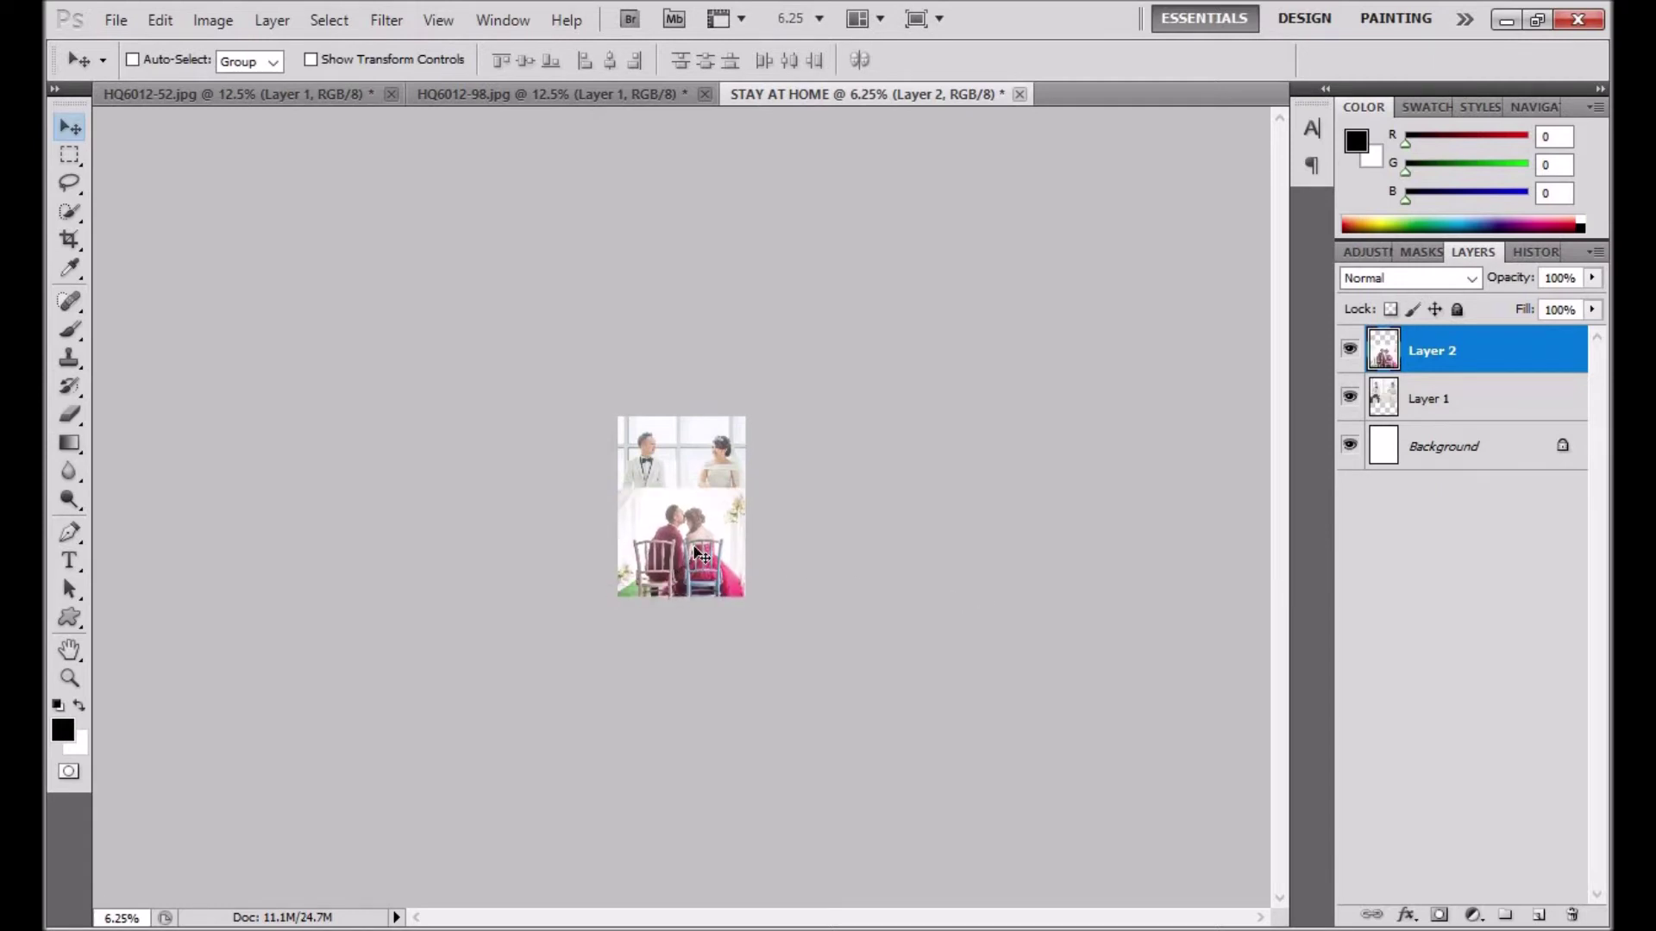
key(ctrl+plus)
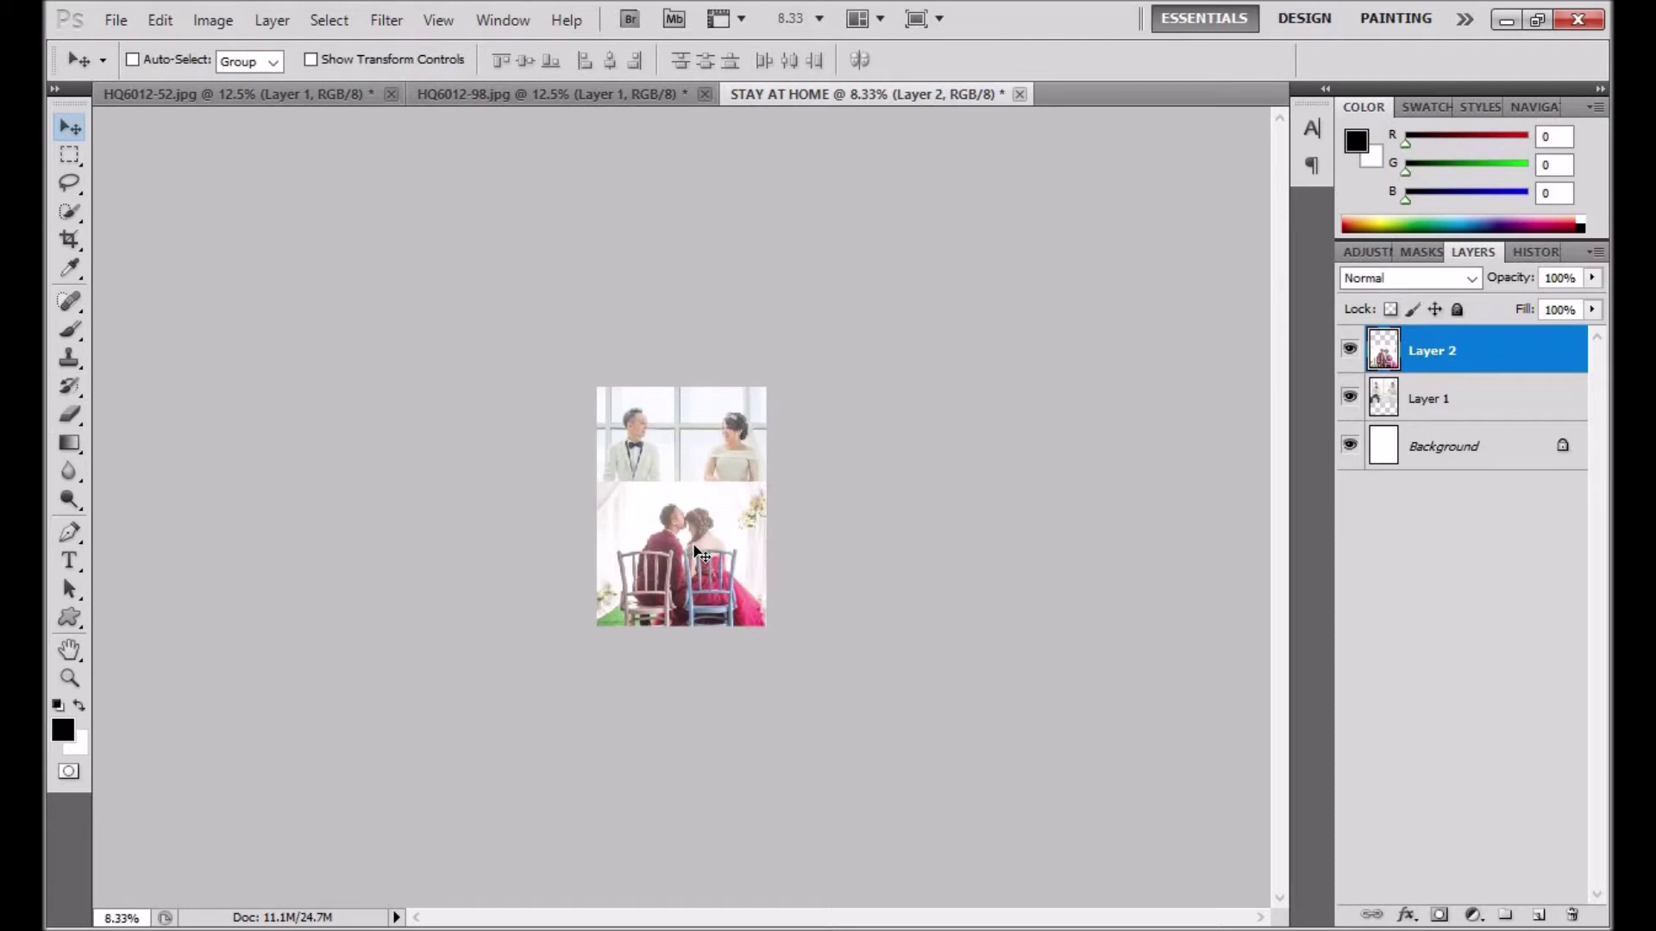
Nudge the lower photo right and raise the Layer 1 photo to the page's top edge
key(ctrl+plus)
key(ctrl+plus)
key(ctrl+plus)
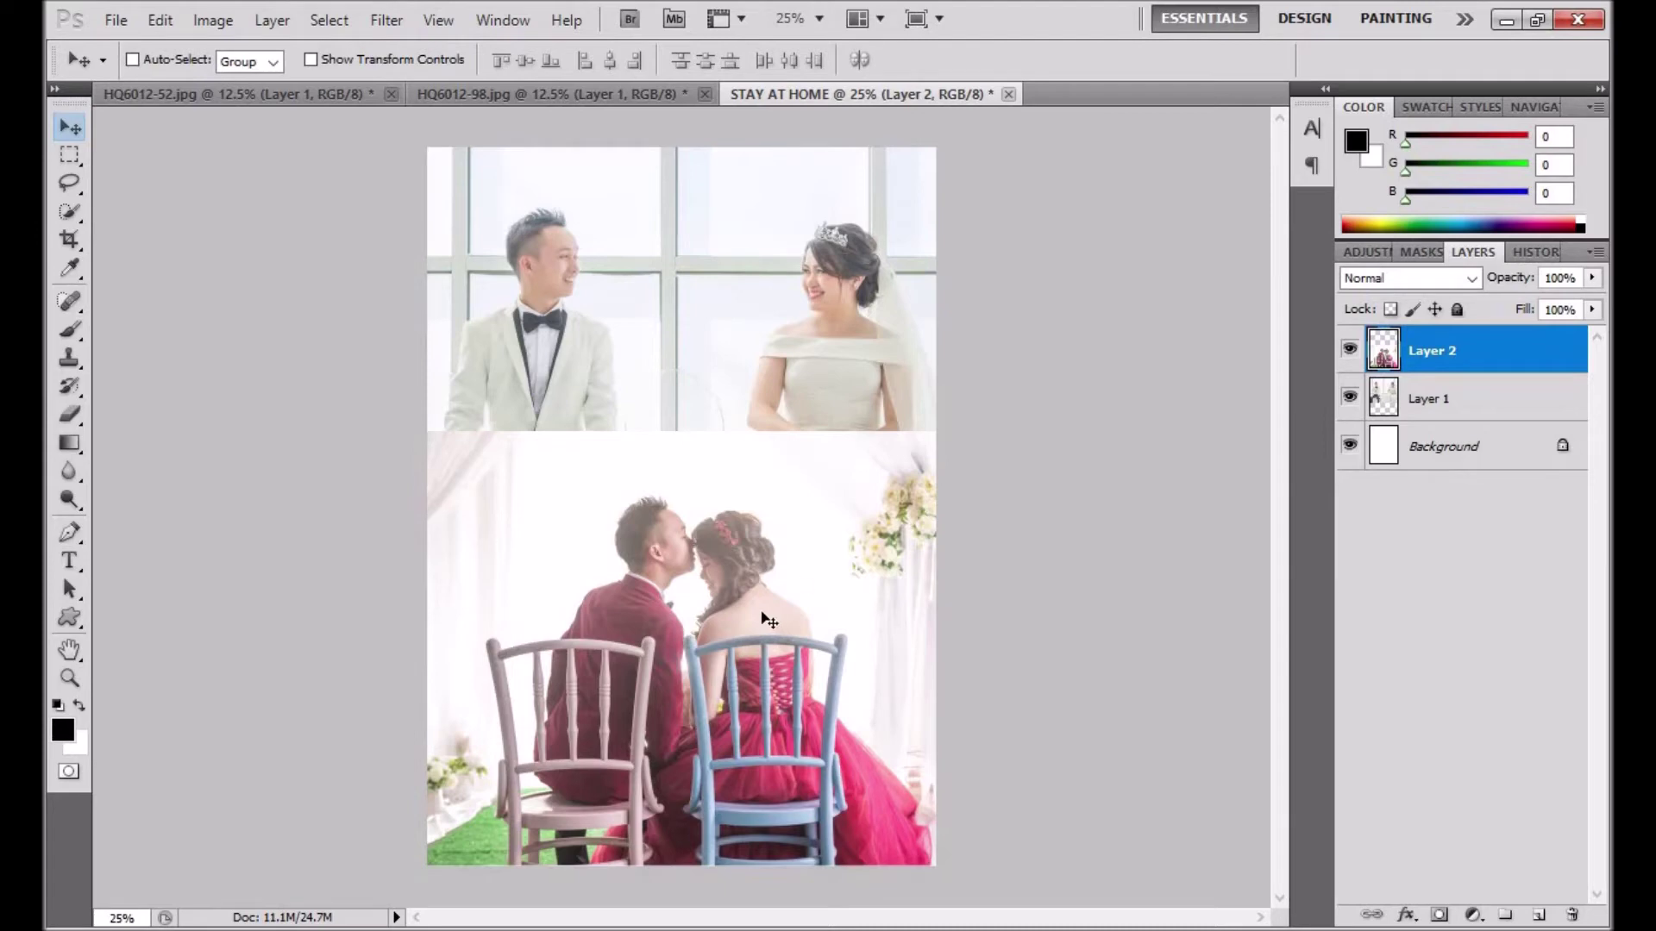
drag(759, 620, 757, 653)
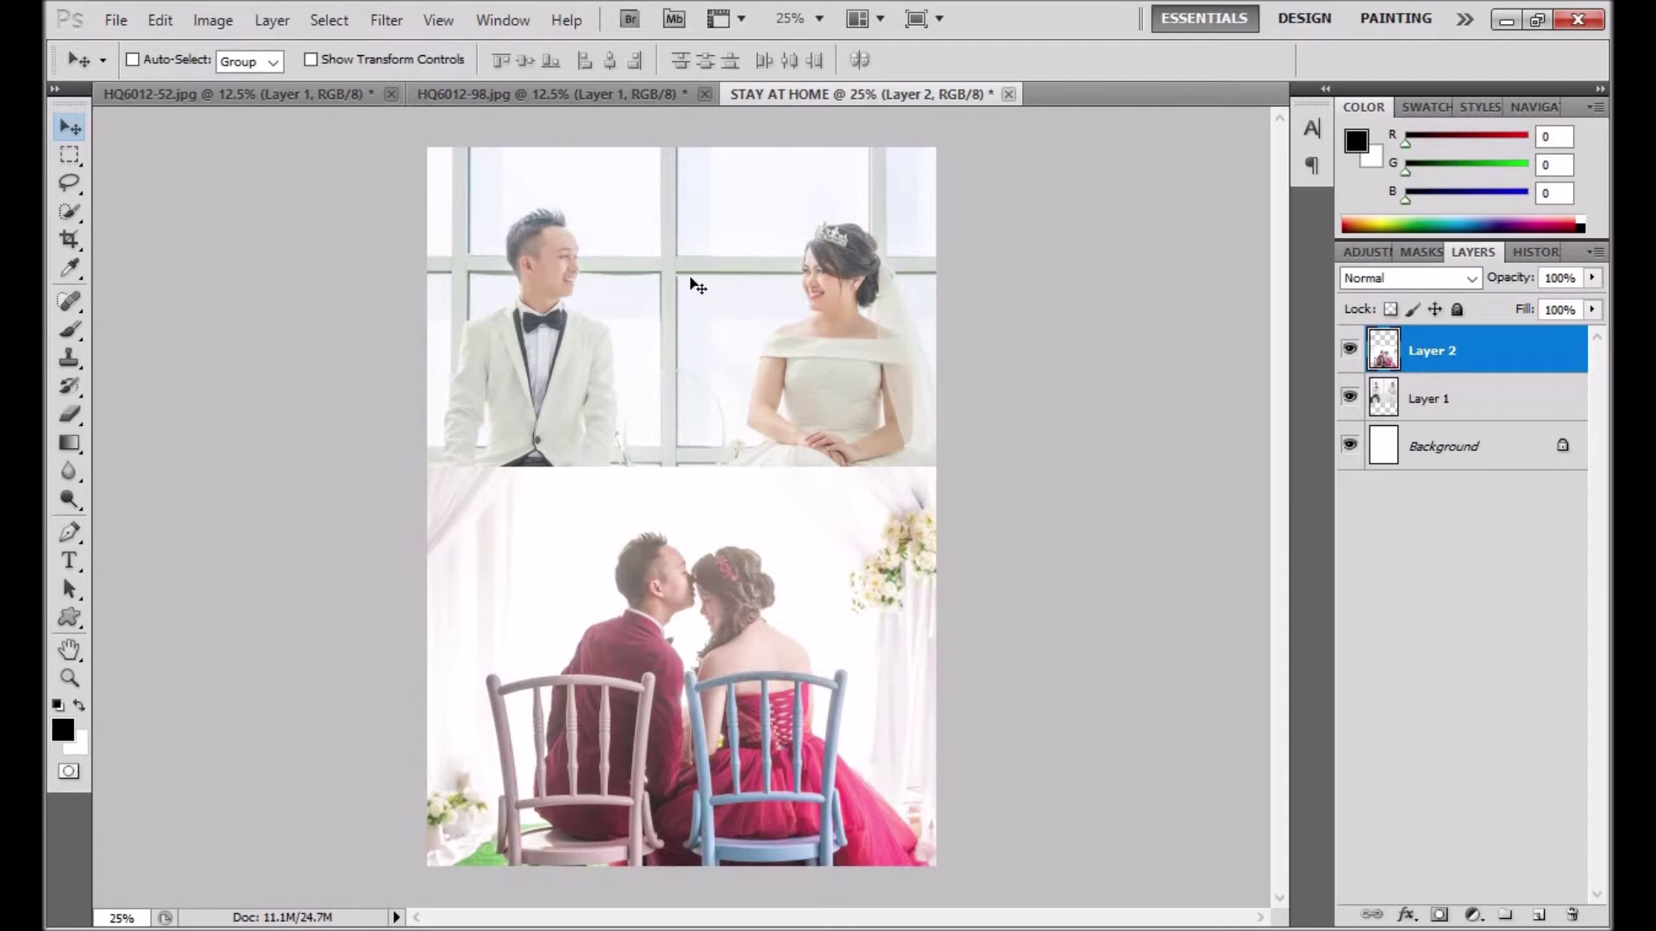
click(1474, 405)
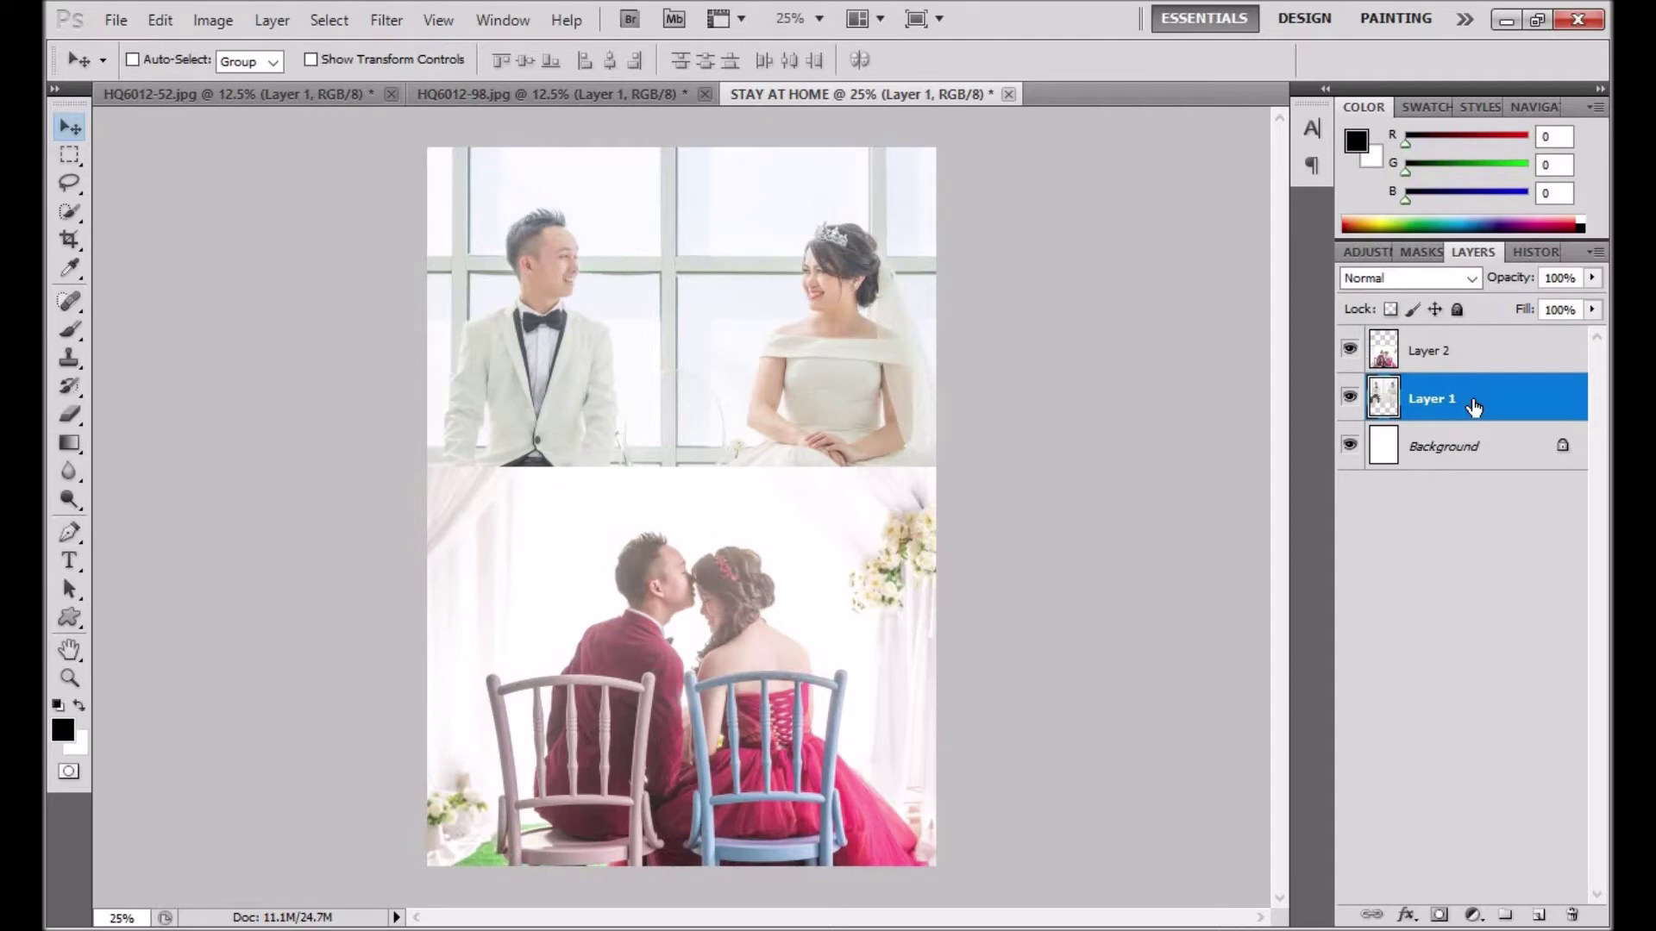
click(1350, 396)
click(1351, 397)
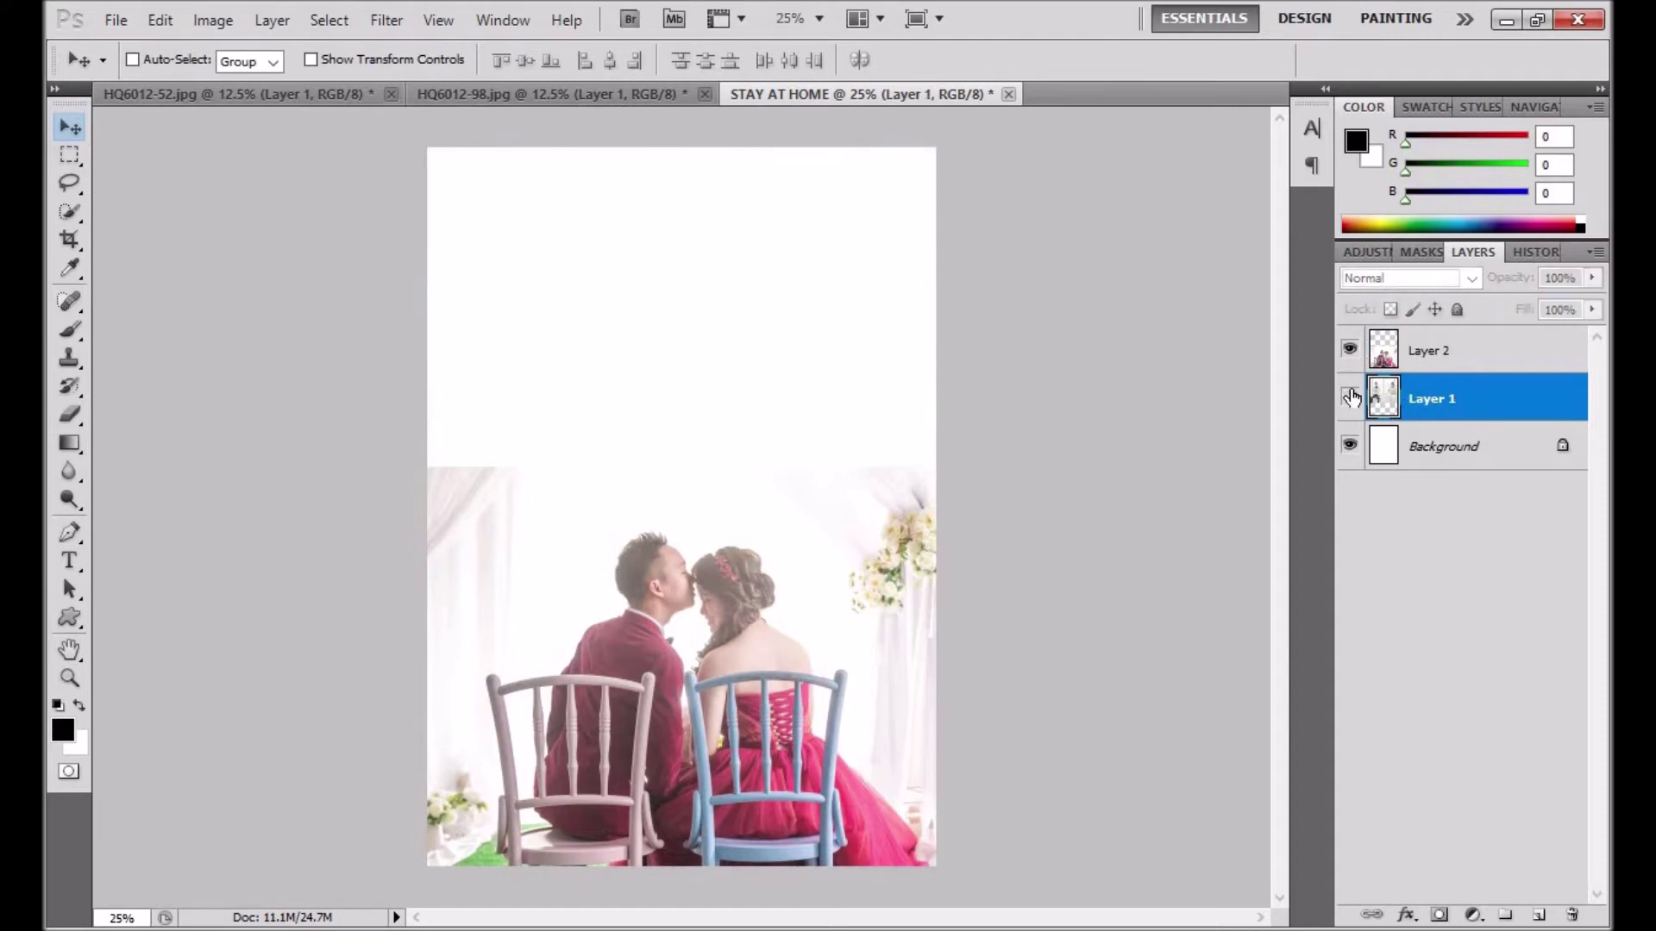
drag(732, 355, 737, 339)
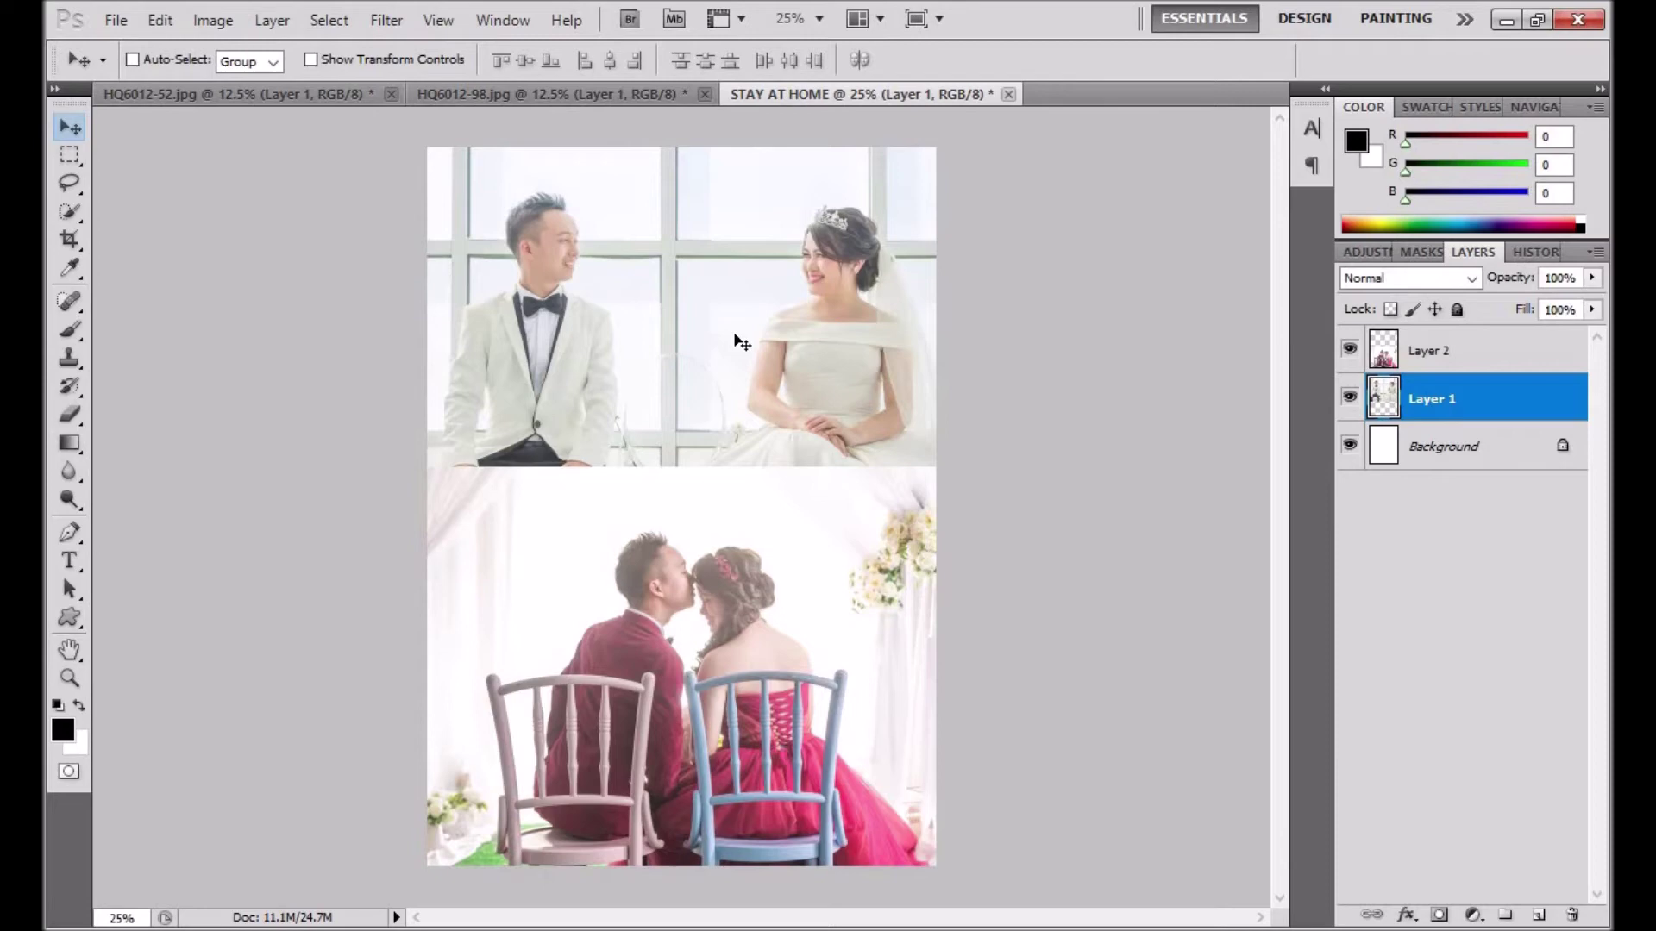
key(ctrl+minus)
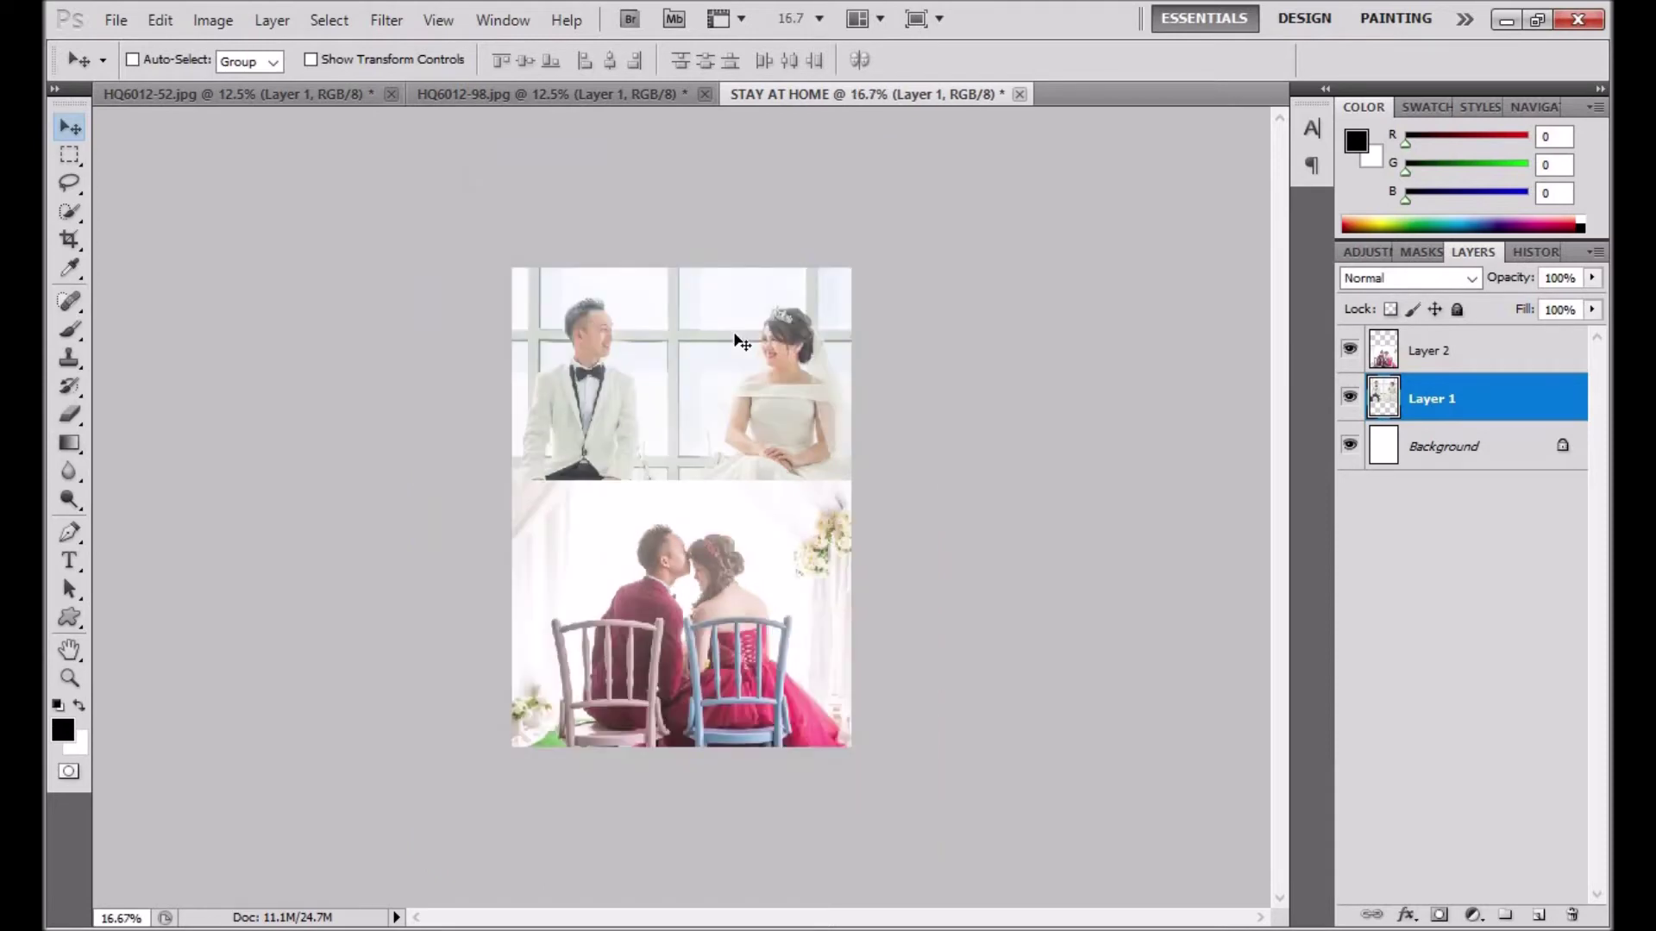
key(ctrl+t)
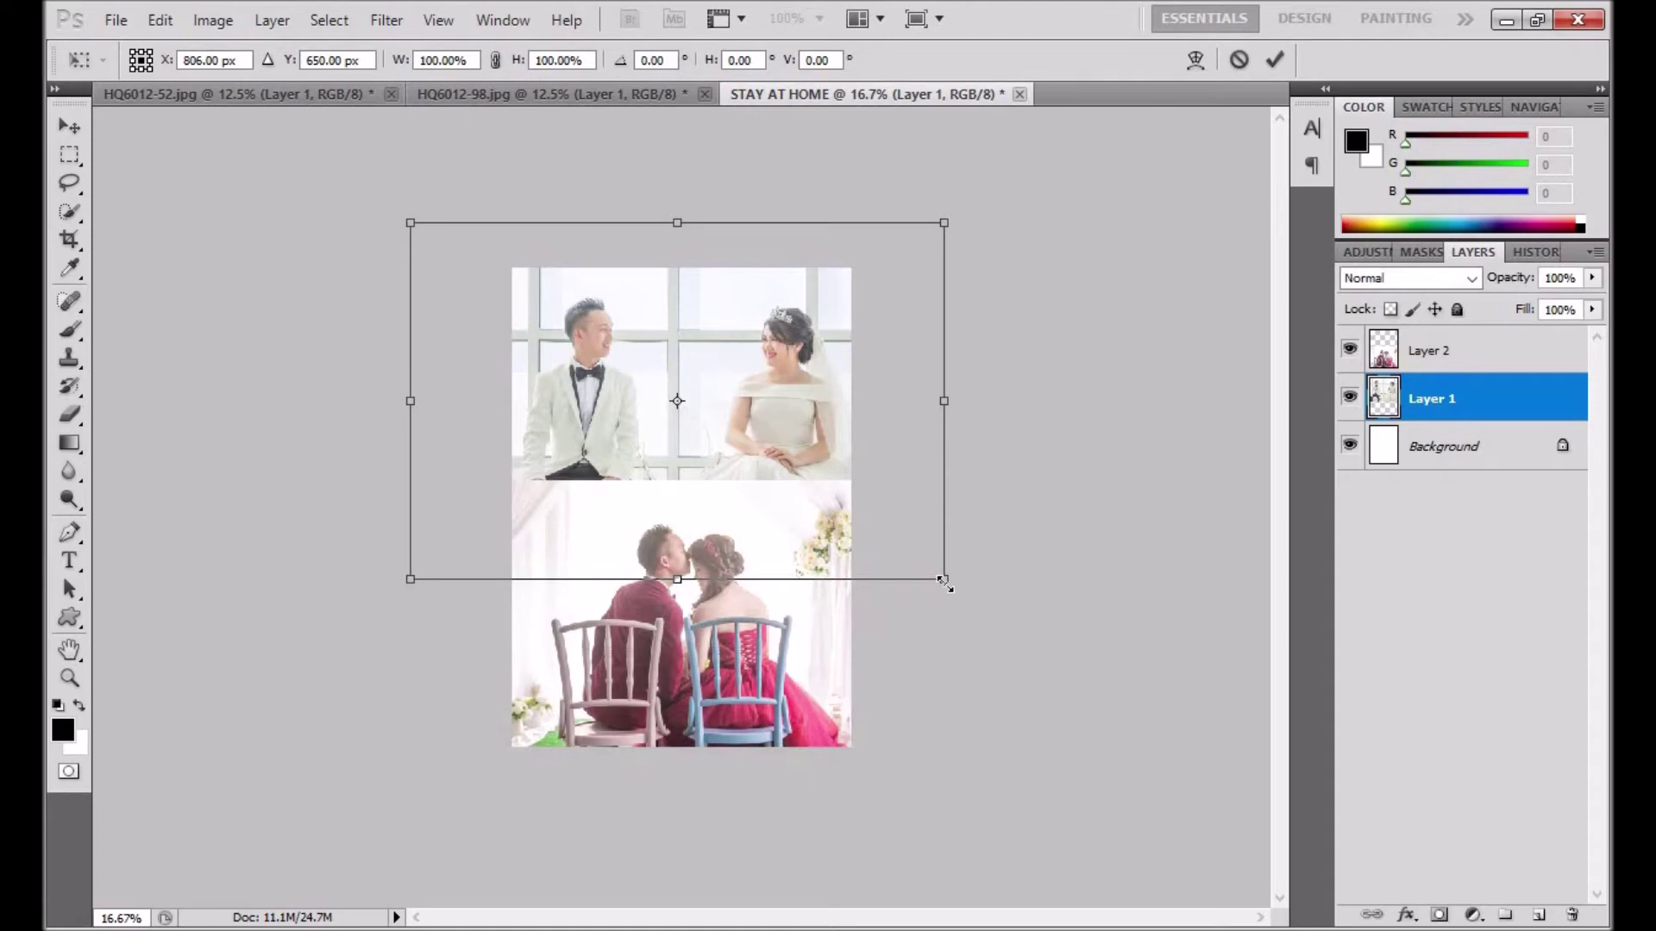
Scale the upper photo to about 111%, fit it across the page top, and nudge it left
drag(944, 580, 970, 611)
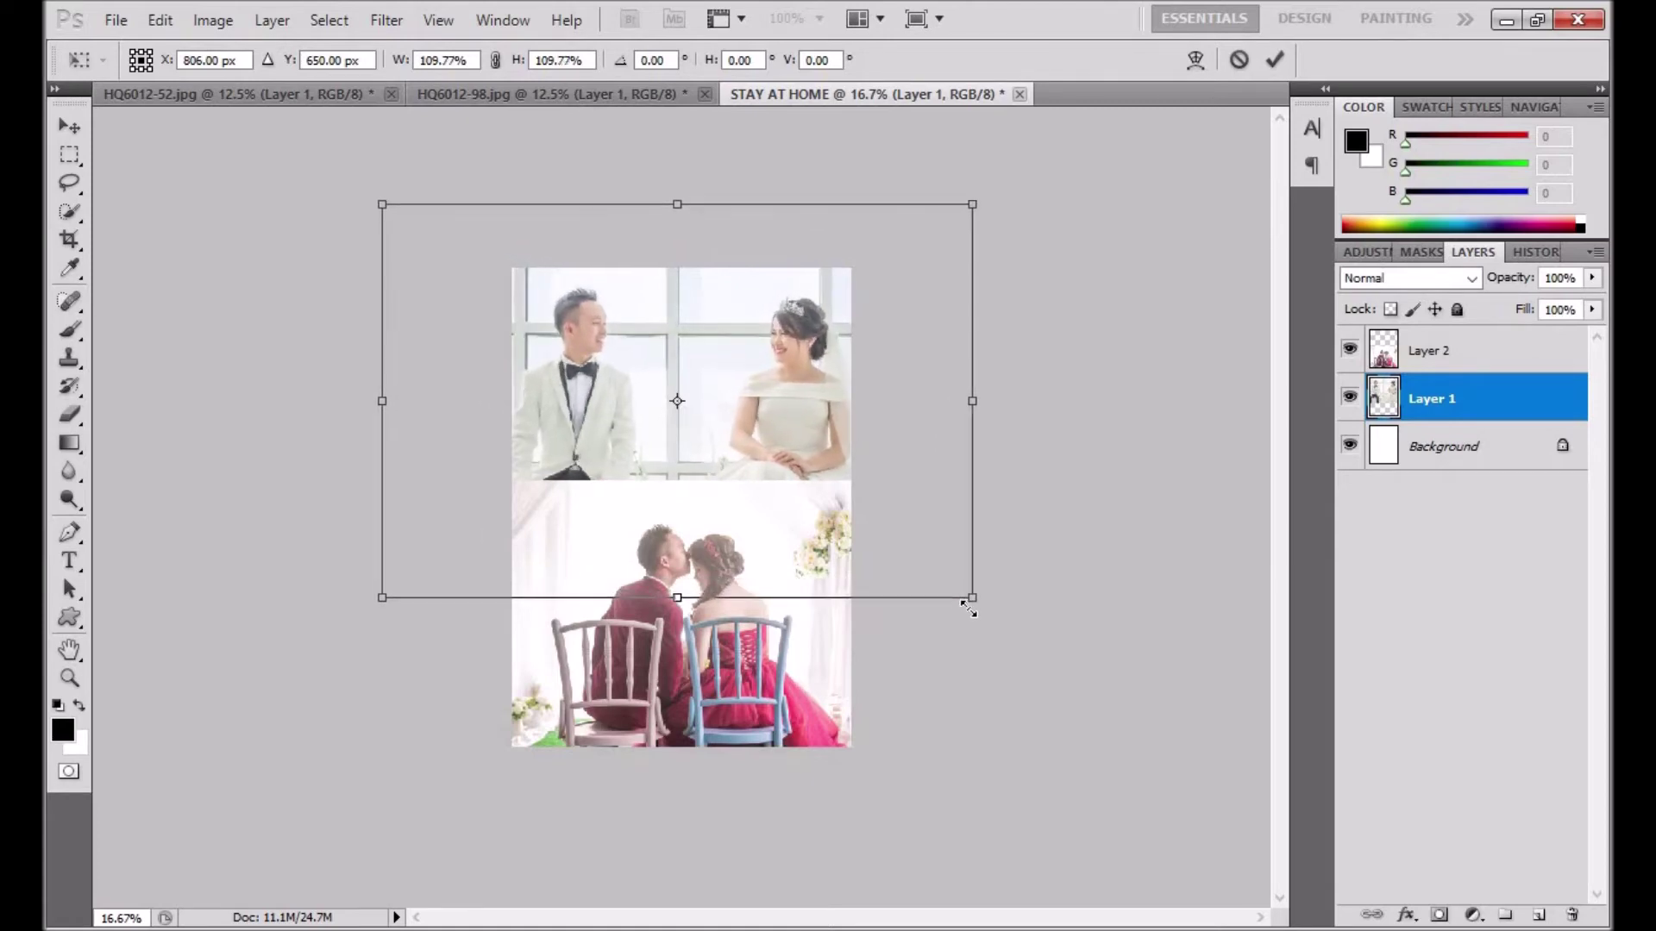
drag(790, 468, 792, 466)
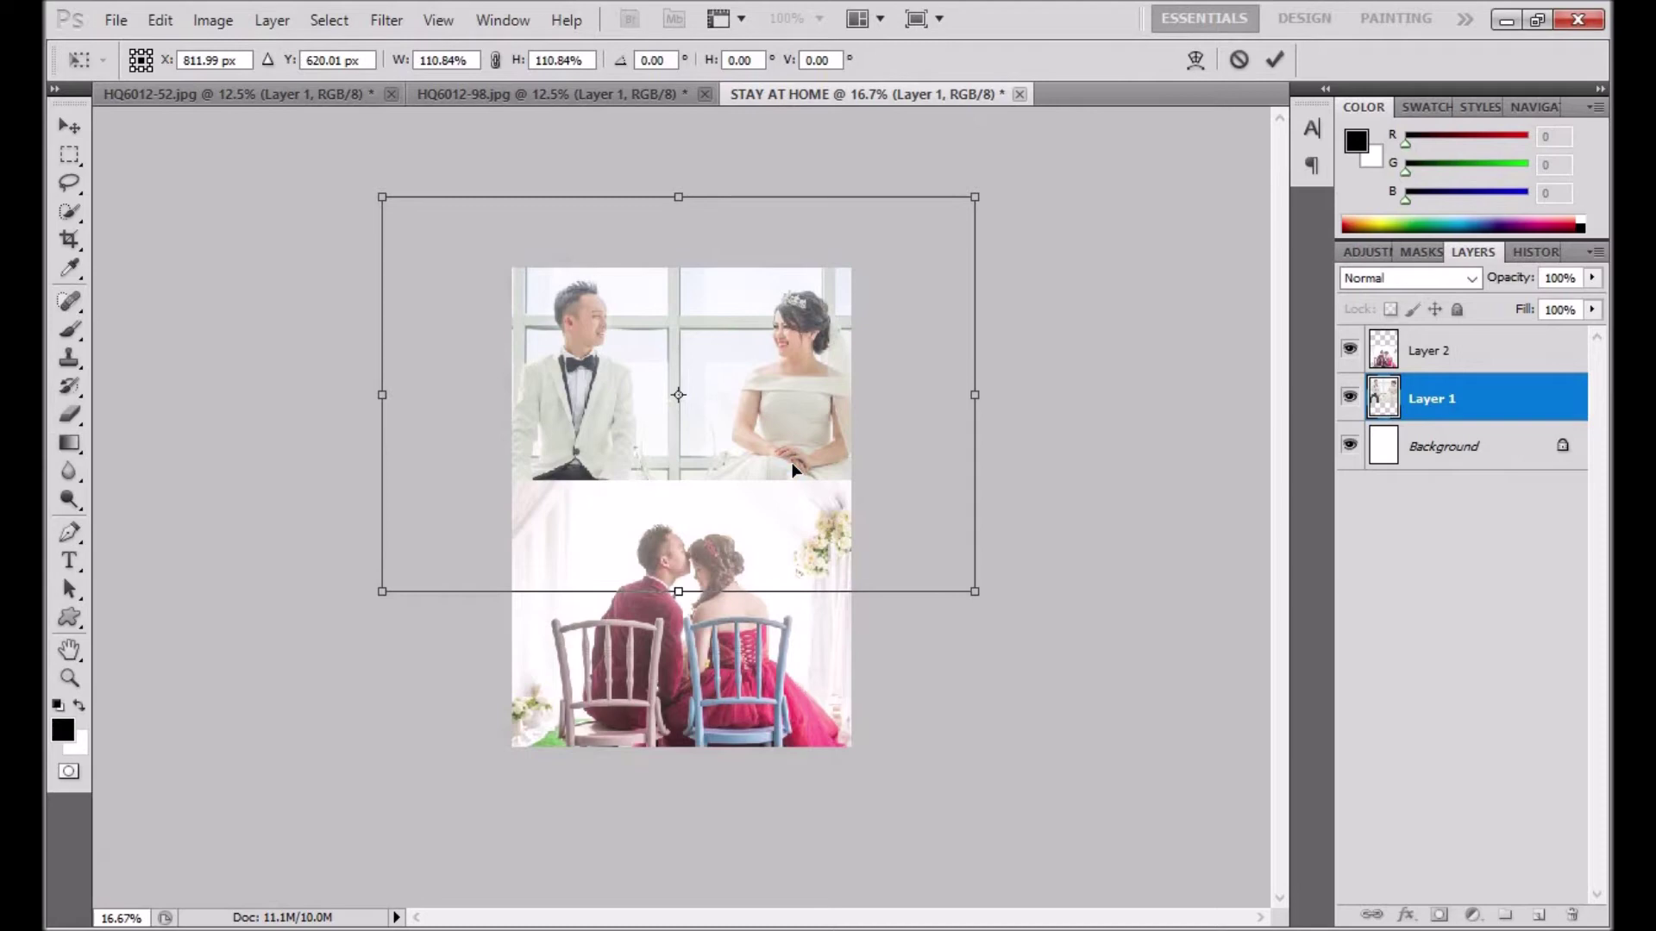
key(Return)
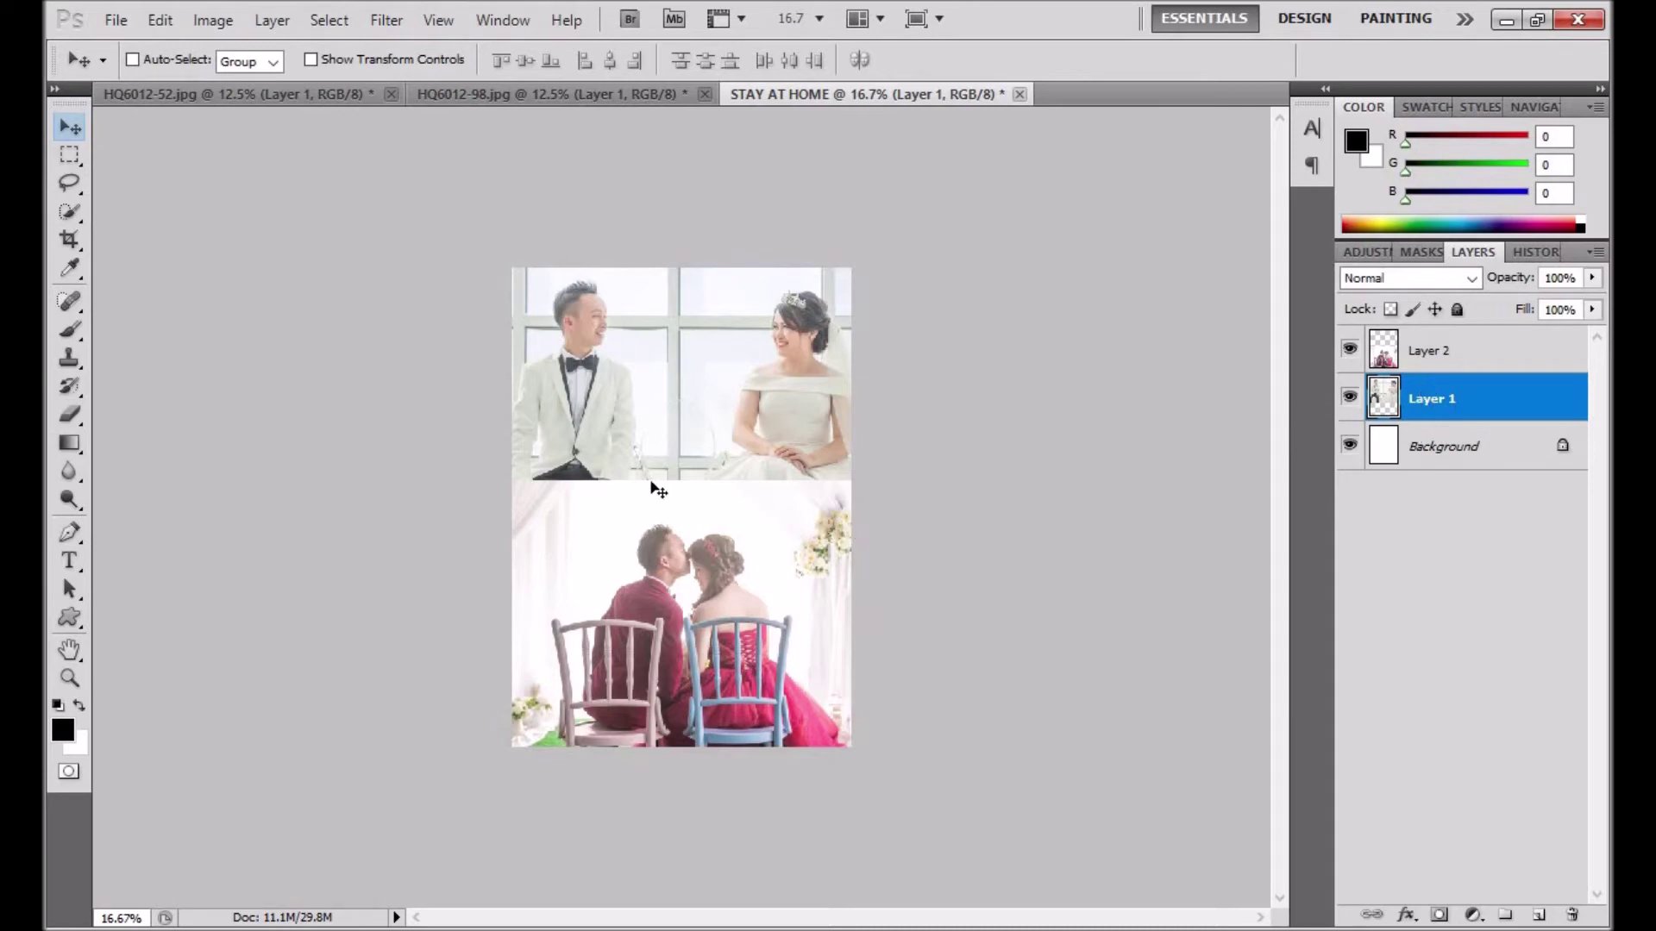
key(ctrl+plus)
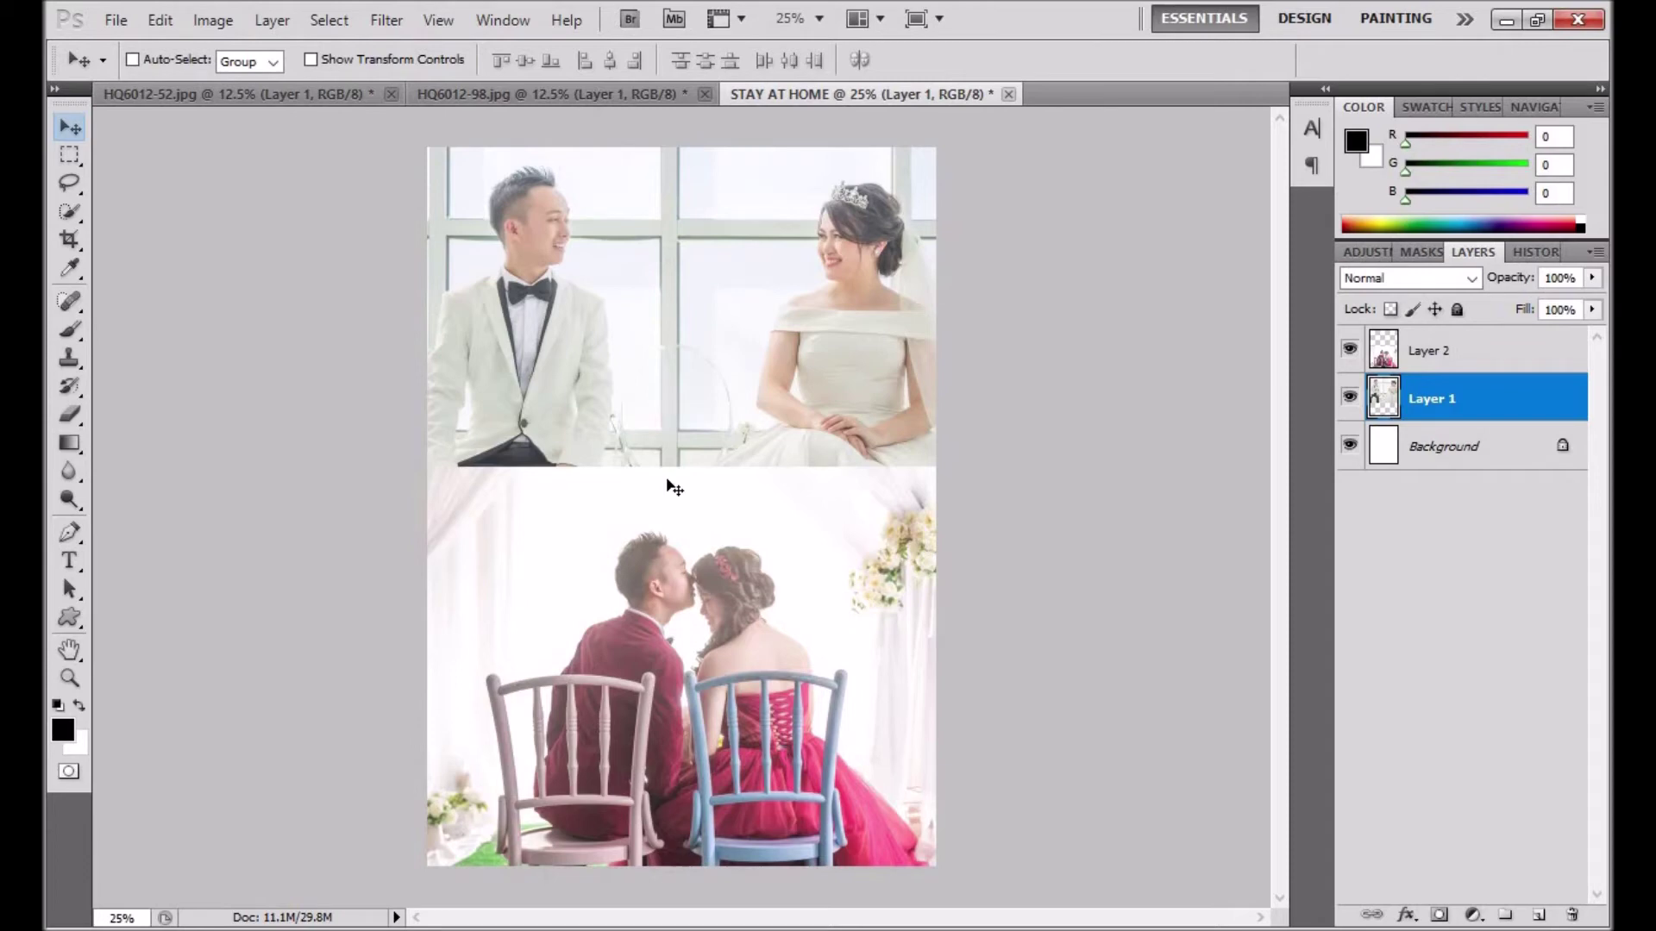
key(shift+Left)
key(shift+Left)
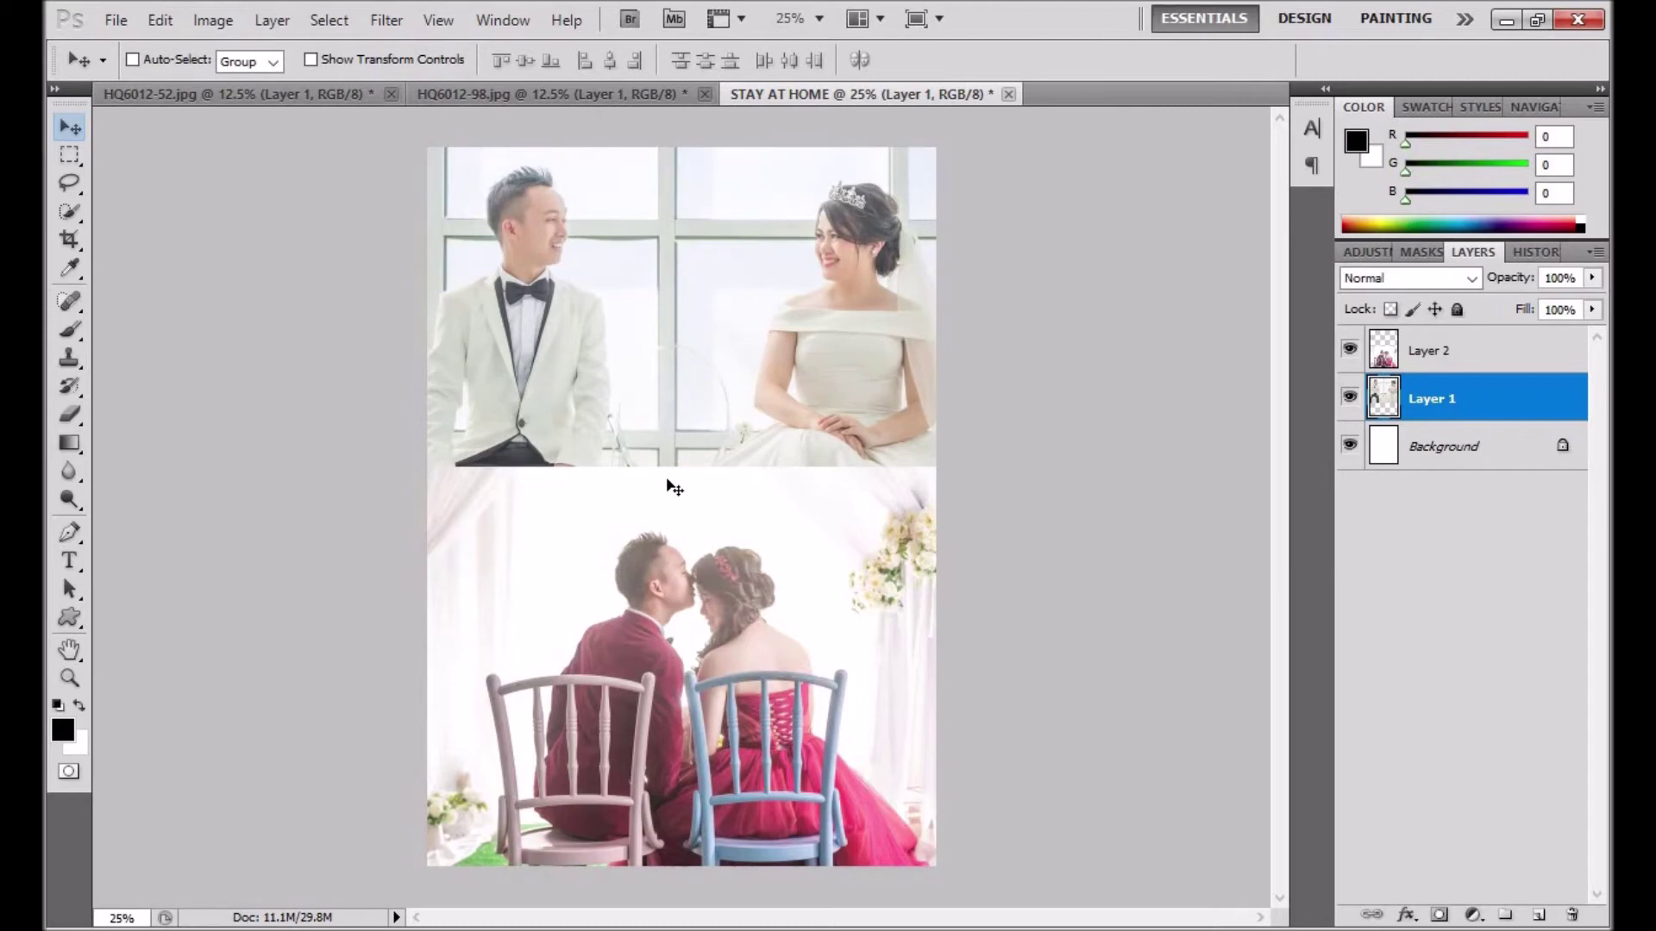
key(shift+Left)
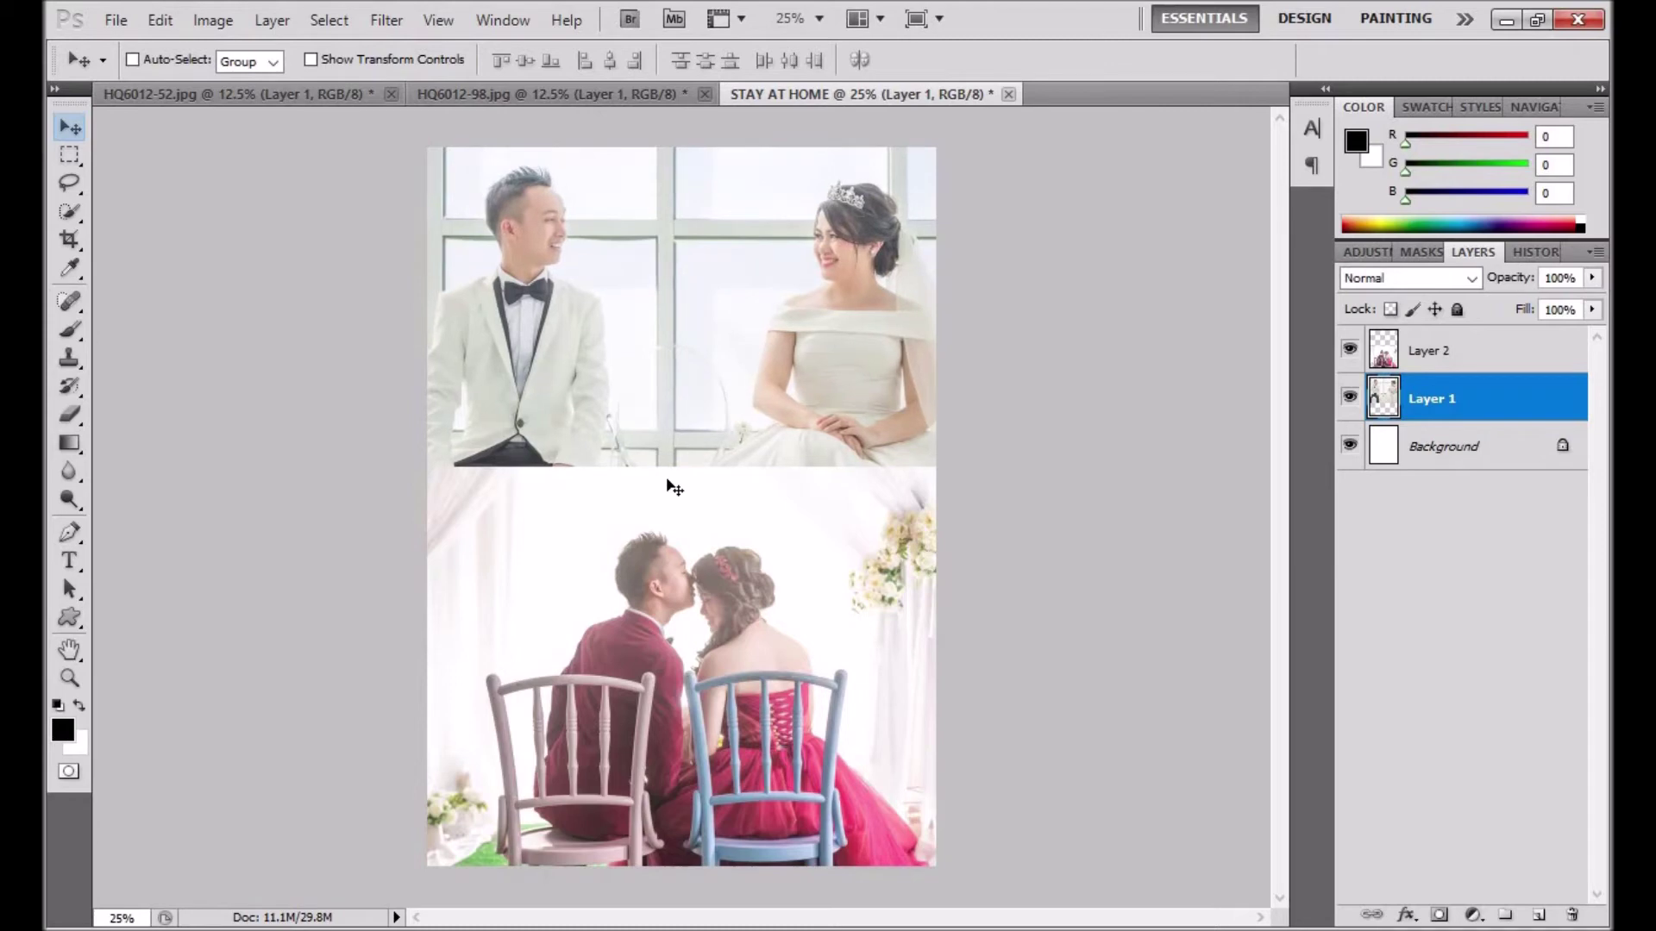
click(1448, 371)
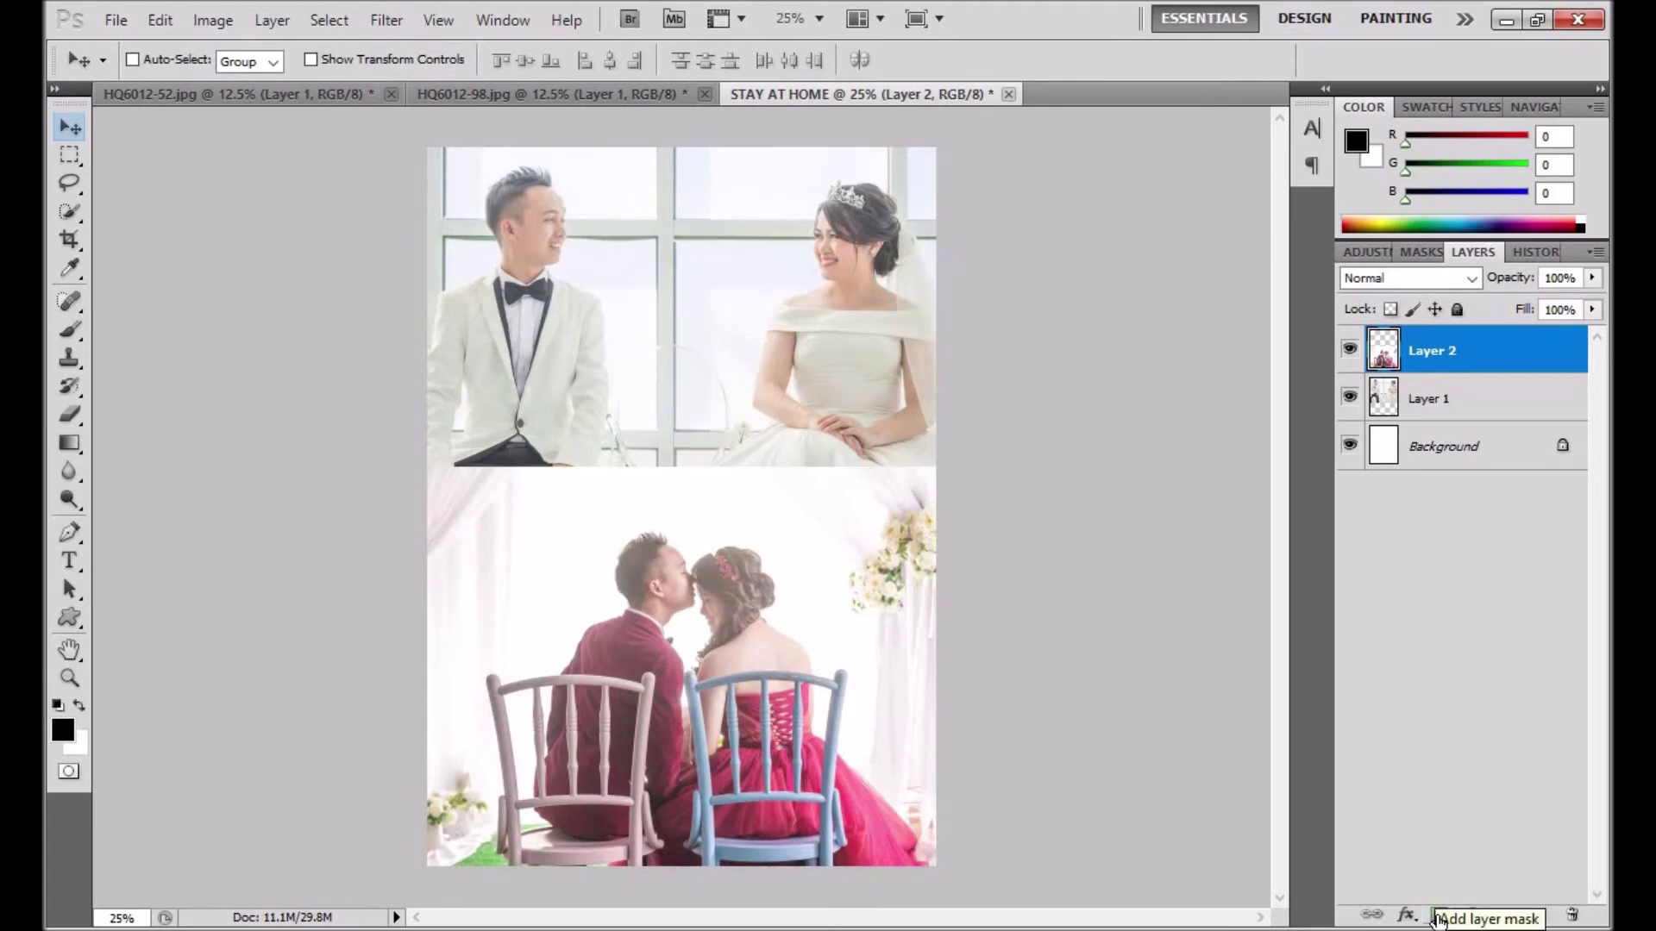
Add a layer mask to Layer 2 and fade its top edge with a black-to-white gradient
click(1438, 917)
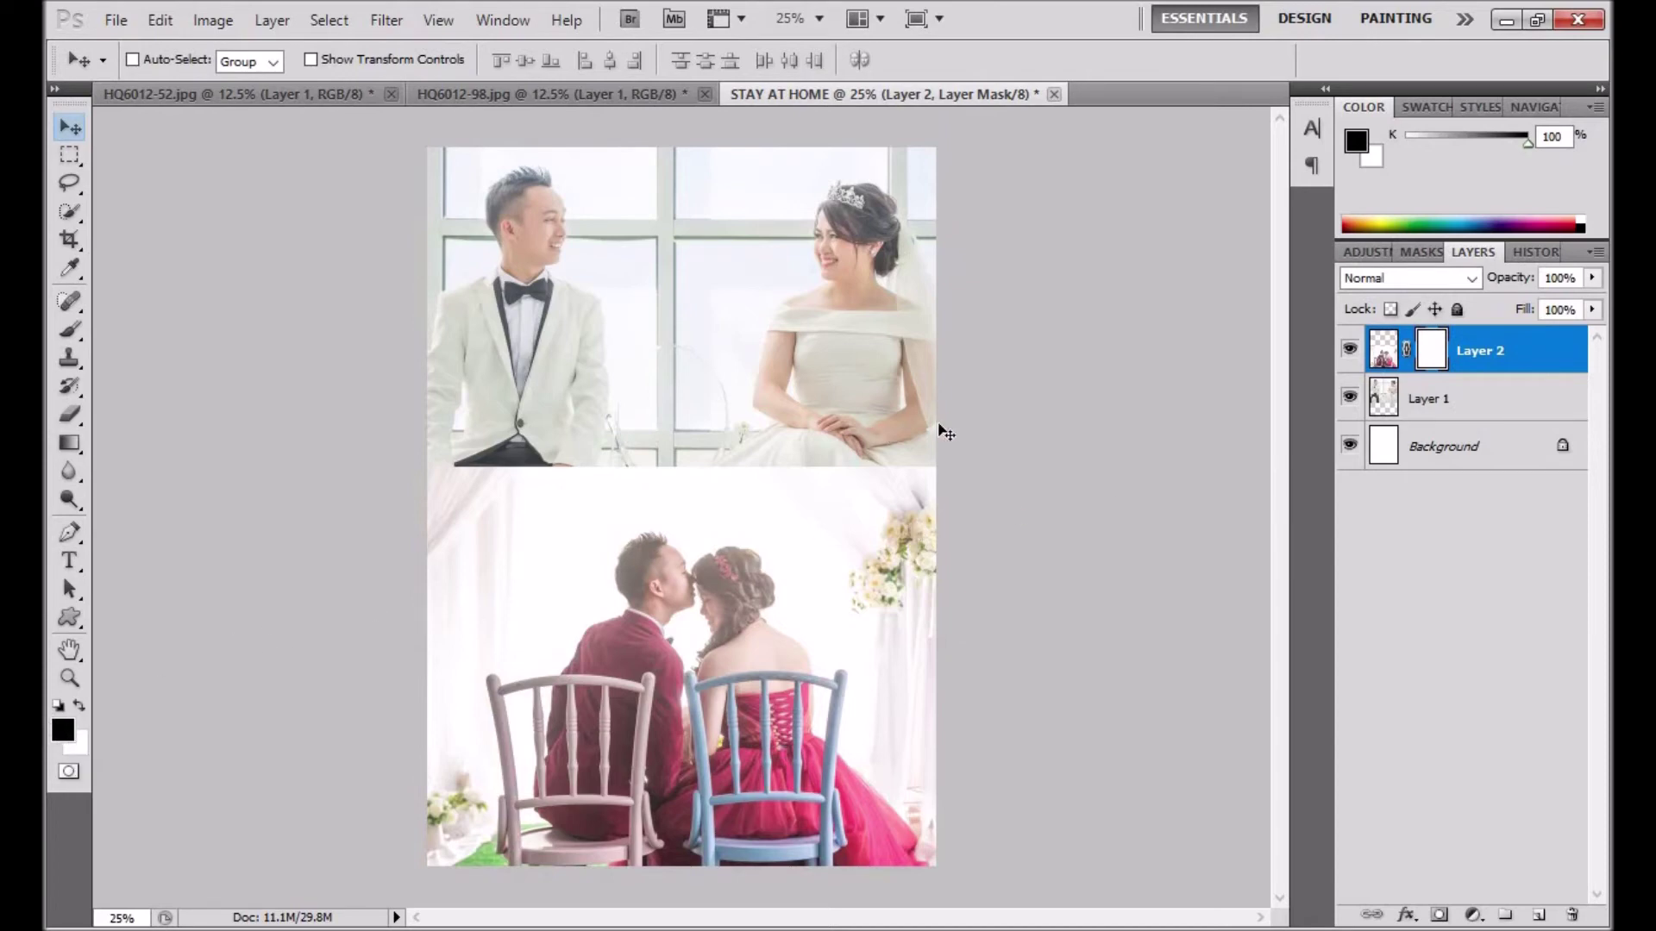
click(76, 443)
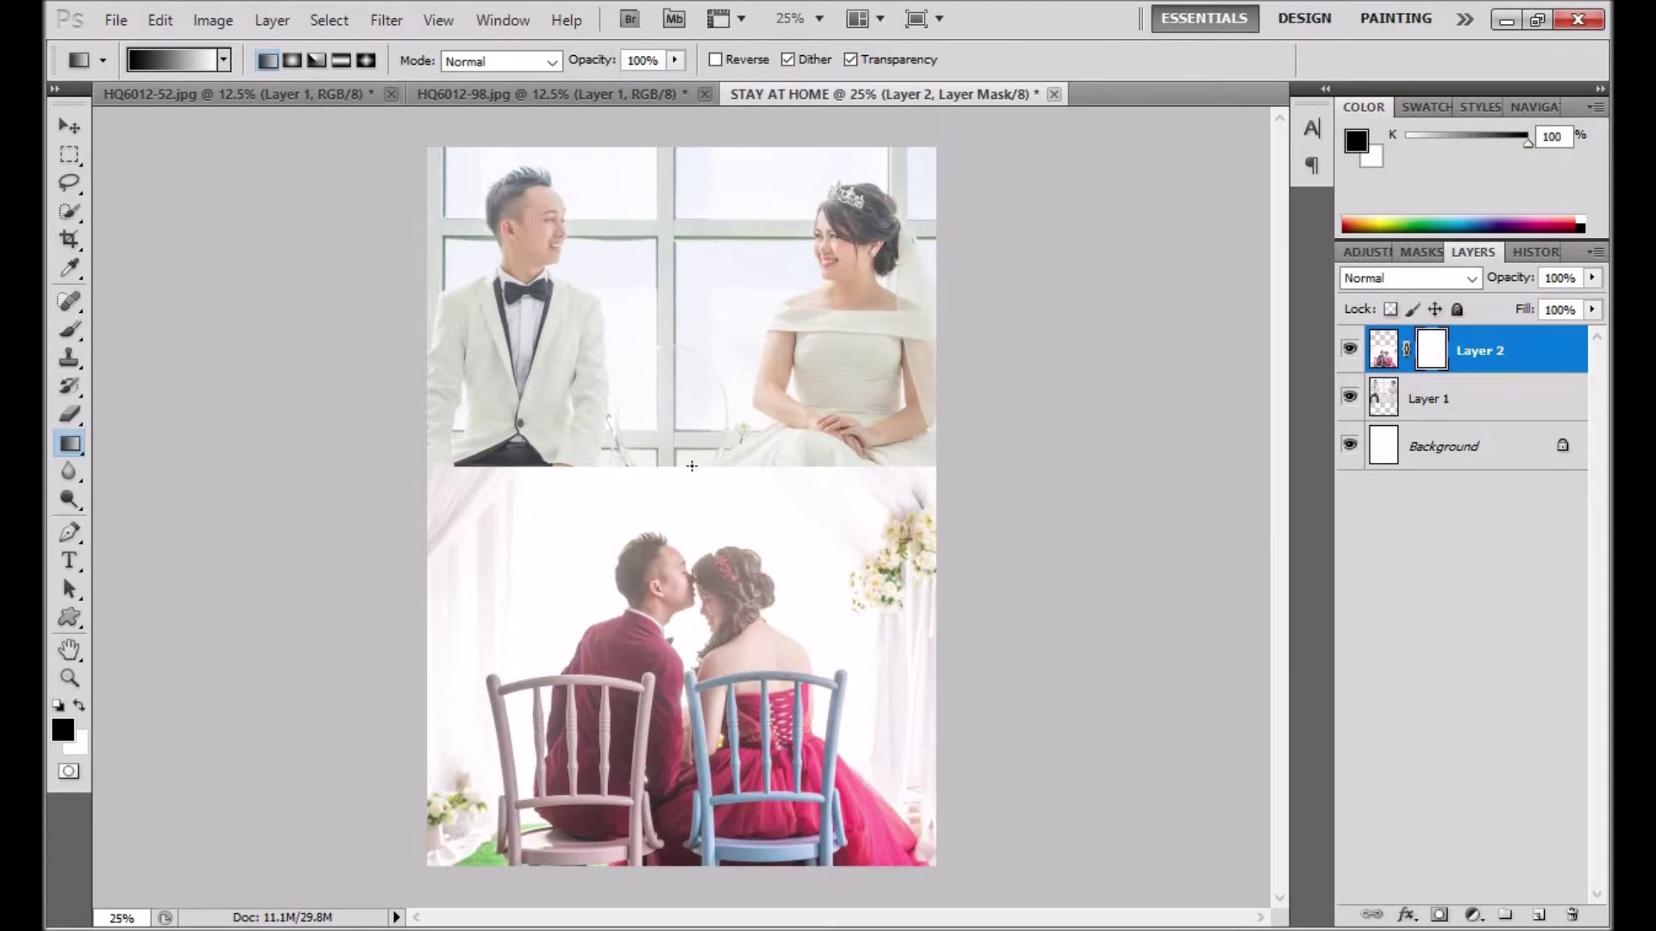
drag(693, 465, 692, 570)
drag(691, 575, 693, 576)
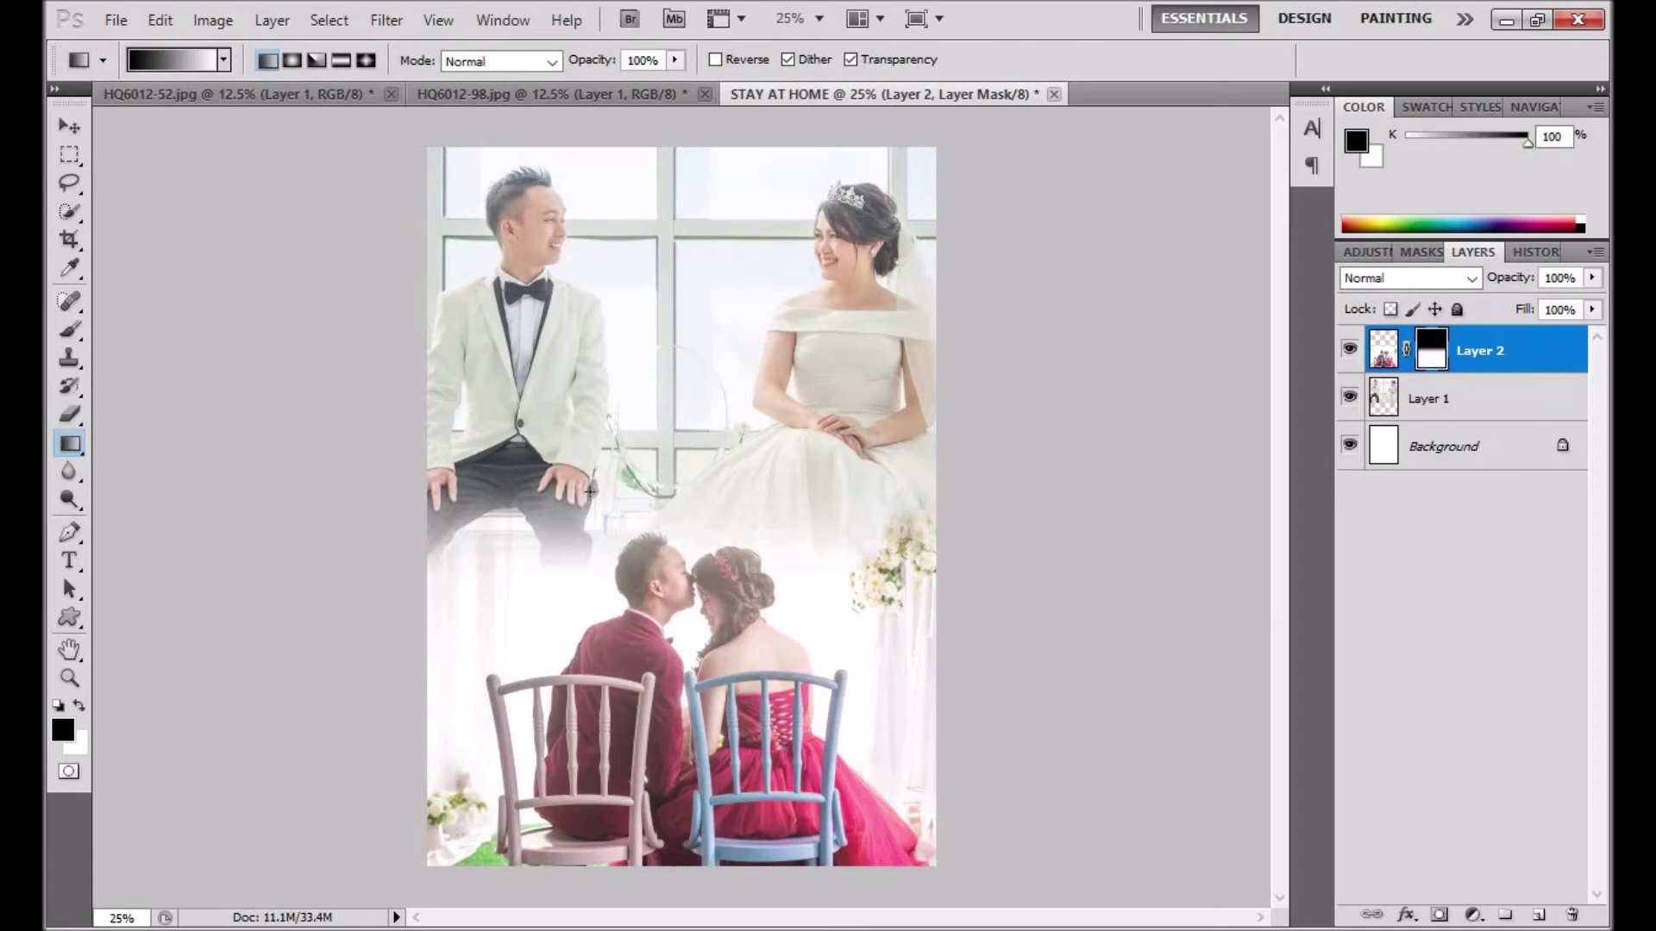
click(75, 562)
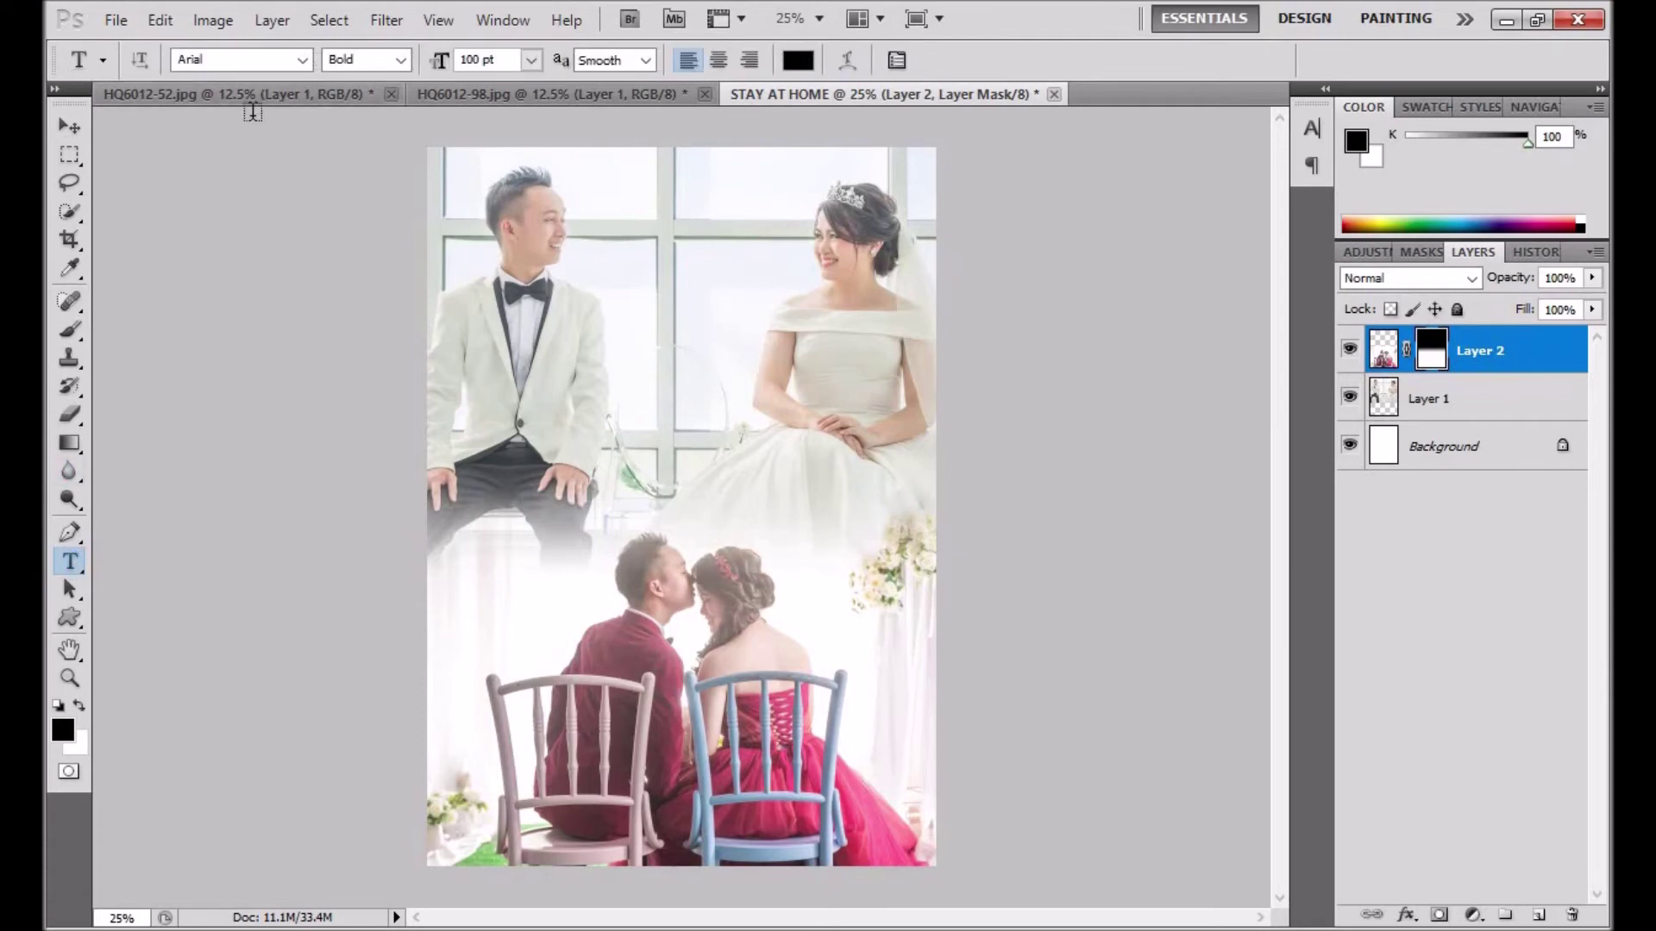
Type LOVE in Arial Bold 100 pt on the upper photo and shift it slightly left and down
click(310, 61)
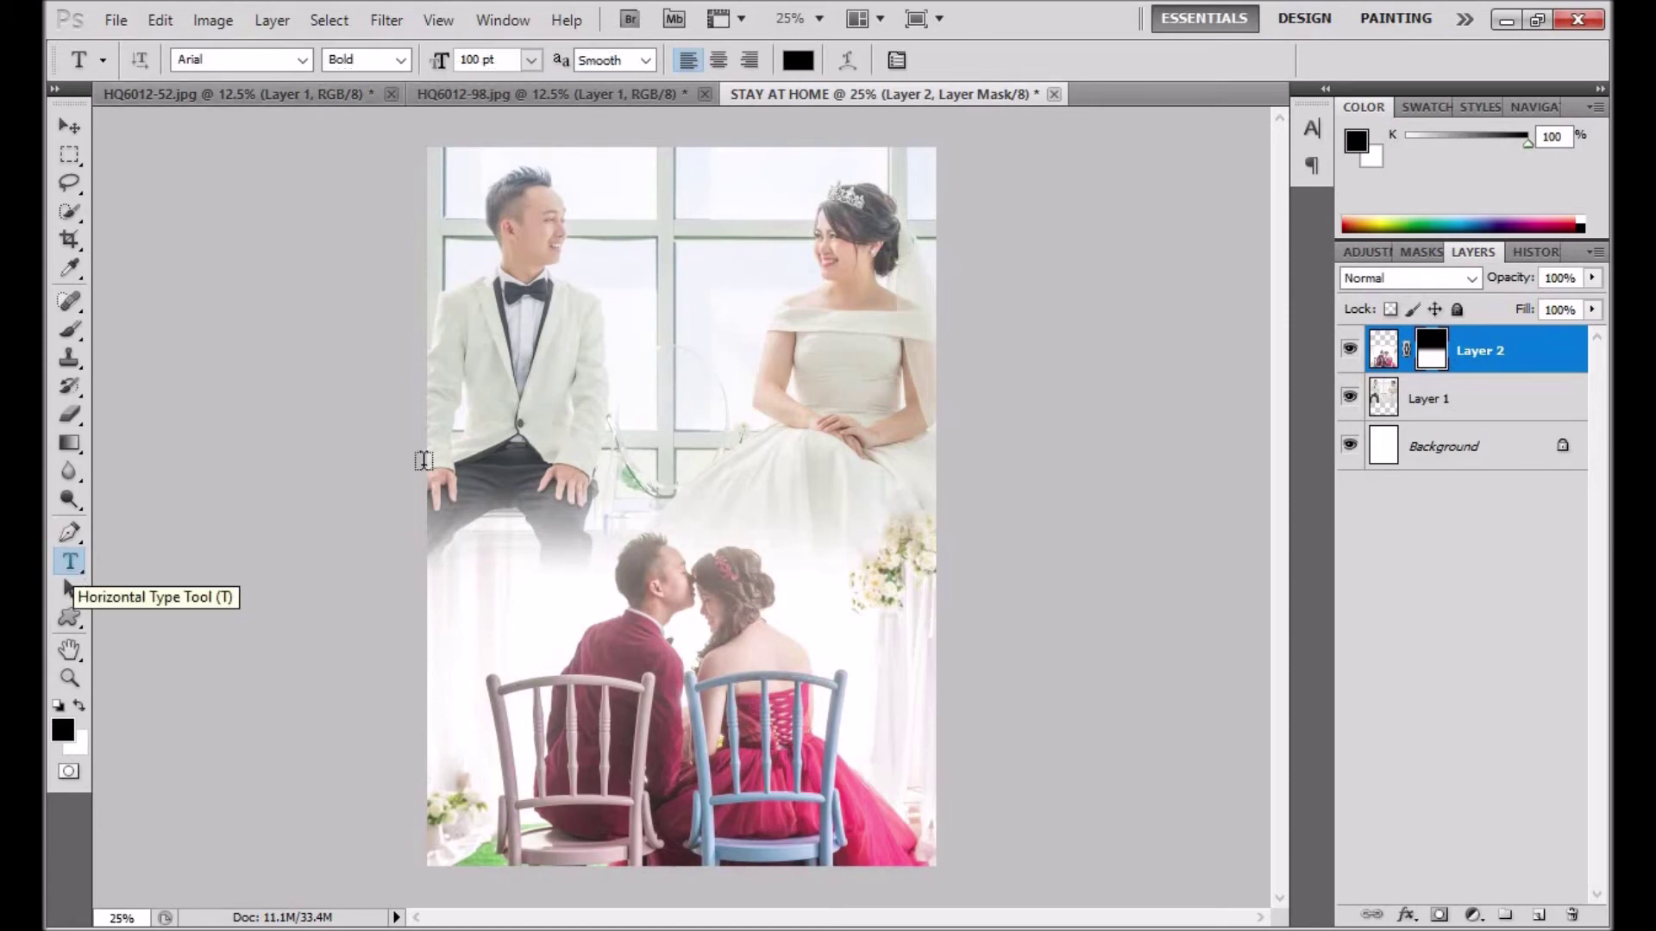
click(572, 428)
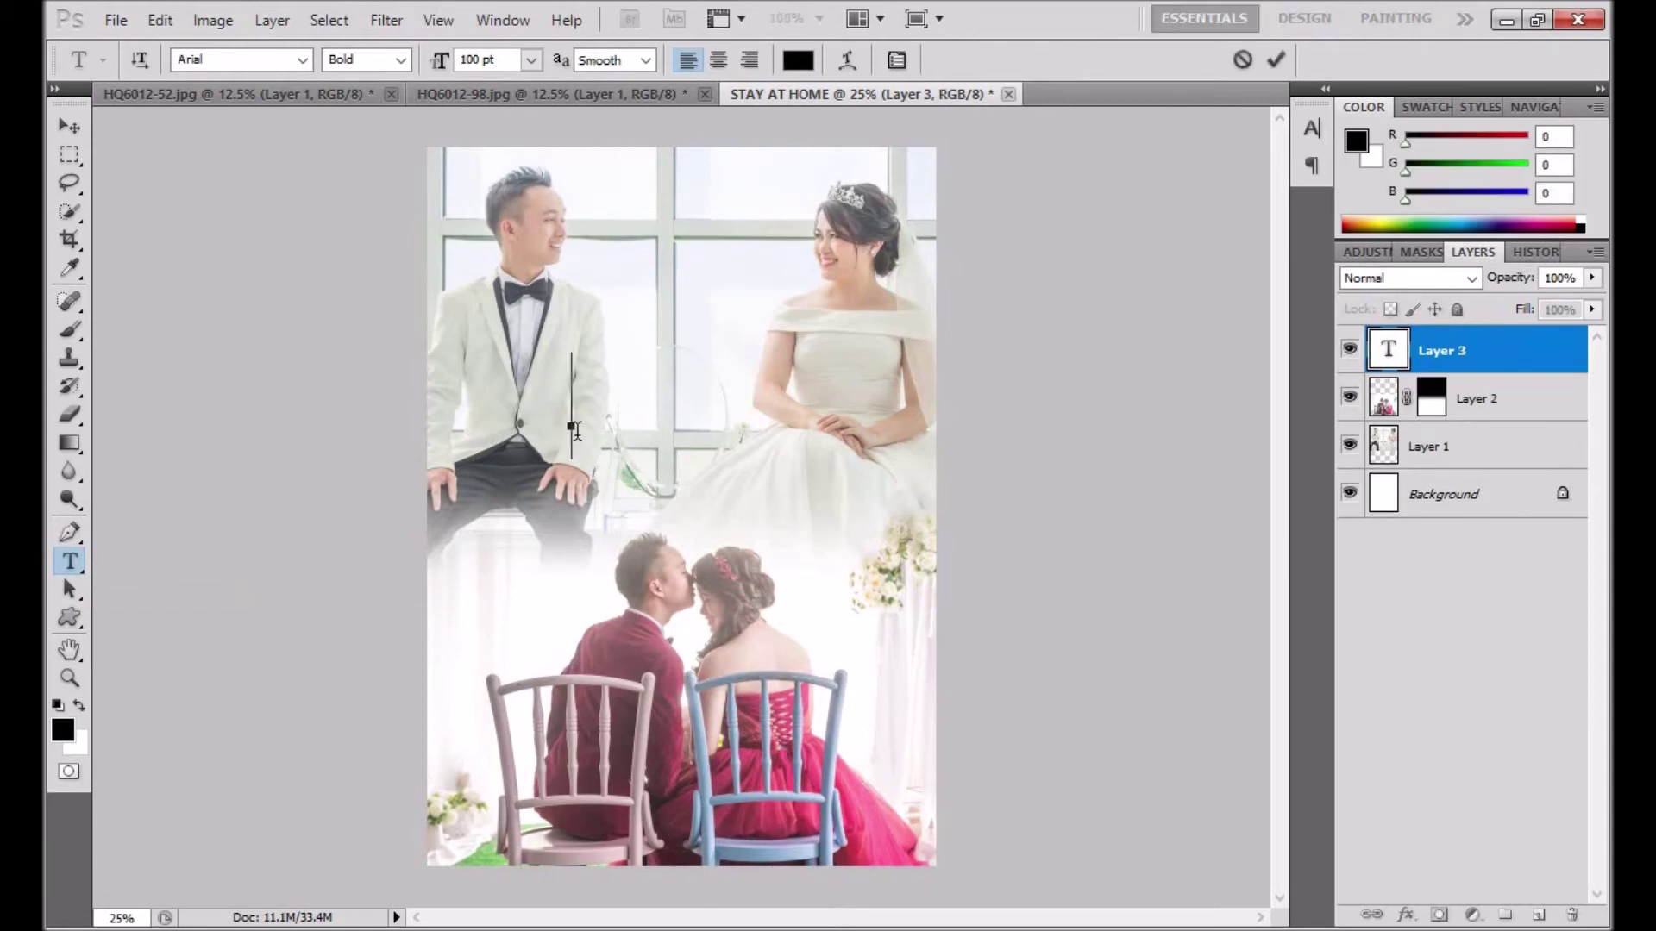
text(L)
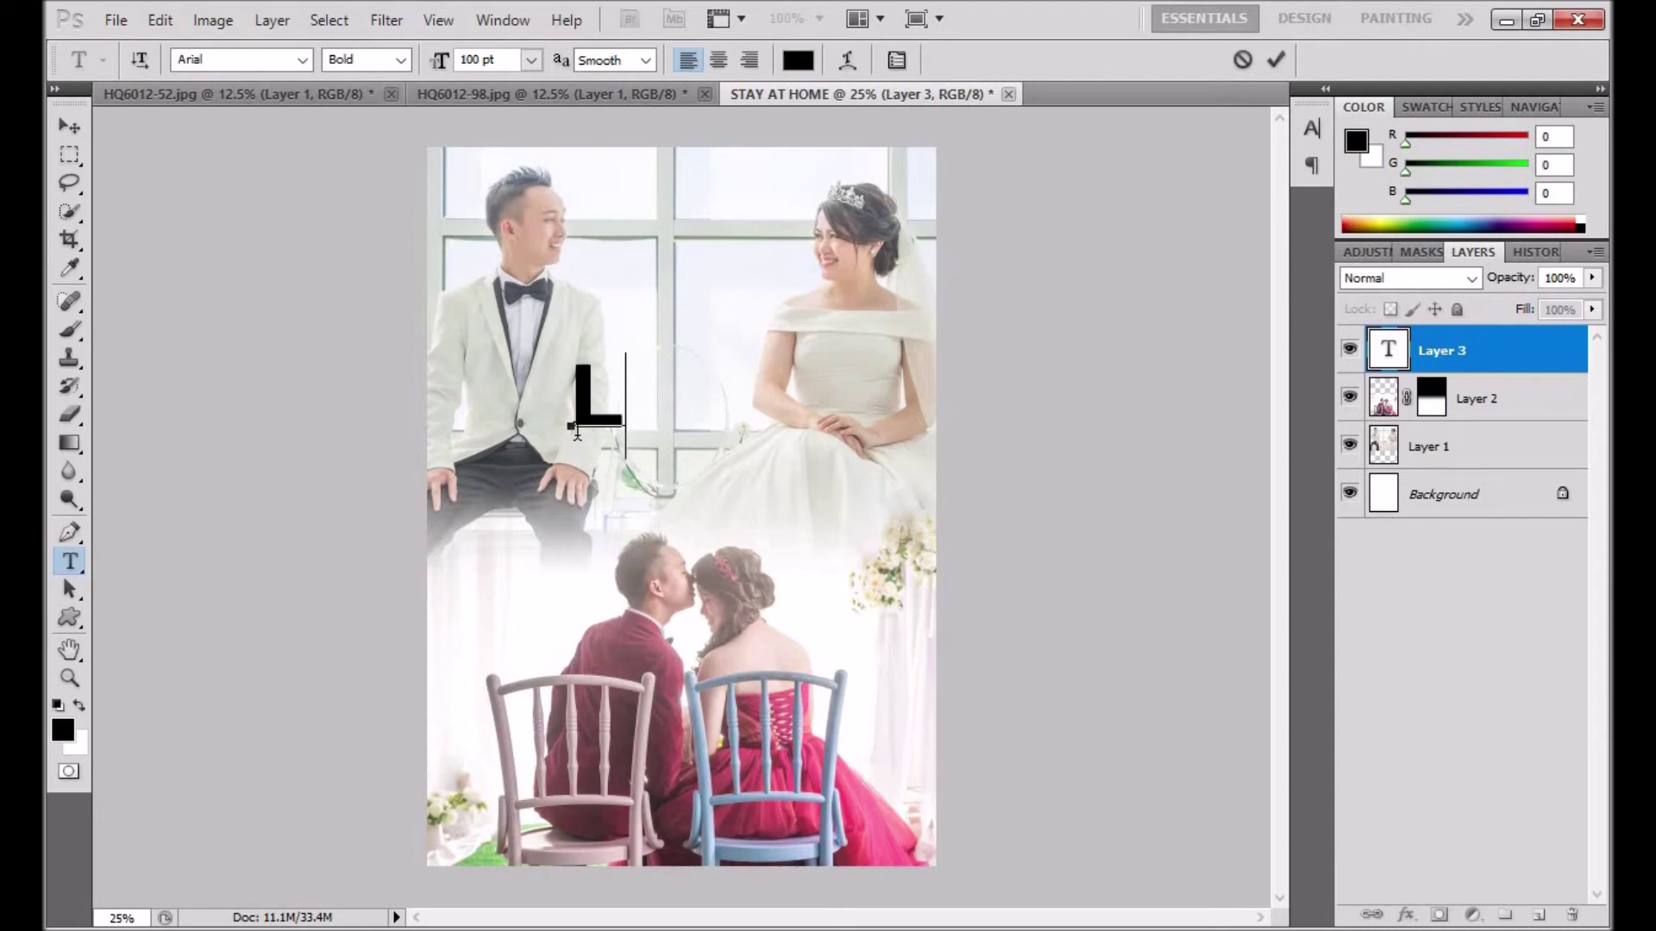
text(O)
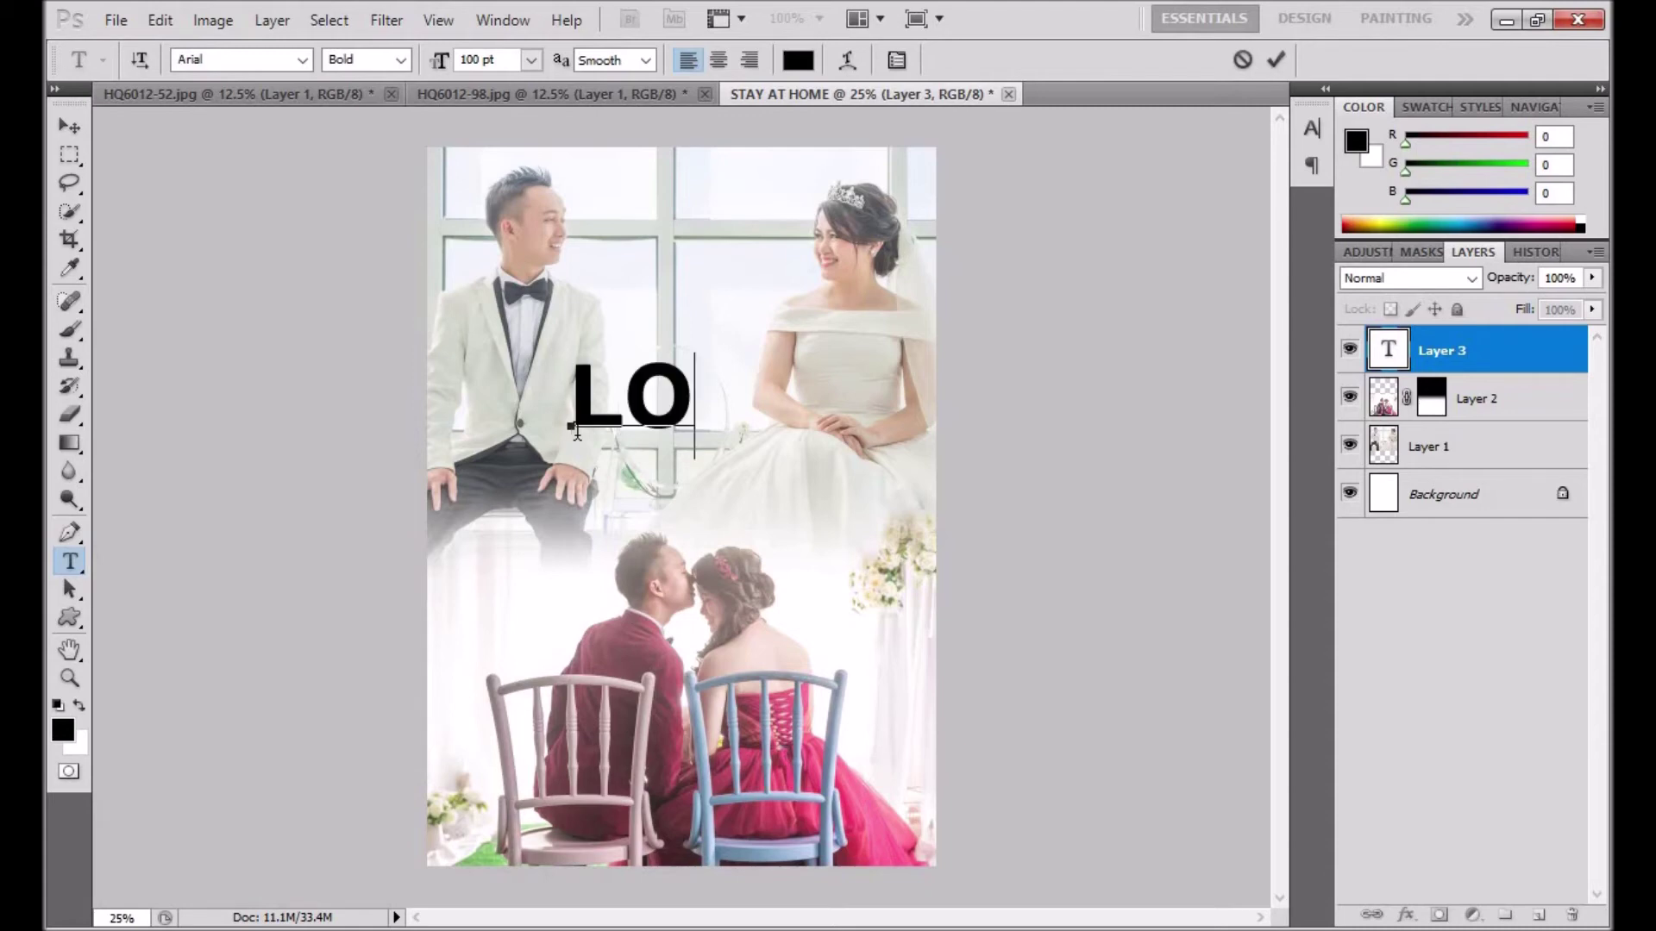
text(VE)
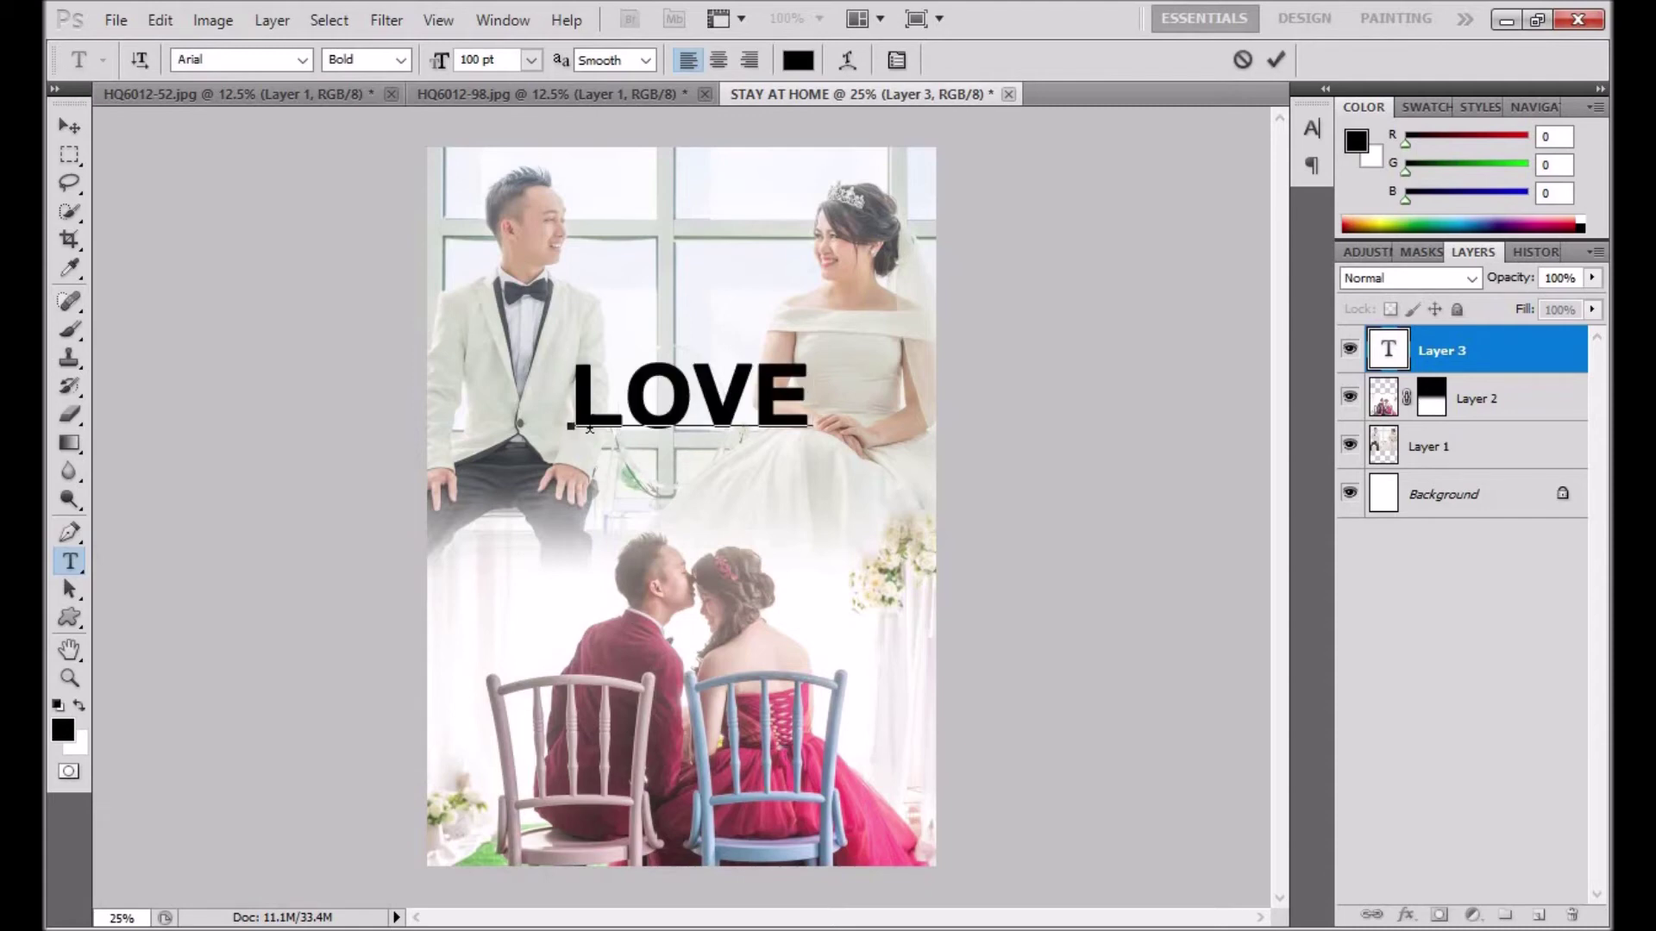
click(1275, 59)
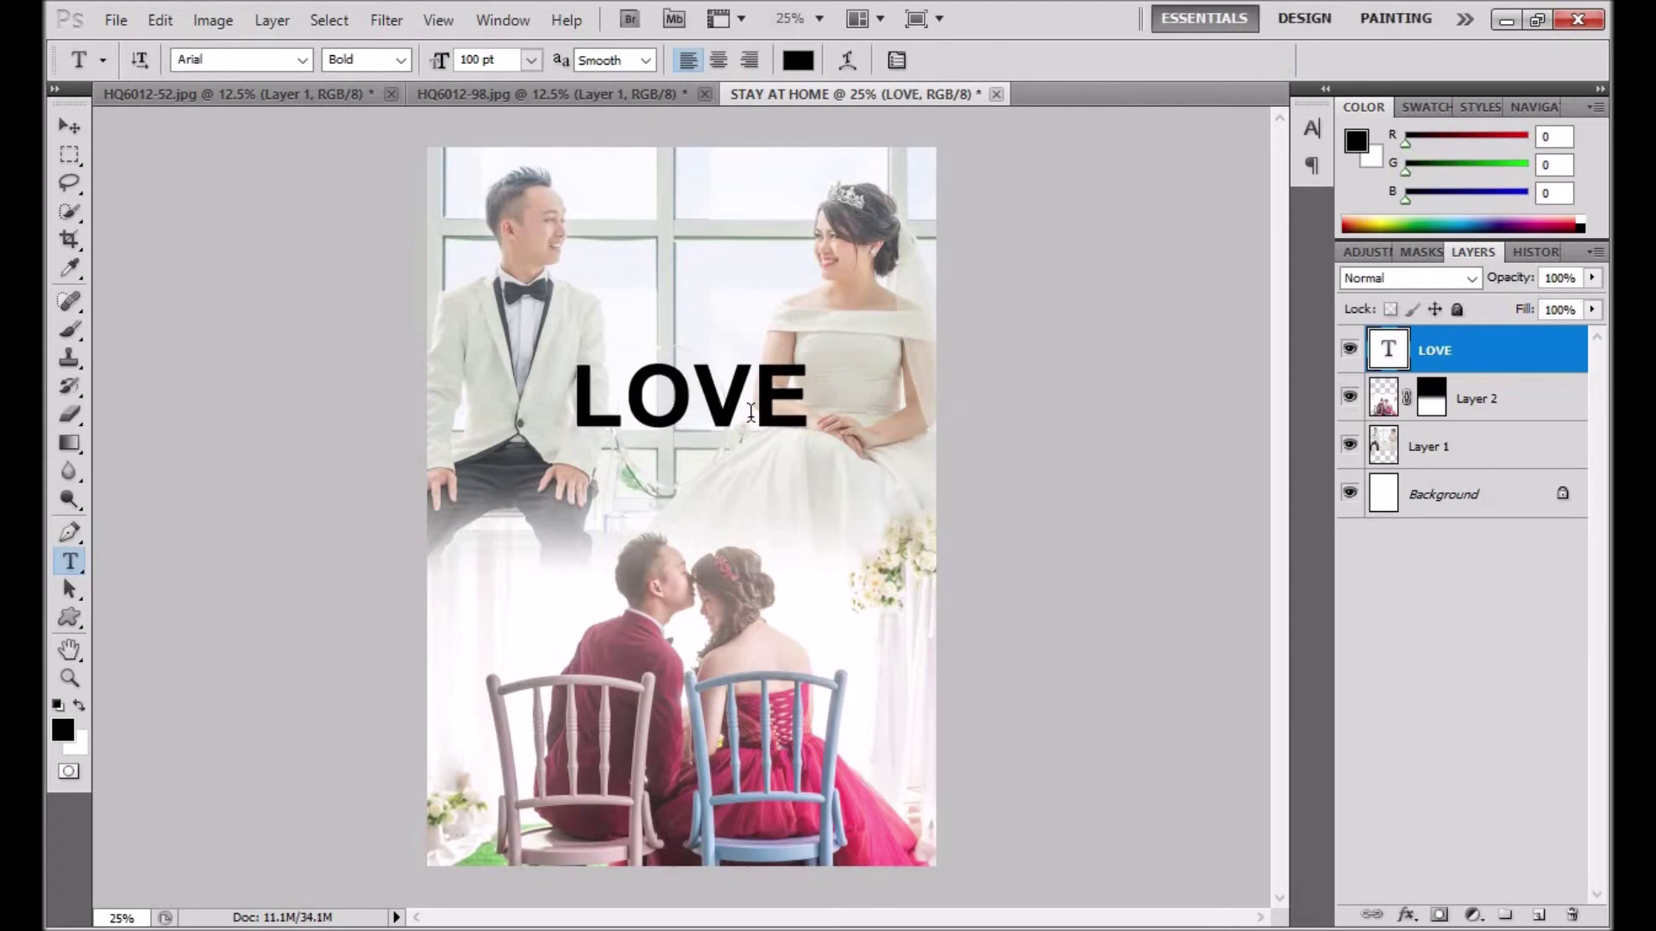
click(71, 127)
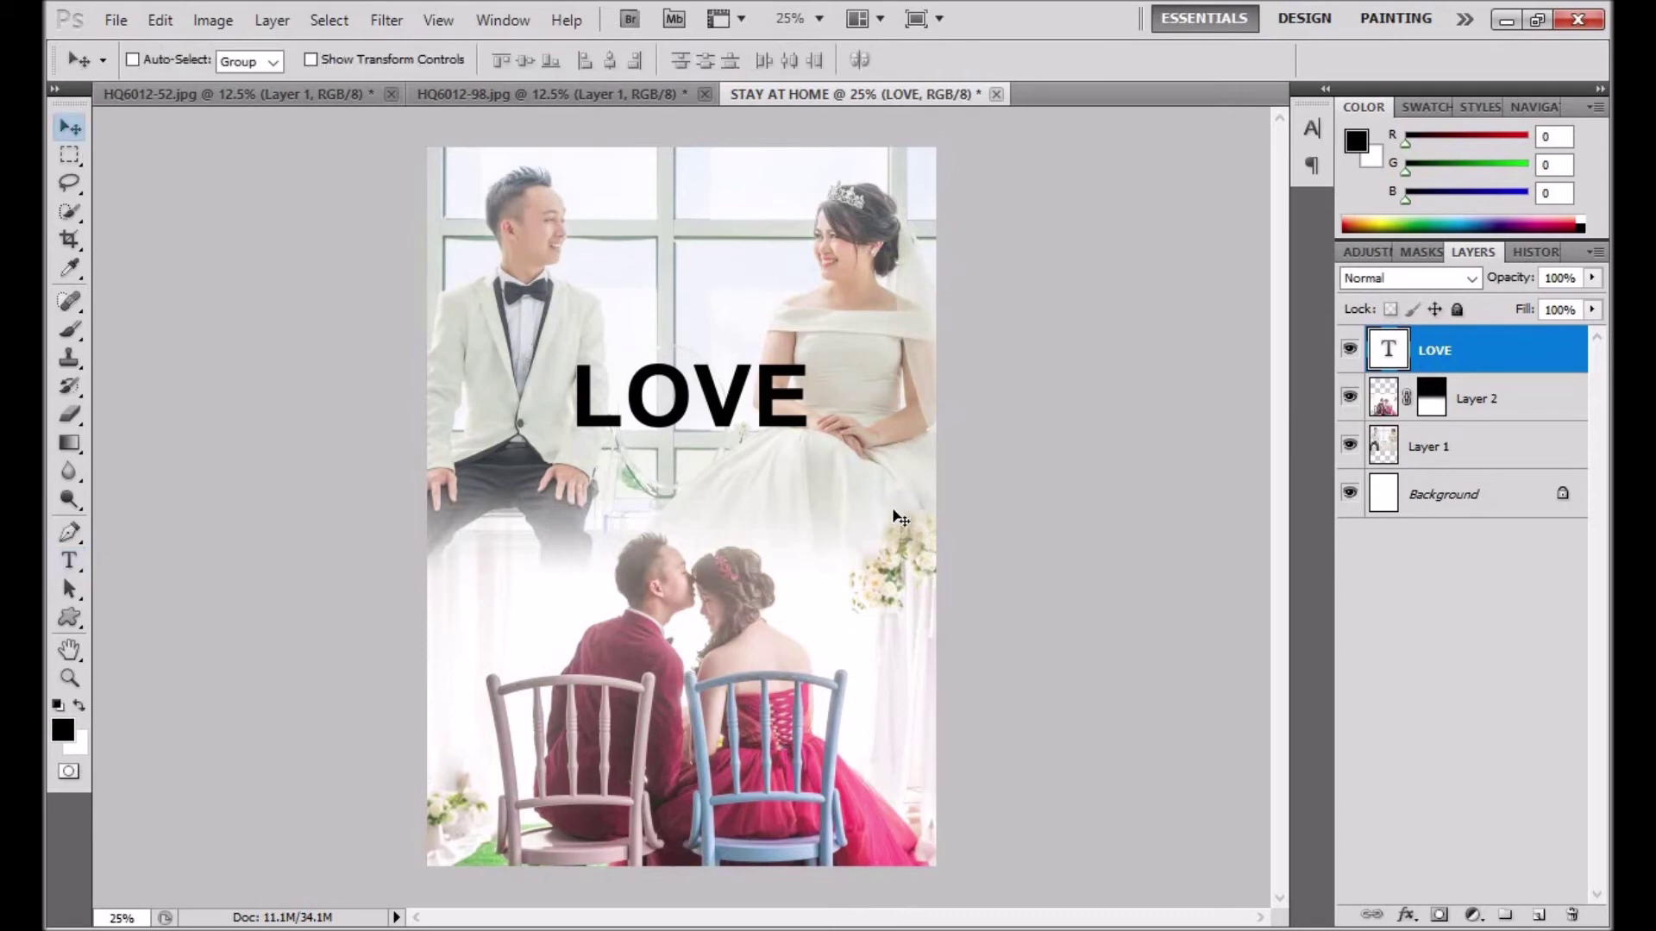
drag(723, 398, 703, 407)
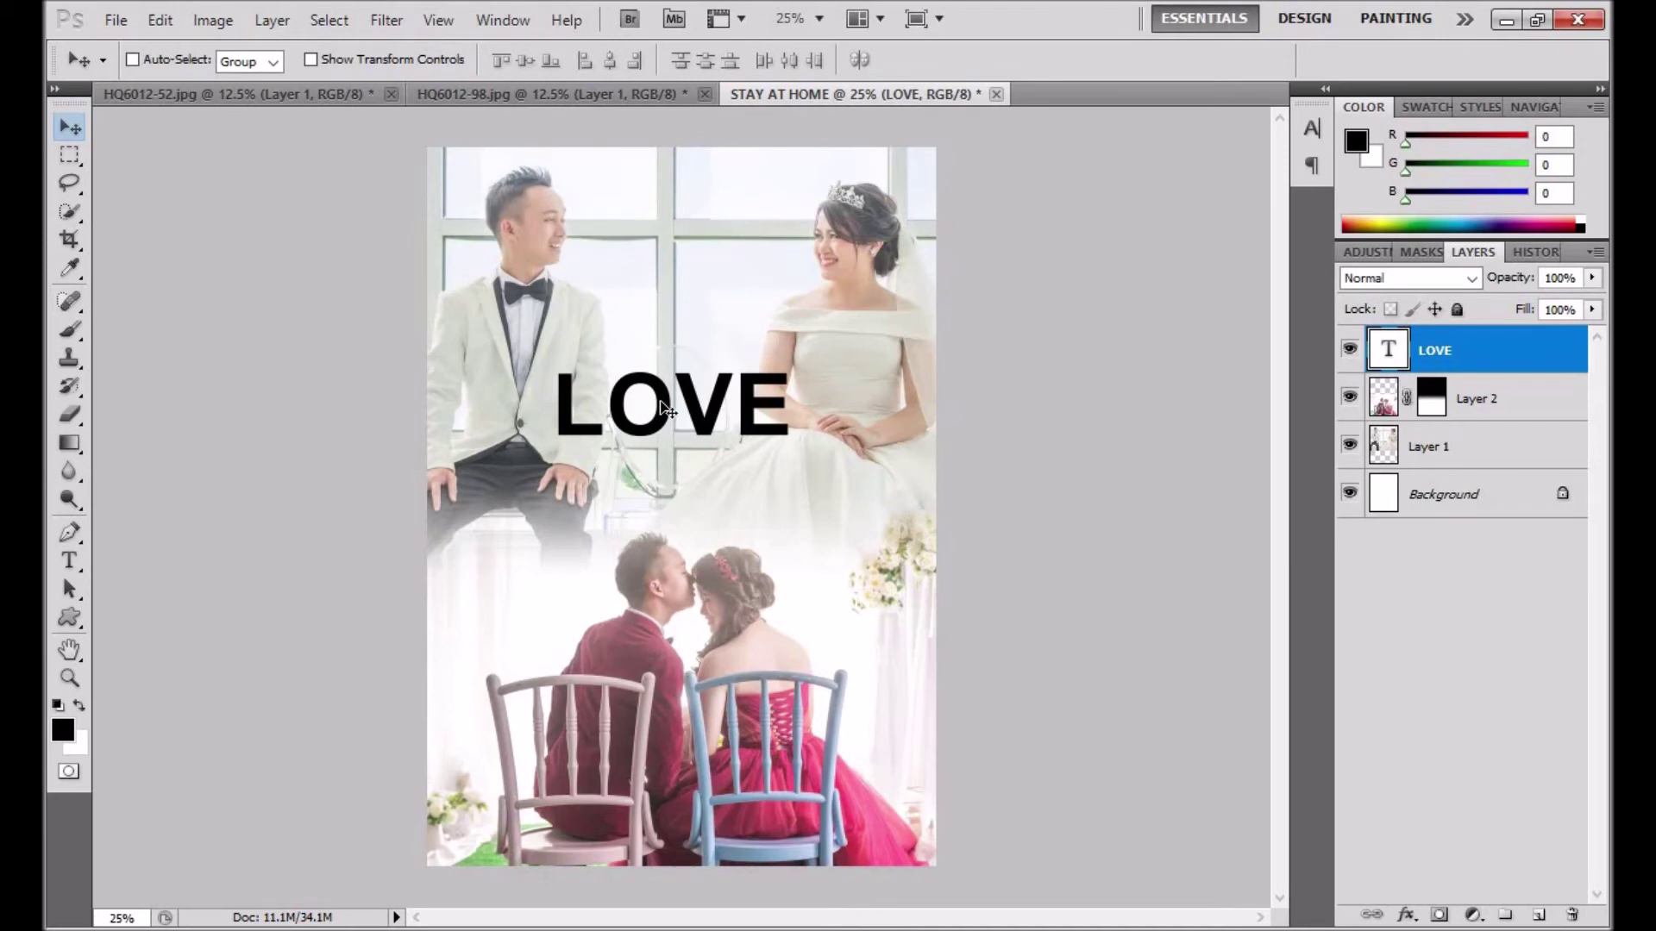
Enable a Gradient Overlay on the LOVE layer through its Blending Options
right_click(1473, 356)
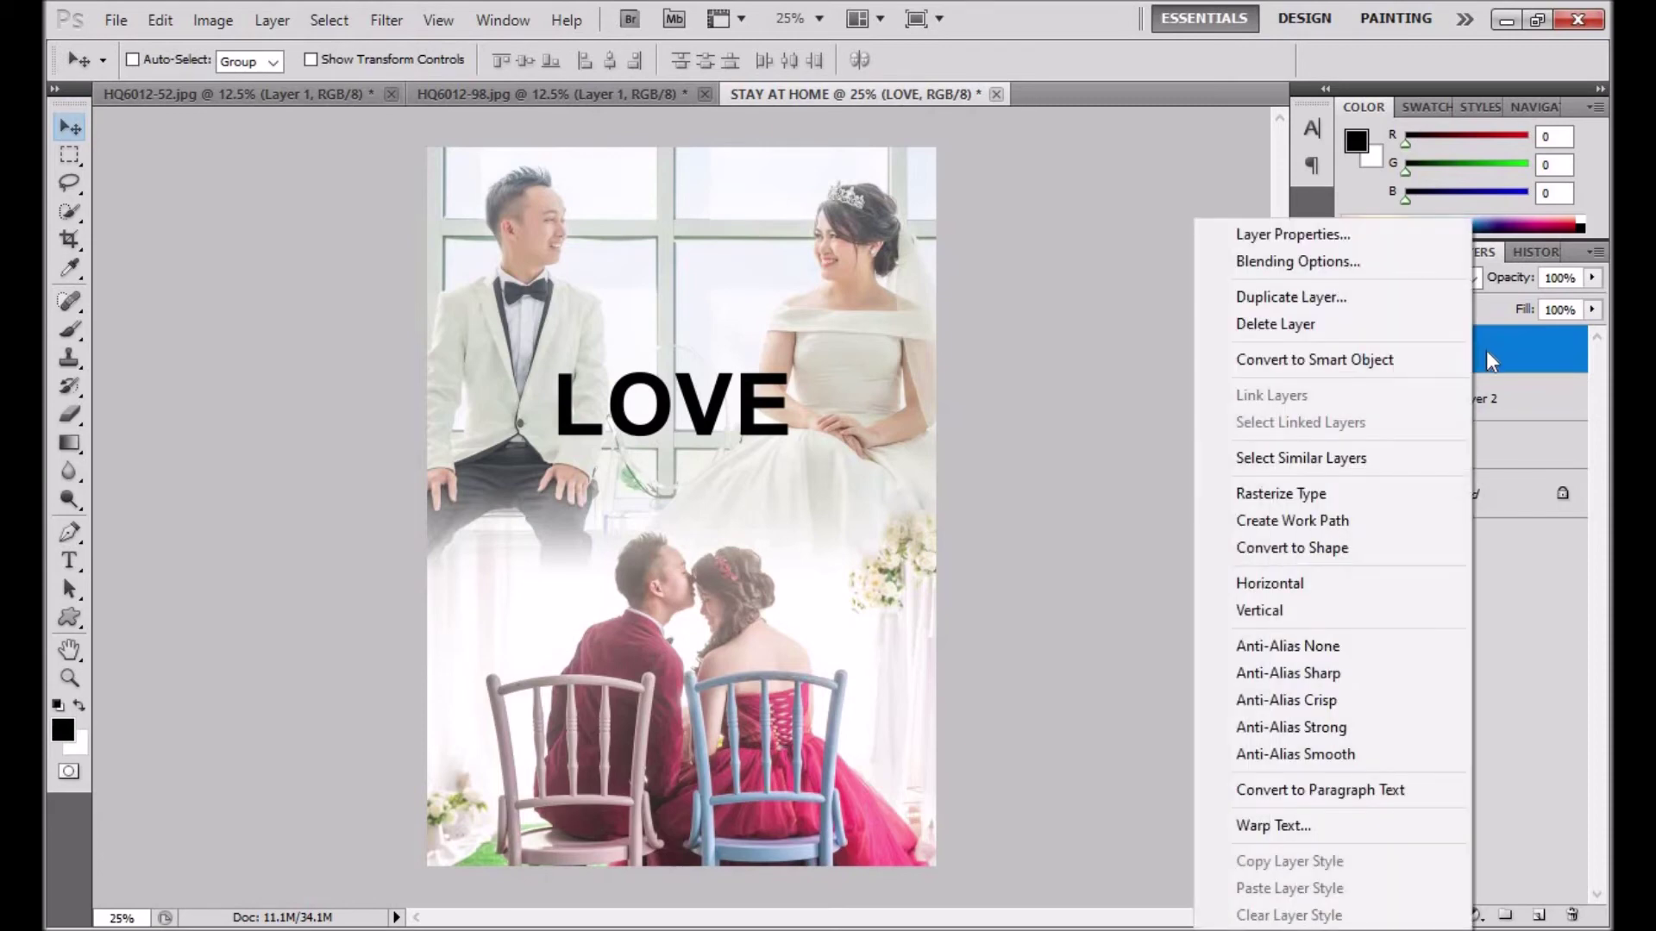
click(1304, 264)
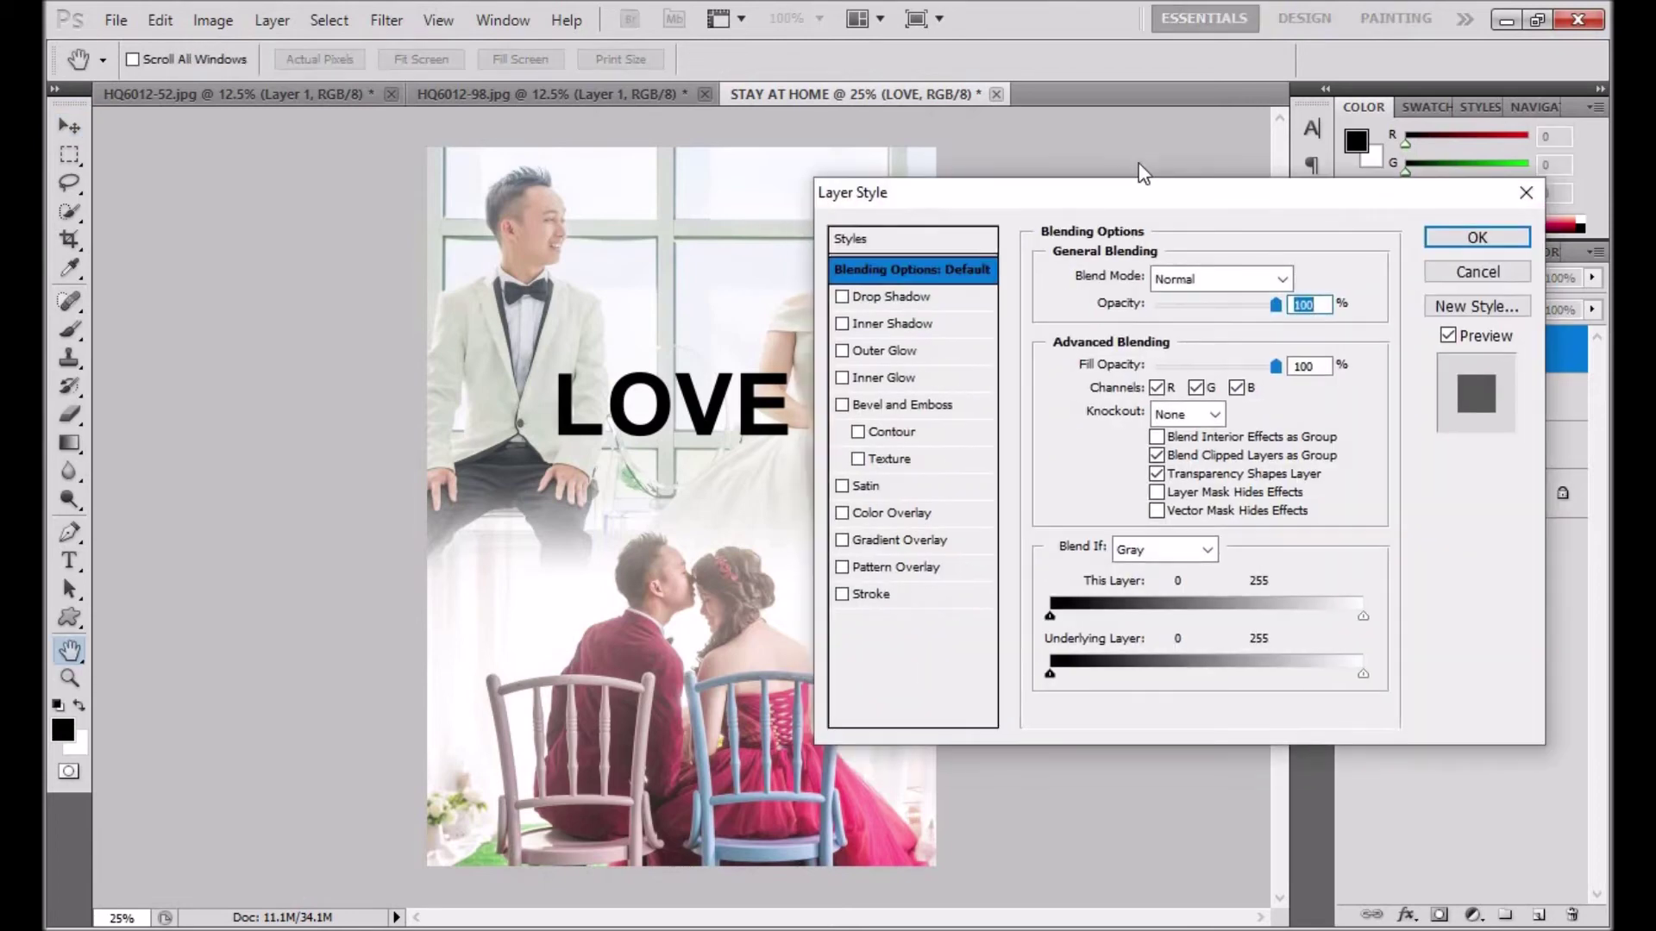
drag(1112, 194, 1184, 119)
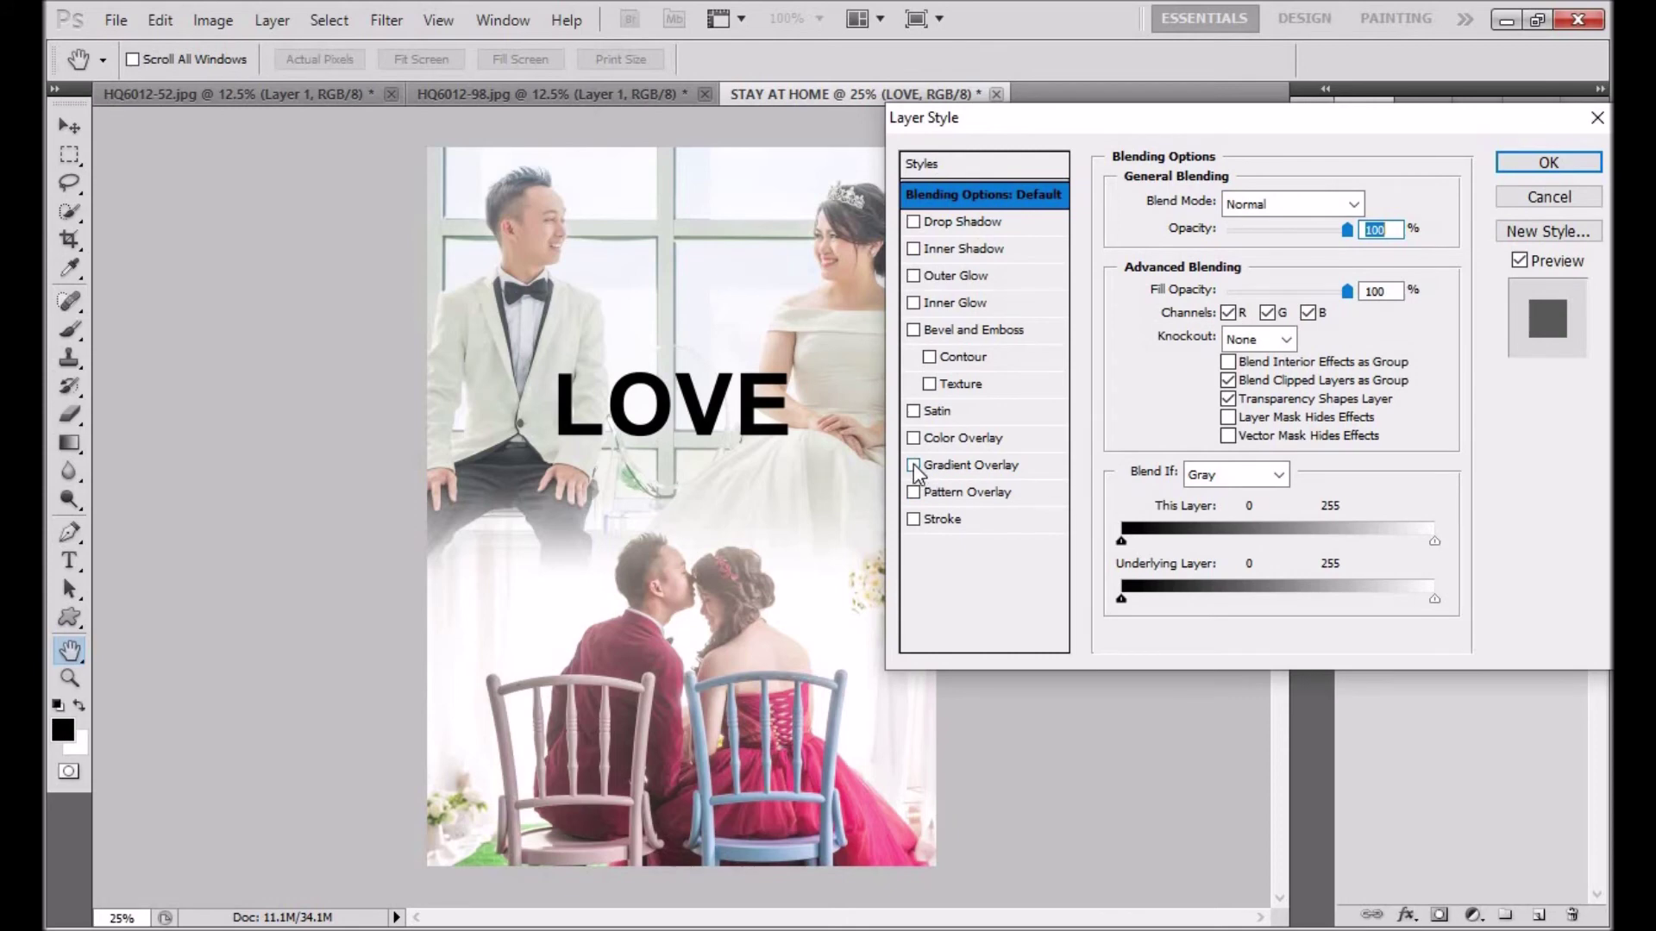
click(969, 465)
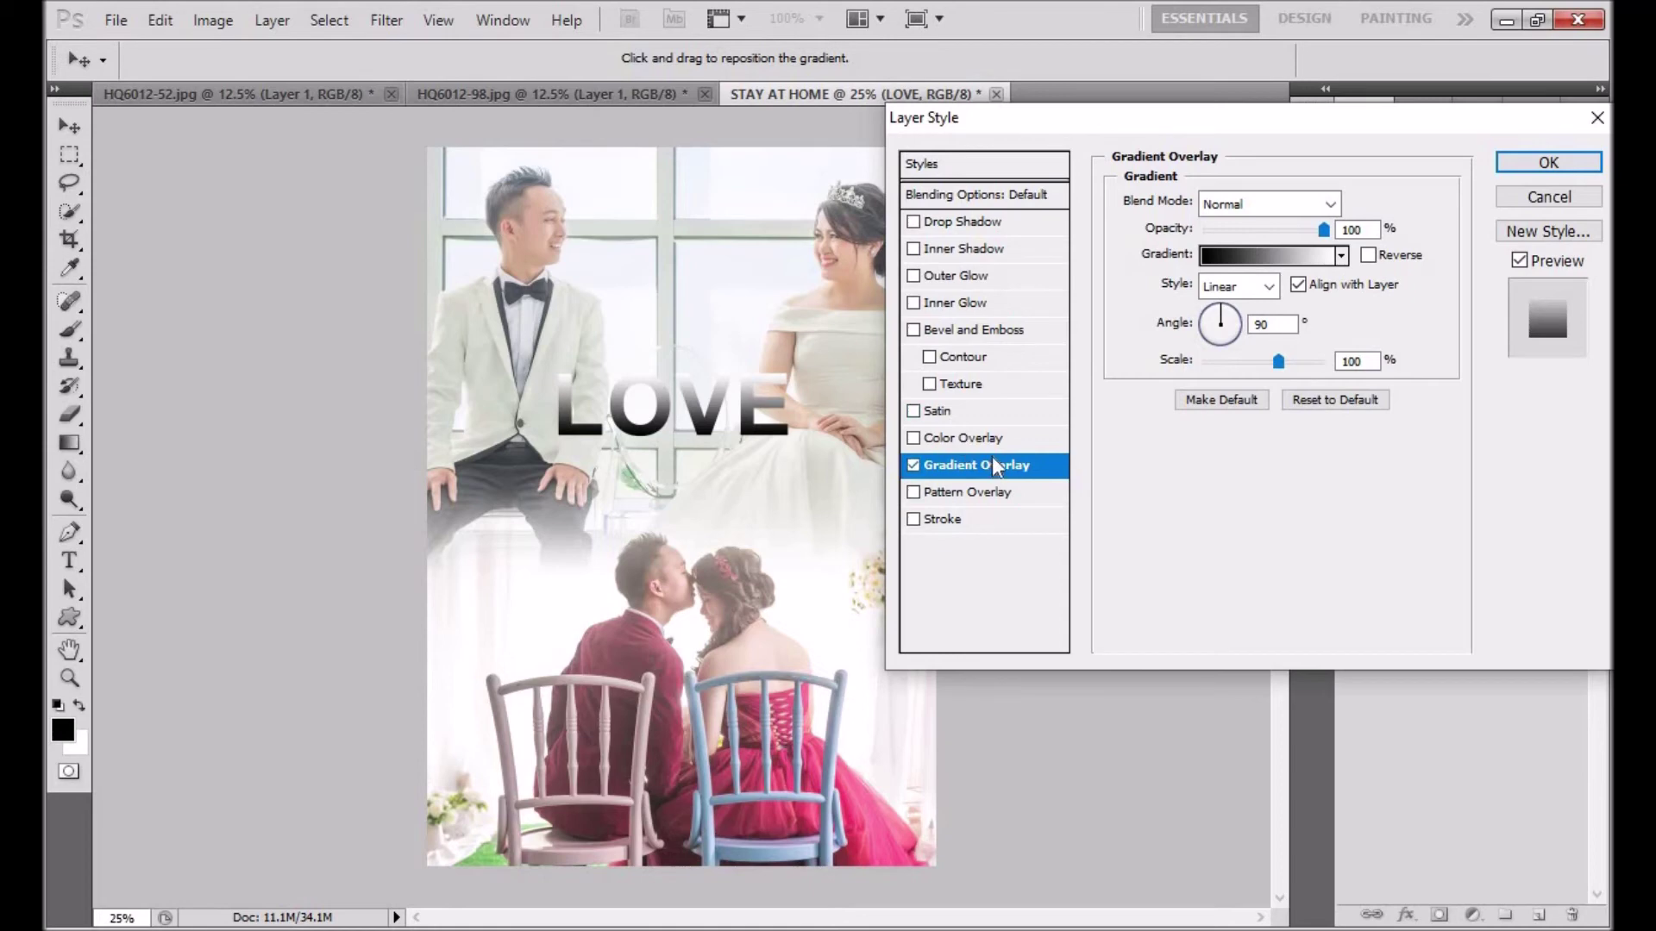
click(1238, 255)
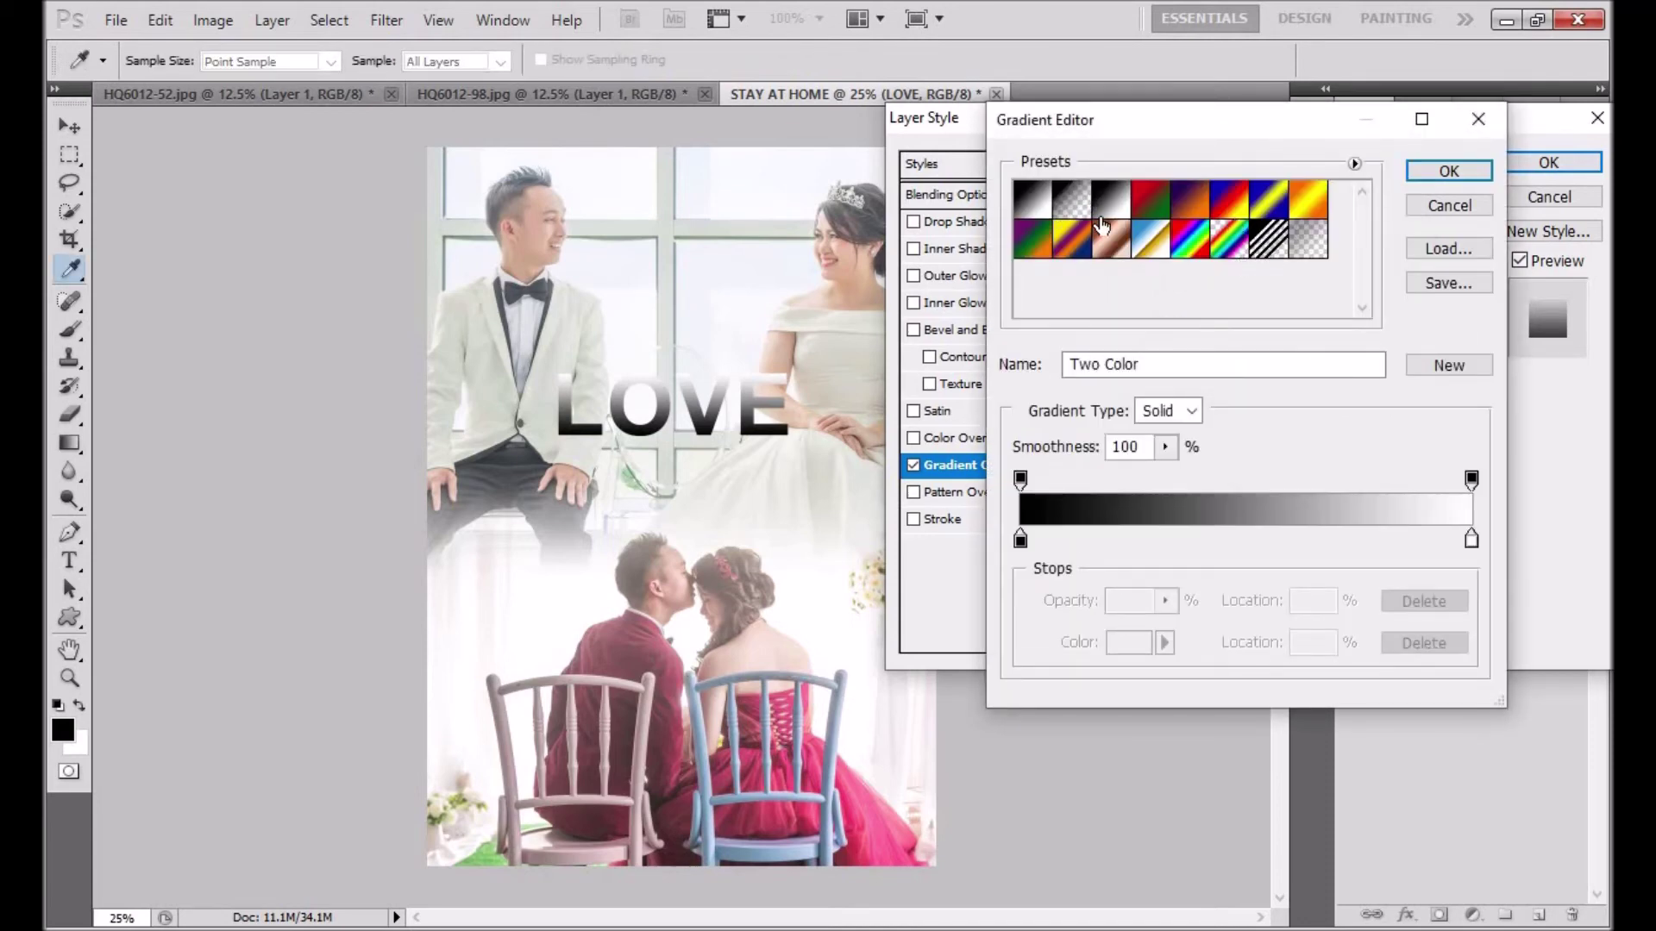
Make the overlay gradient run from pinkish red ff0033 to white and apply it
click(1021, 541)
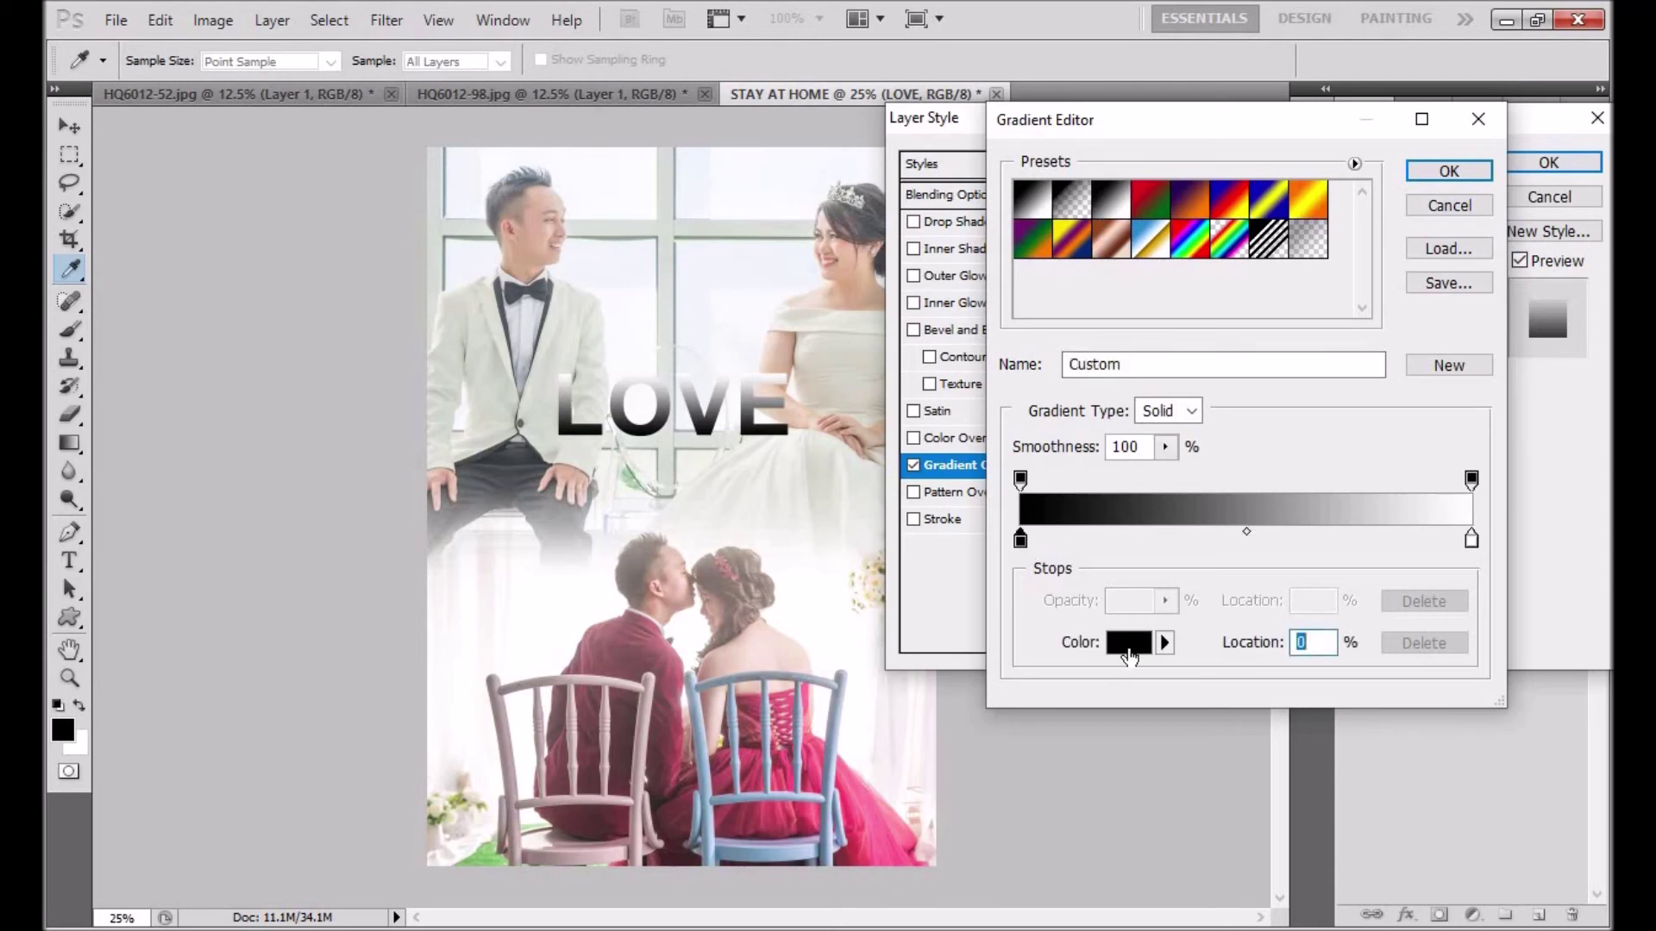
click(1128, 645)
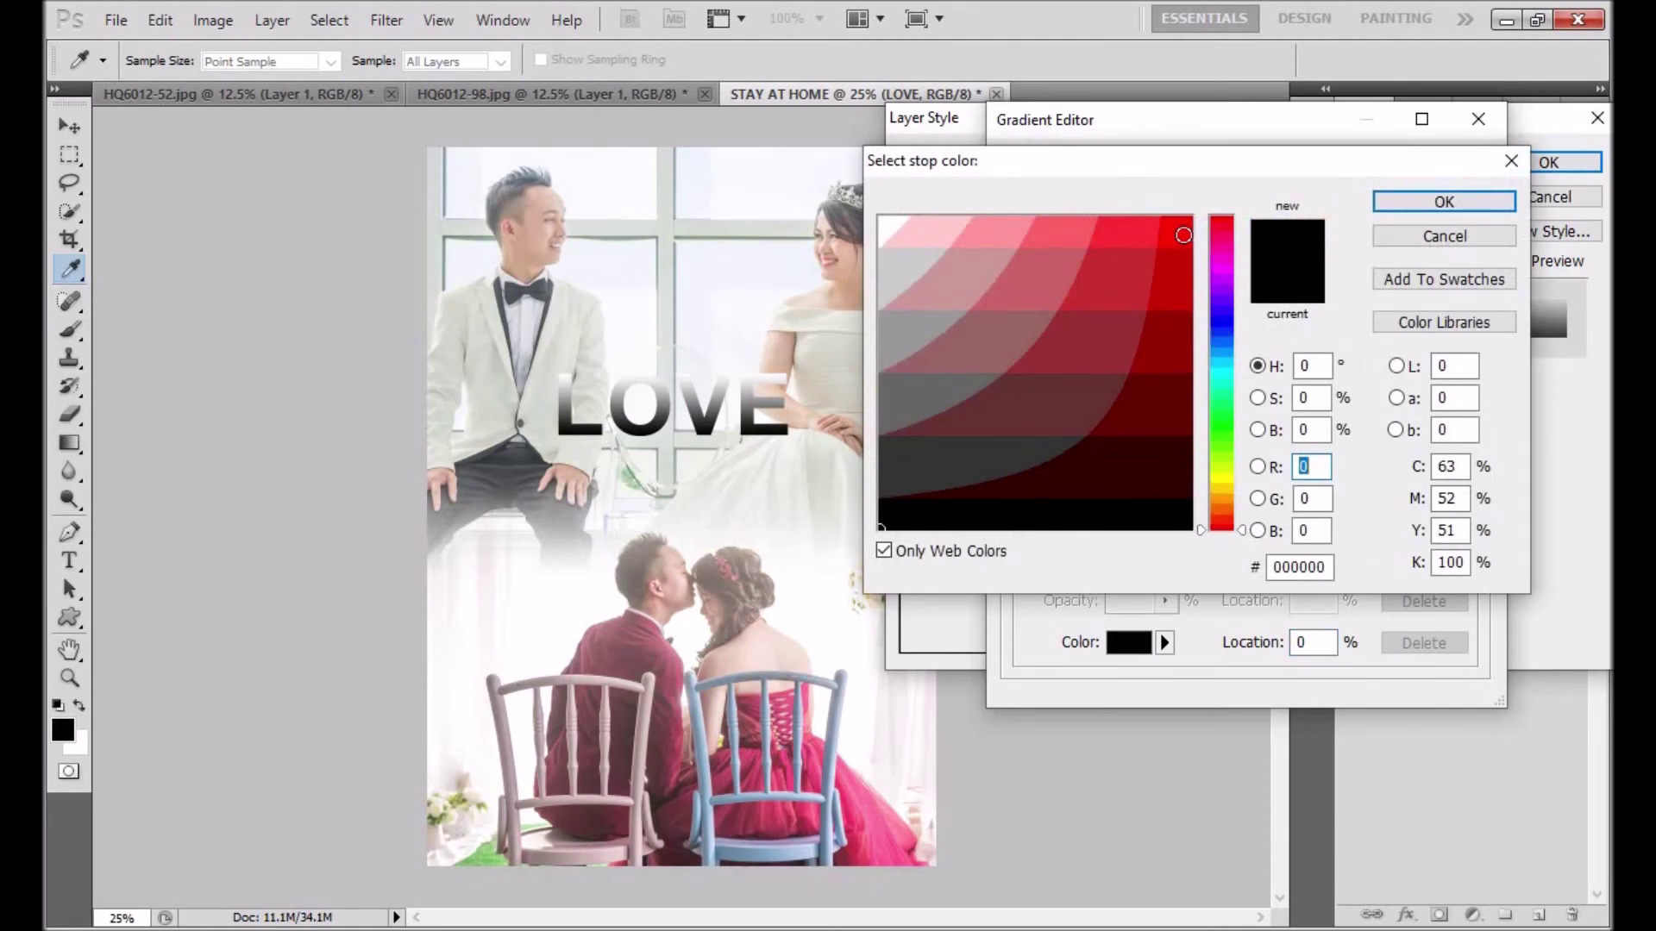
click(1181, 236)
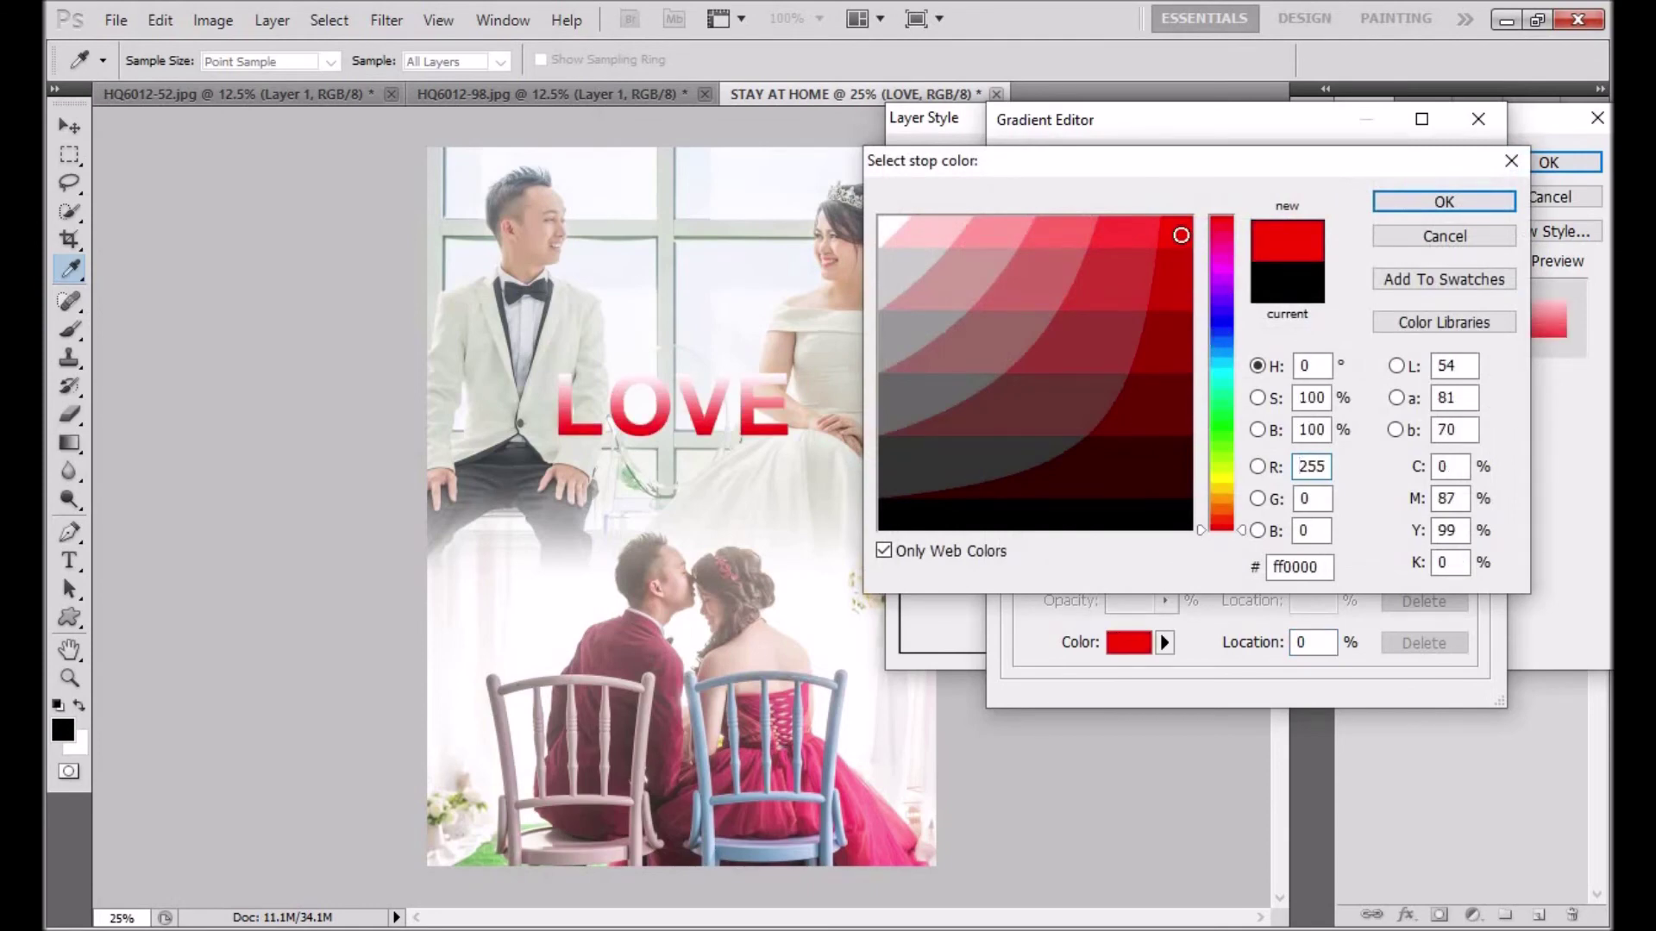
click(1226, 265)
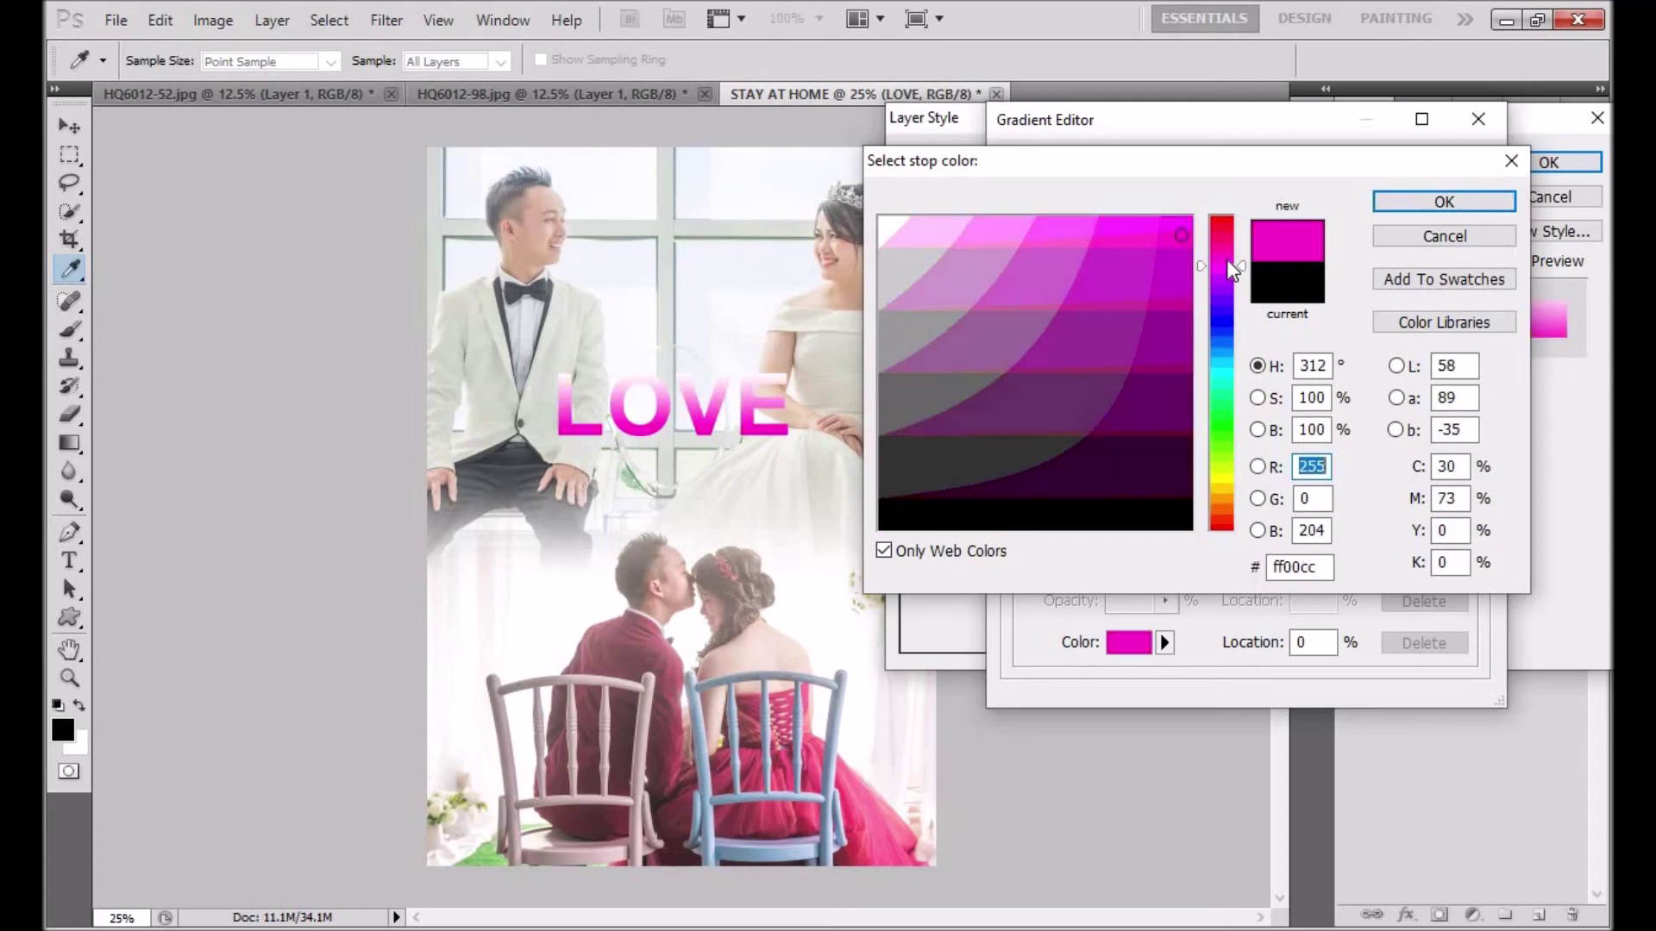
click(1174, 228)
click(1138, 228)
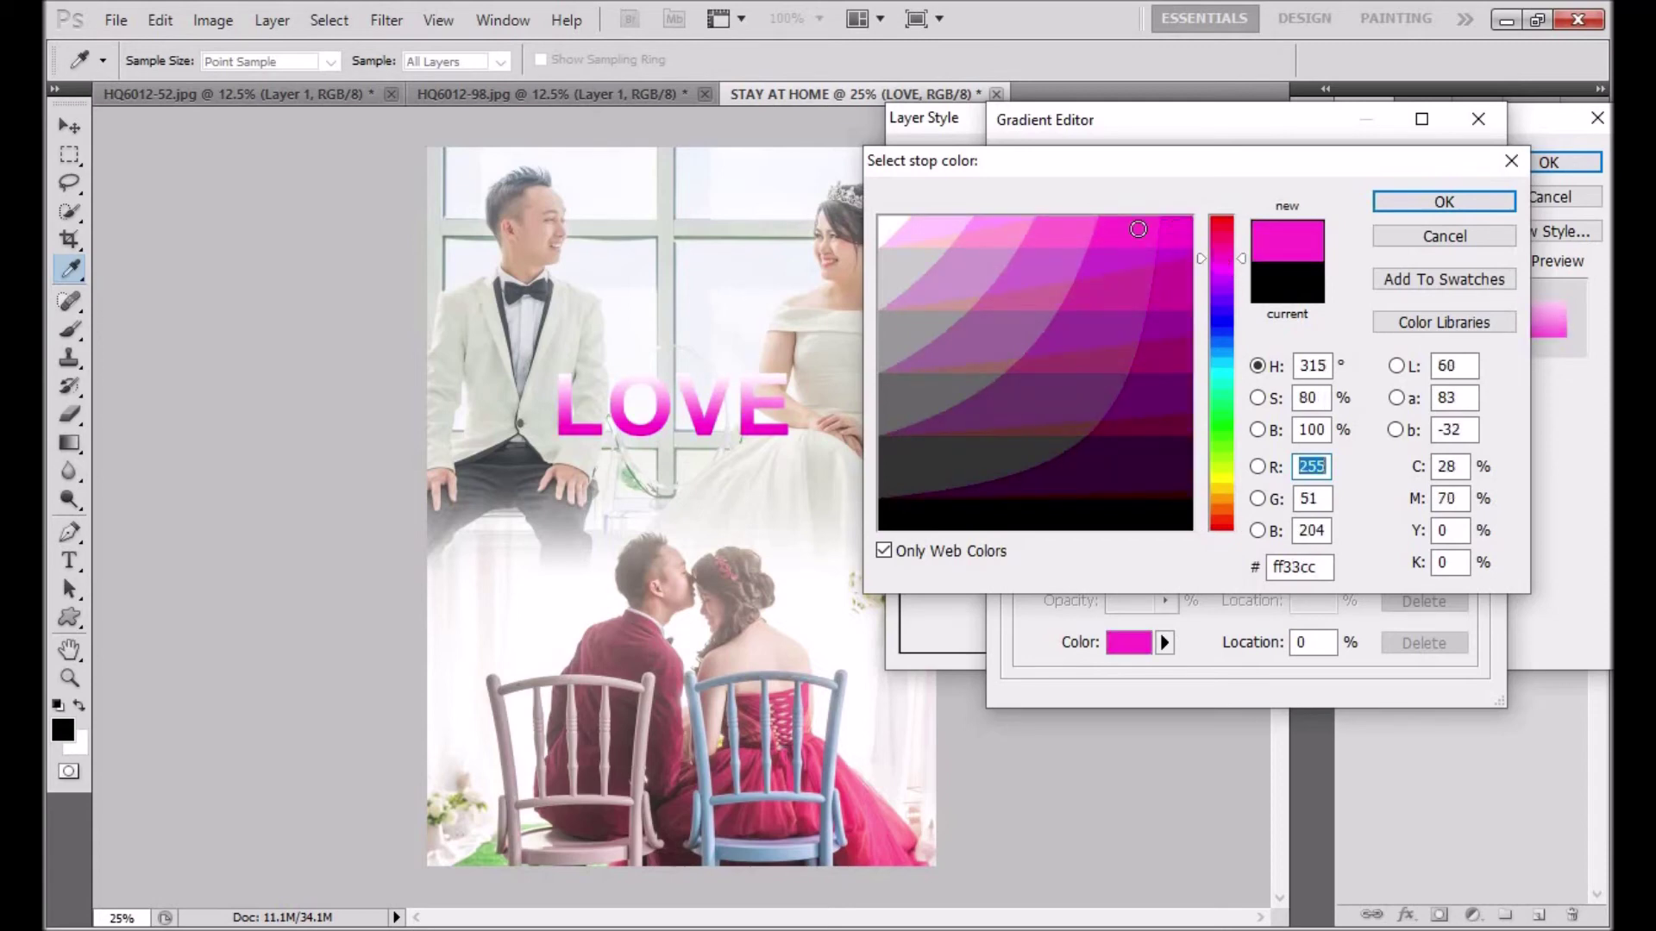
click(1220, 231)
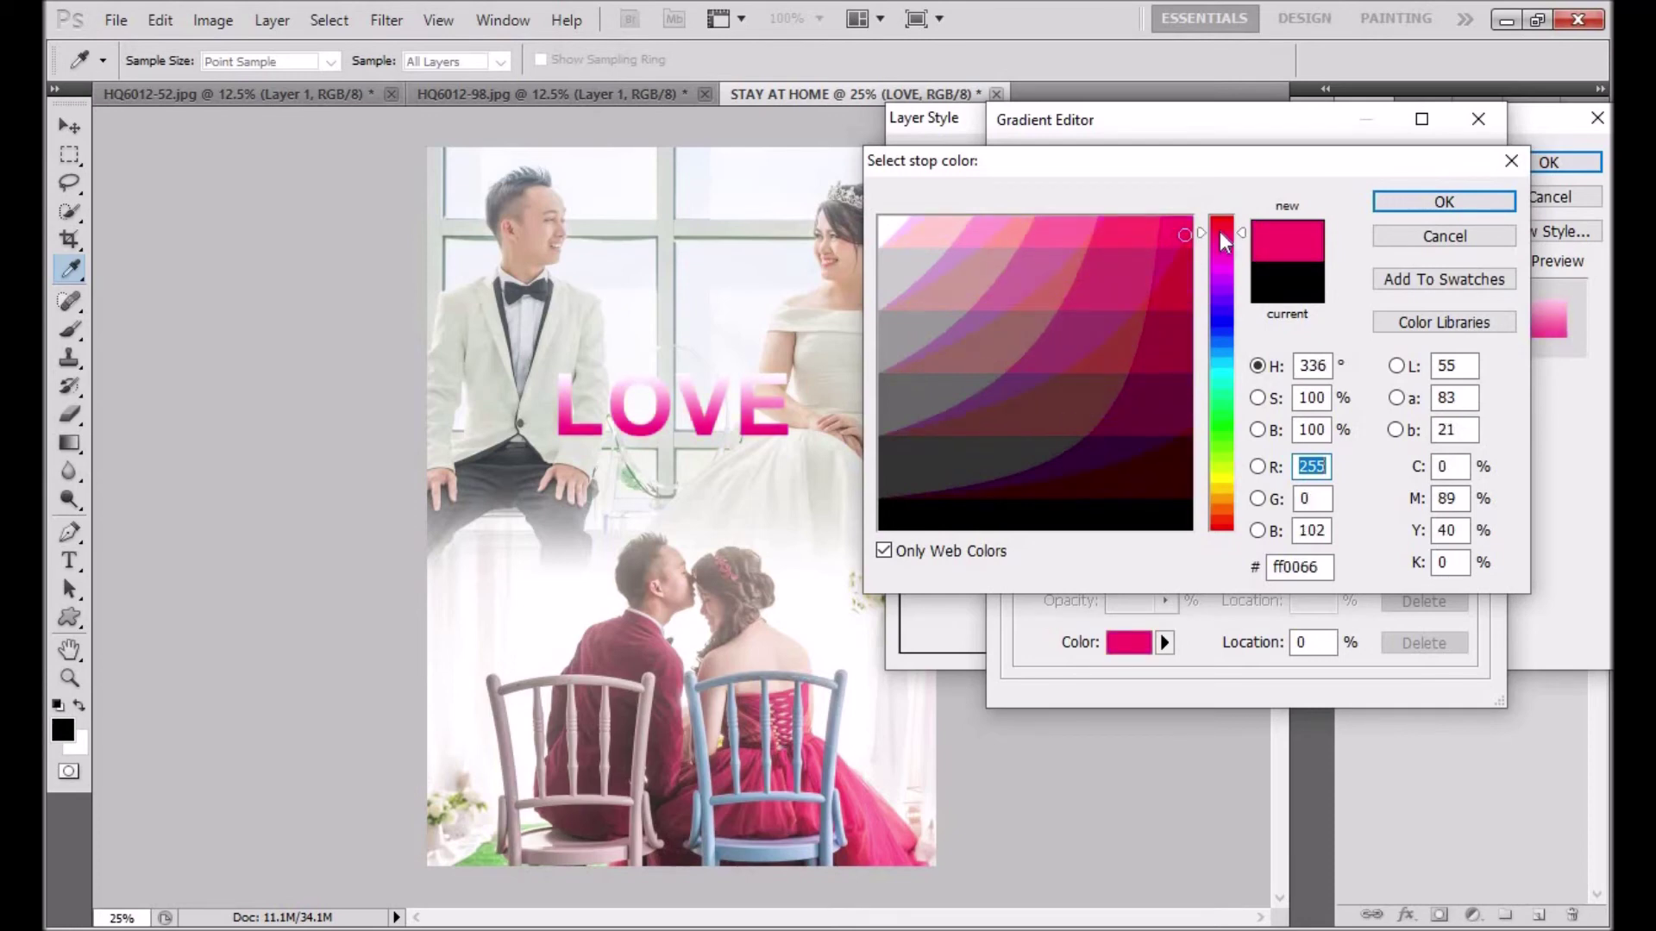
click(1220, 226)
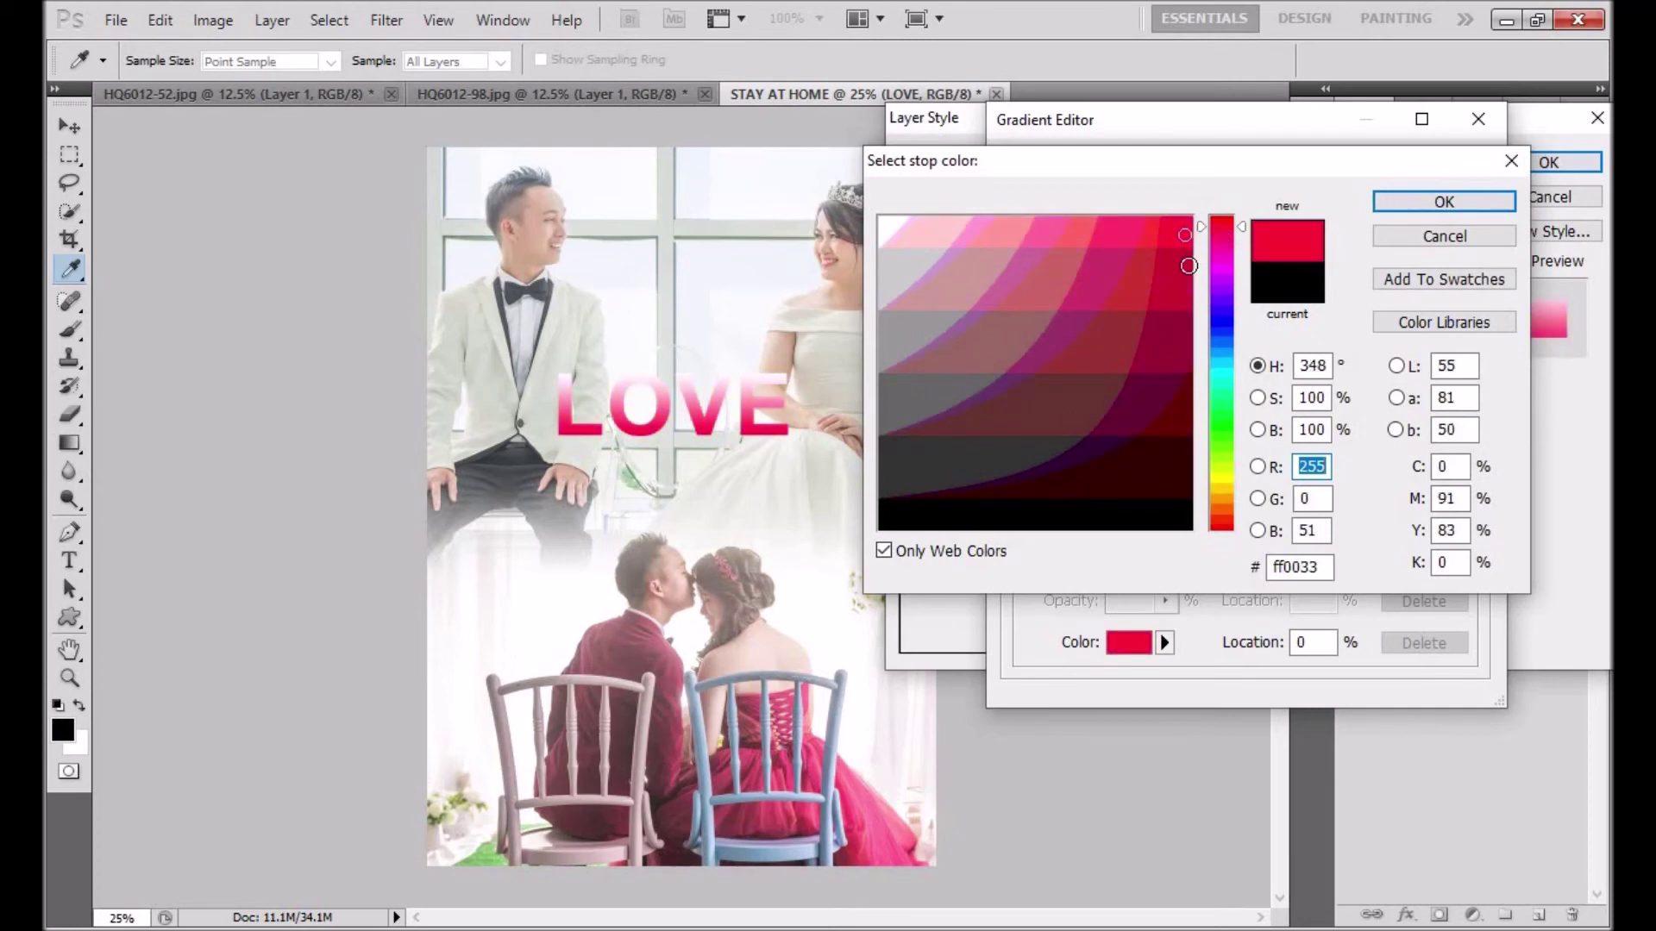
click(1444, 202)
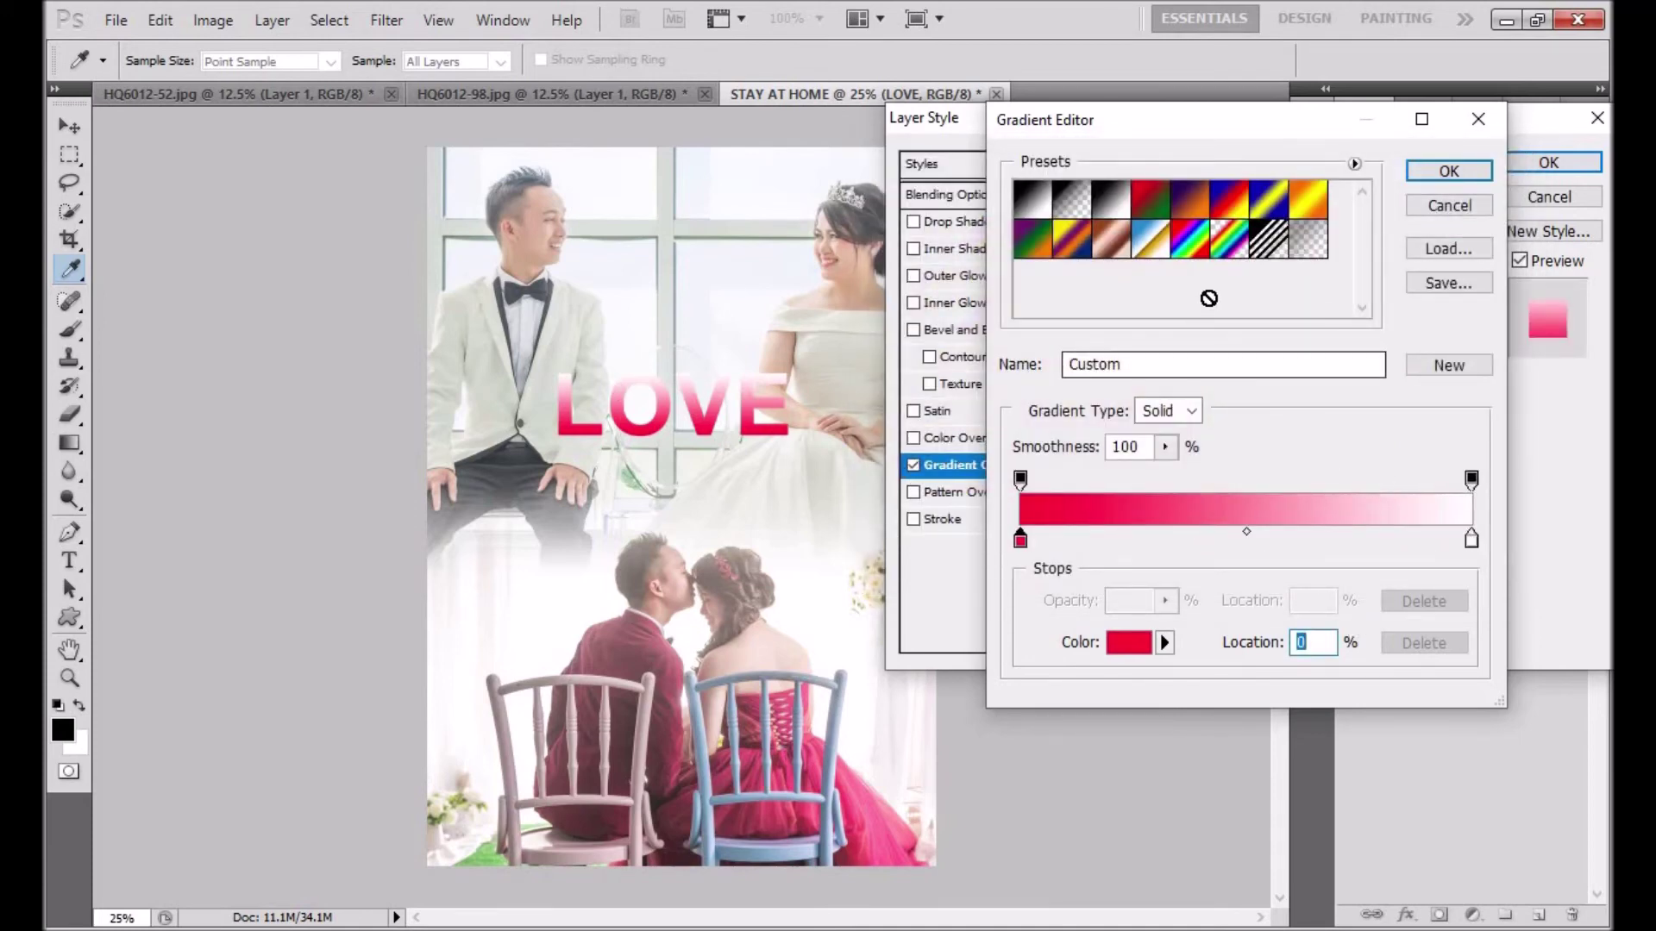
click(1428, 171)
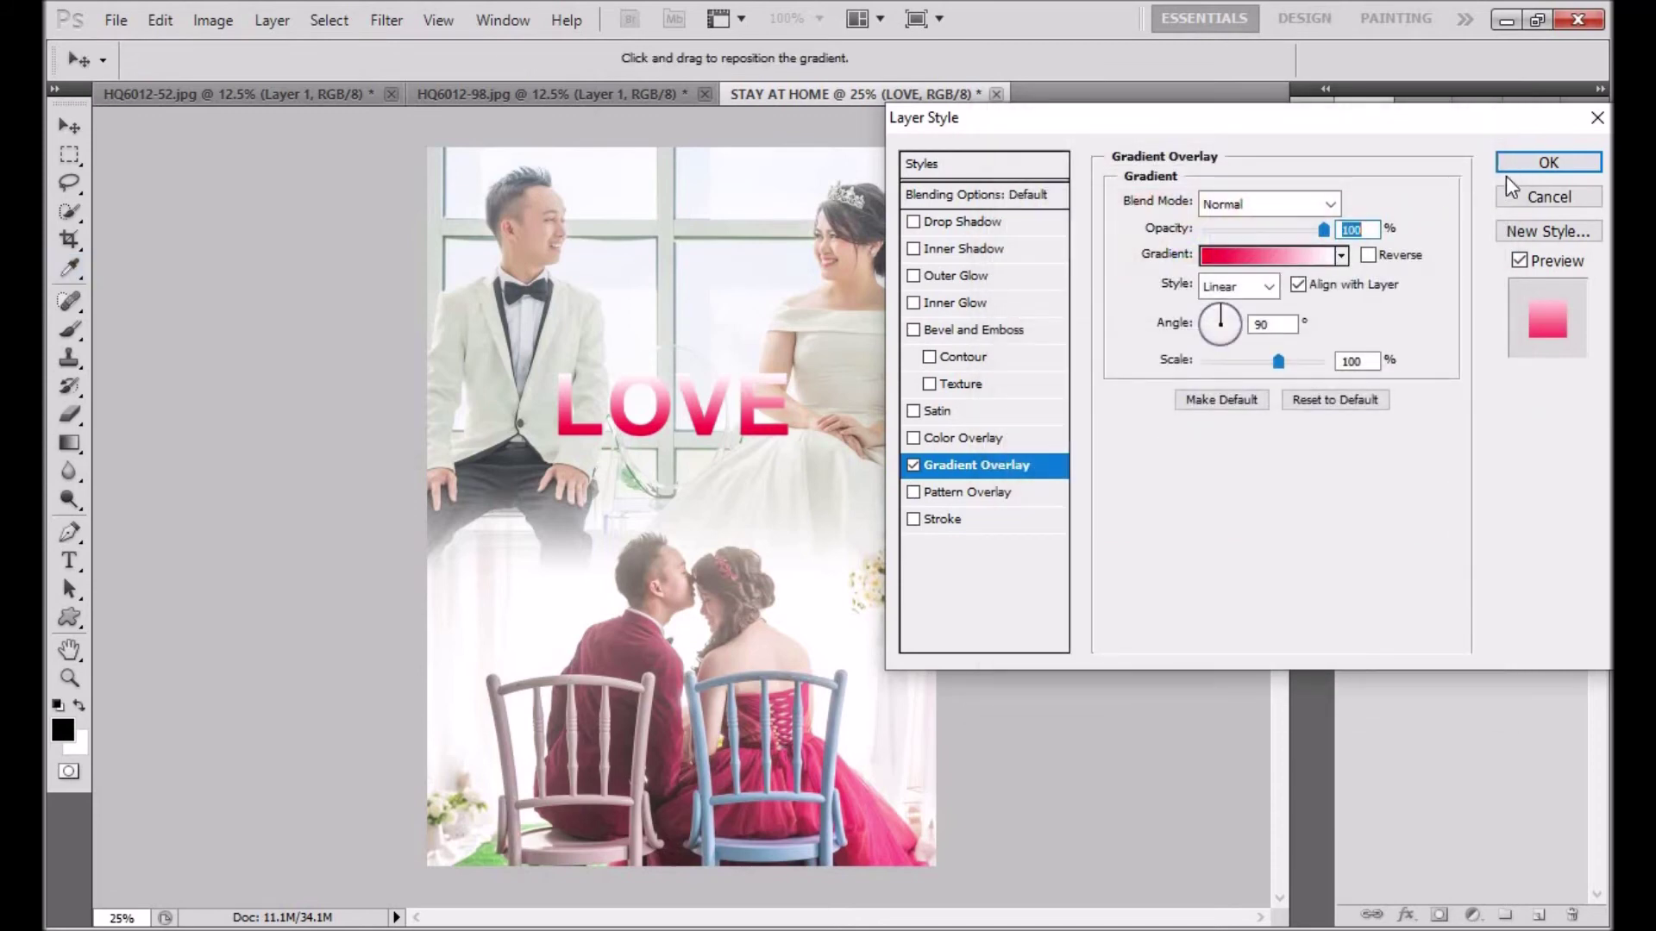
click(1543, 164)
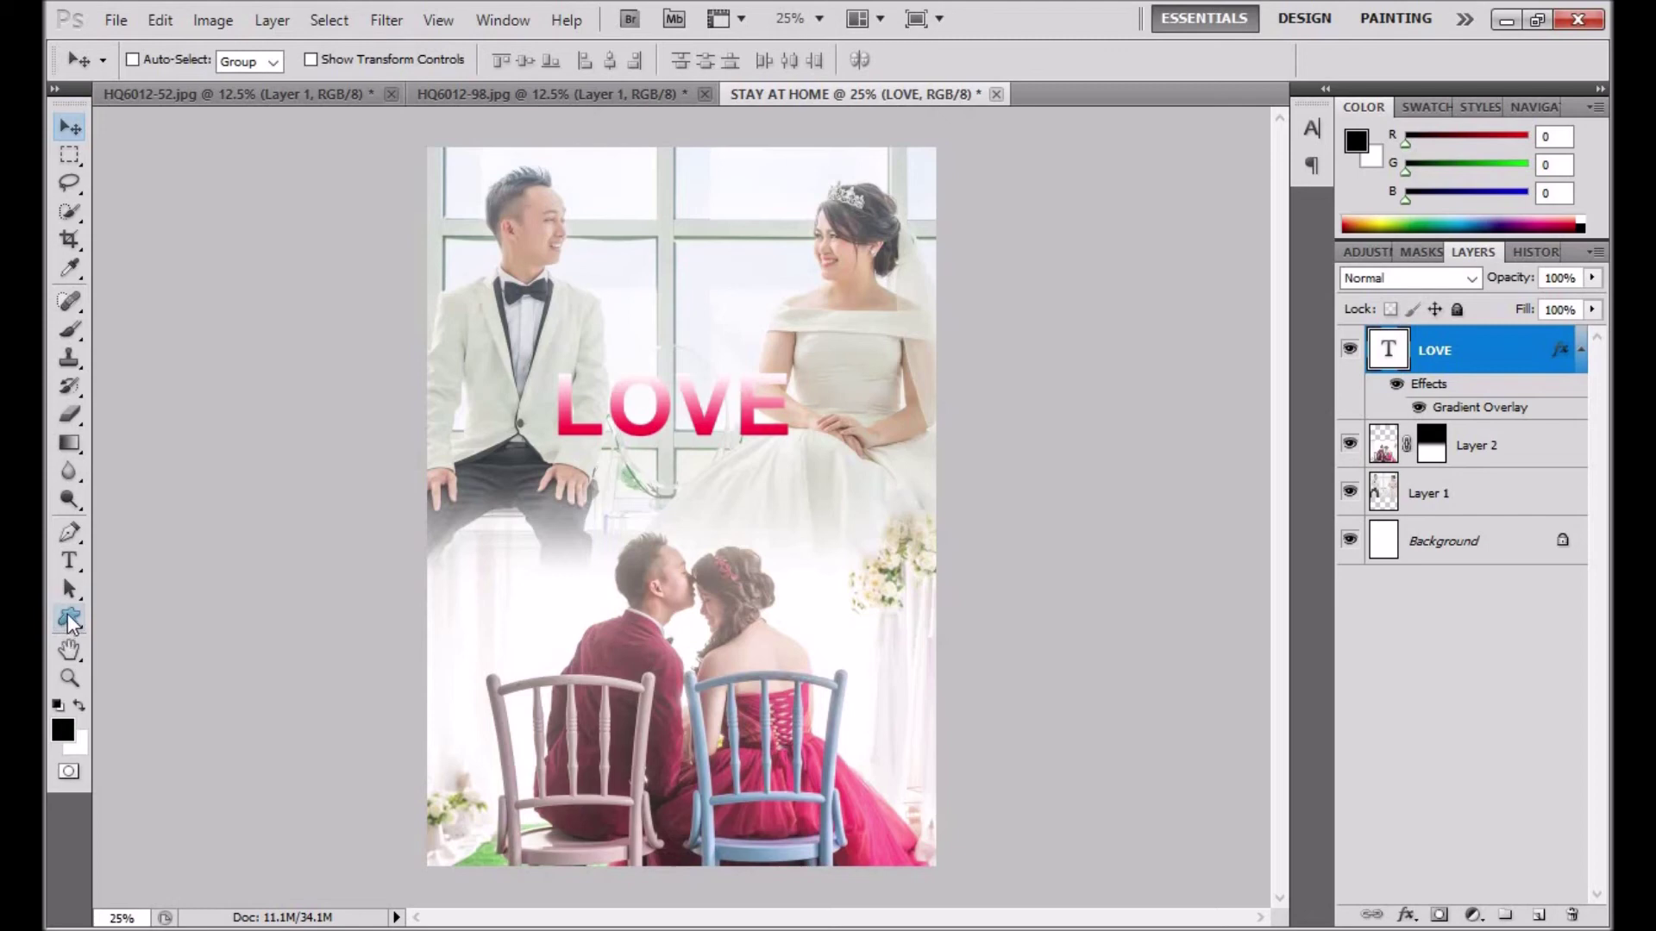
Draw a black custom heart shape from its centre above LOVE, between the couple
click(69, 616)
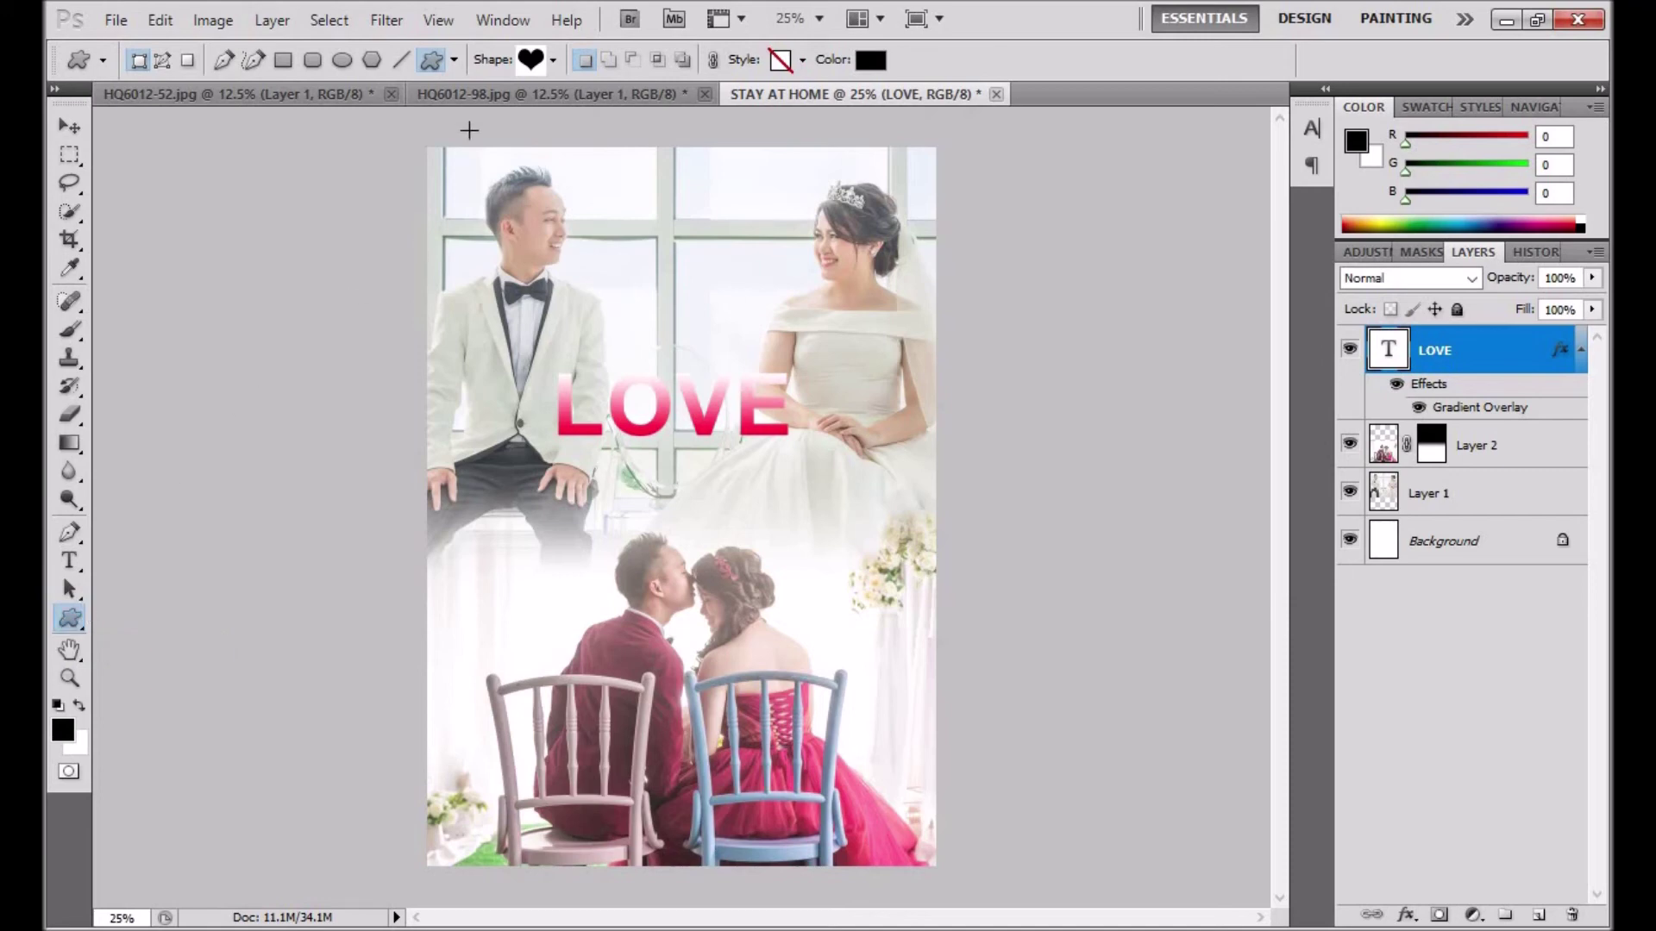
click(555, 60)
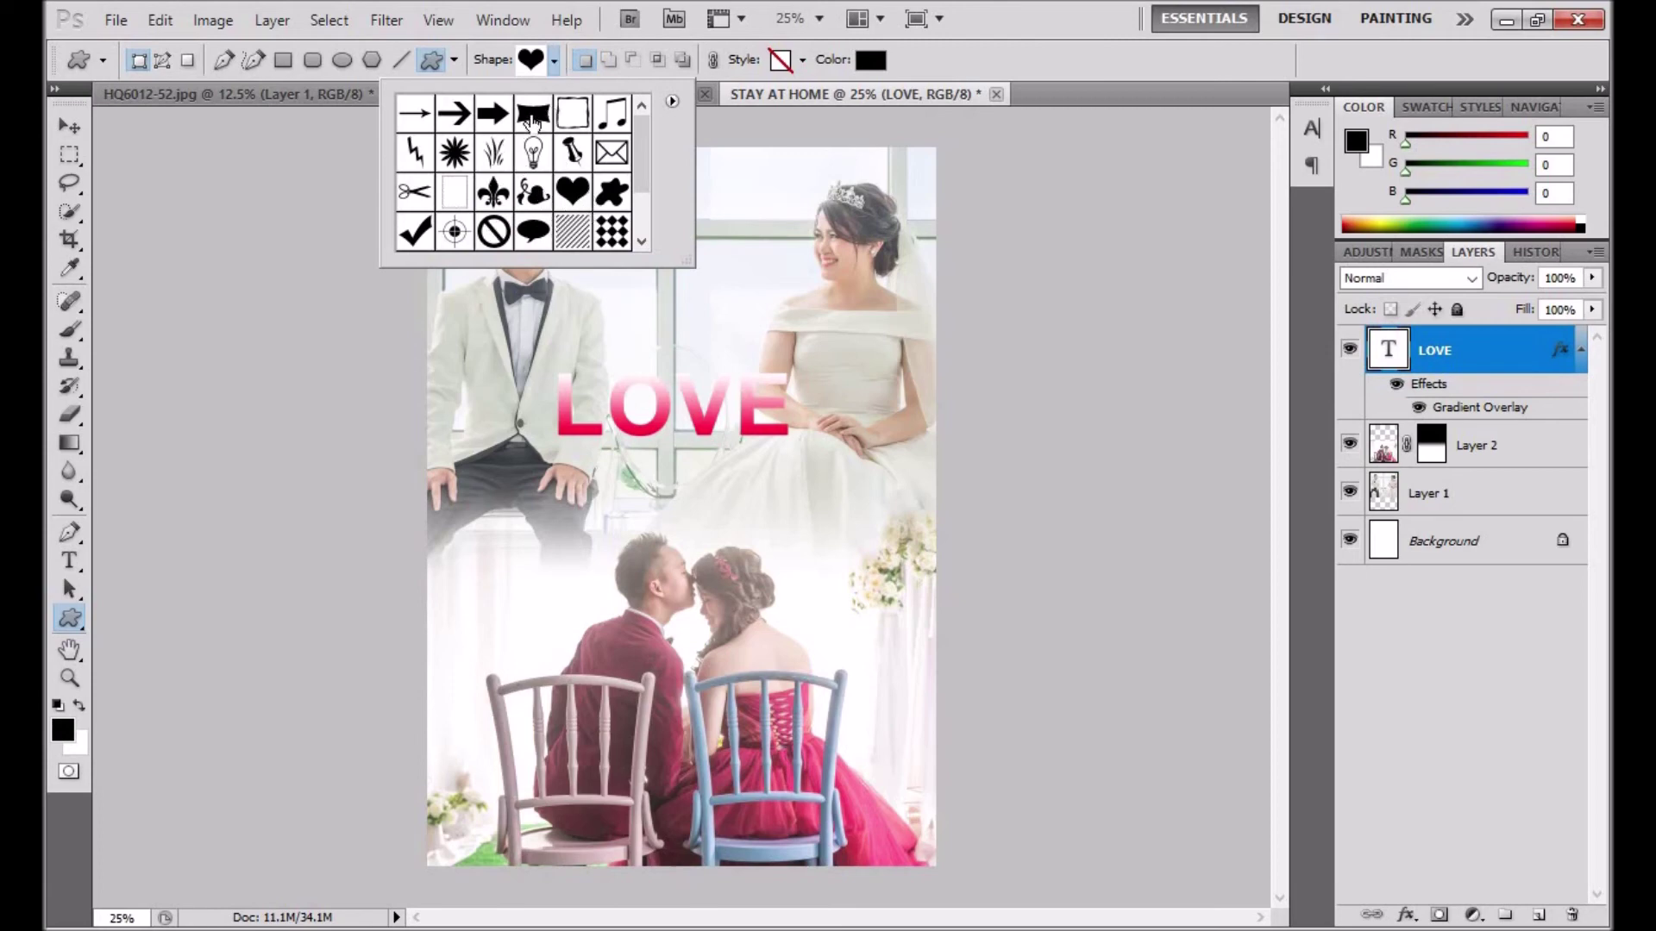
click(555, 60)
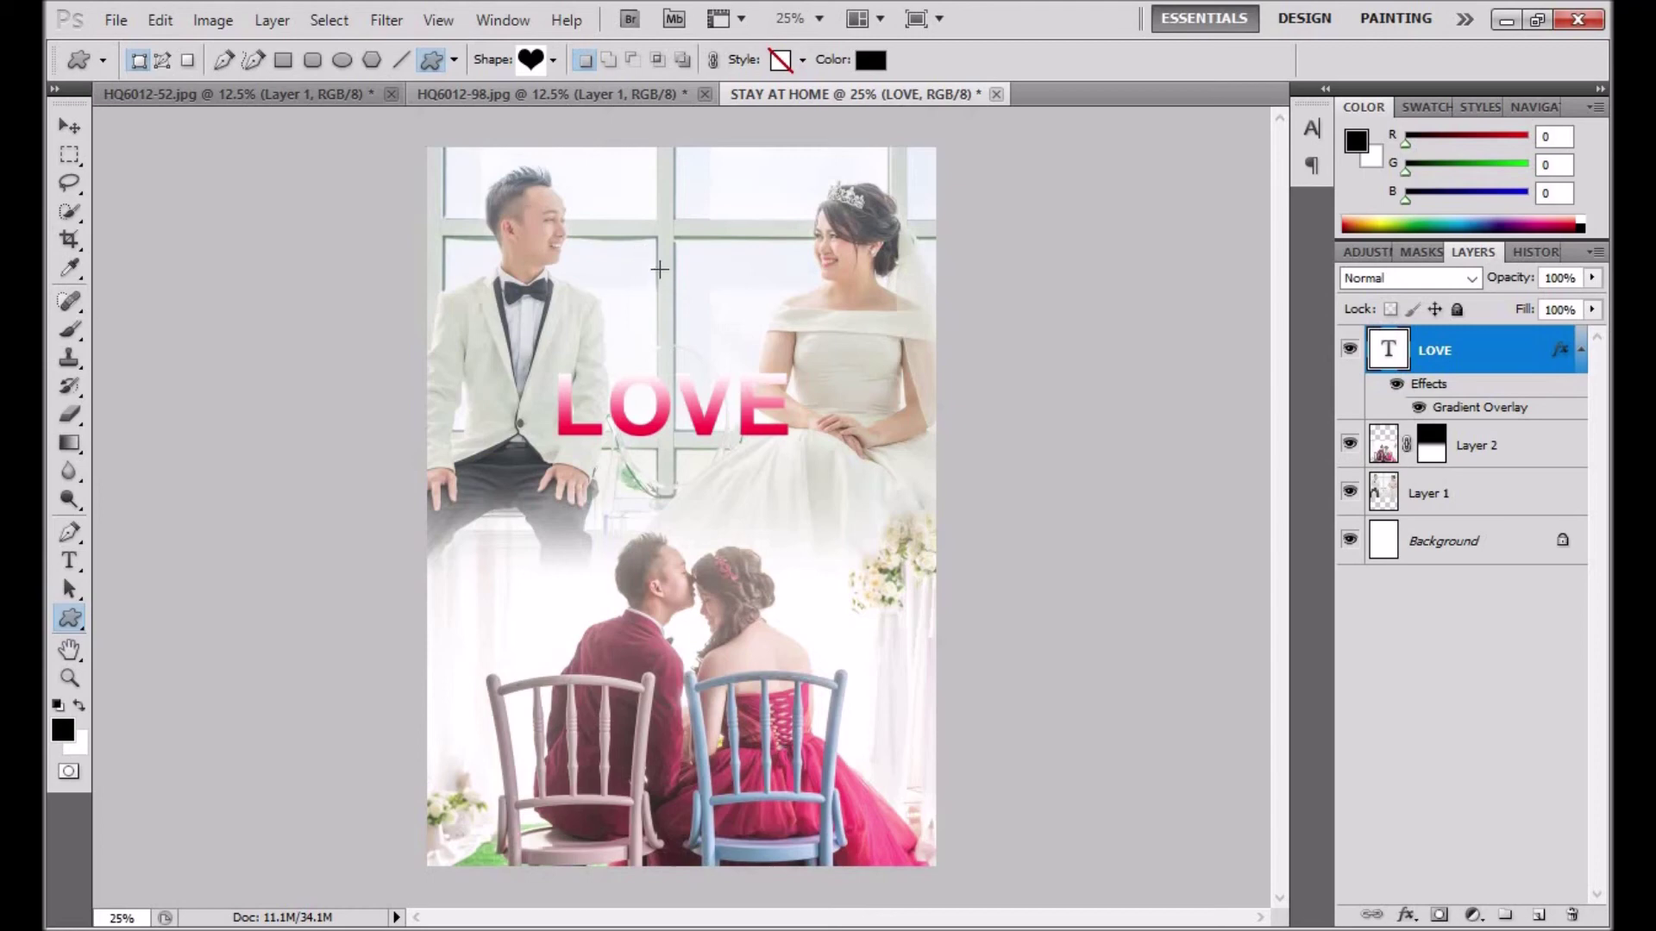
drag(659, 269, 710, 316)
key(alt)
key(alt)
key(alt)
drag(710, 315, 740, 384)
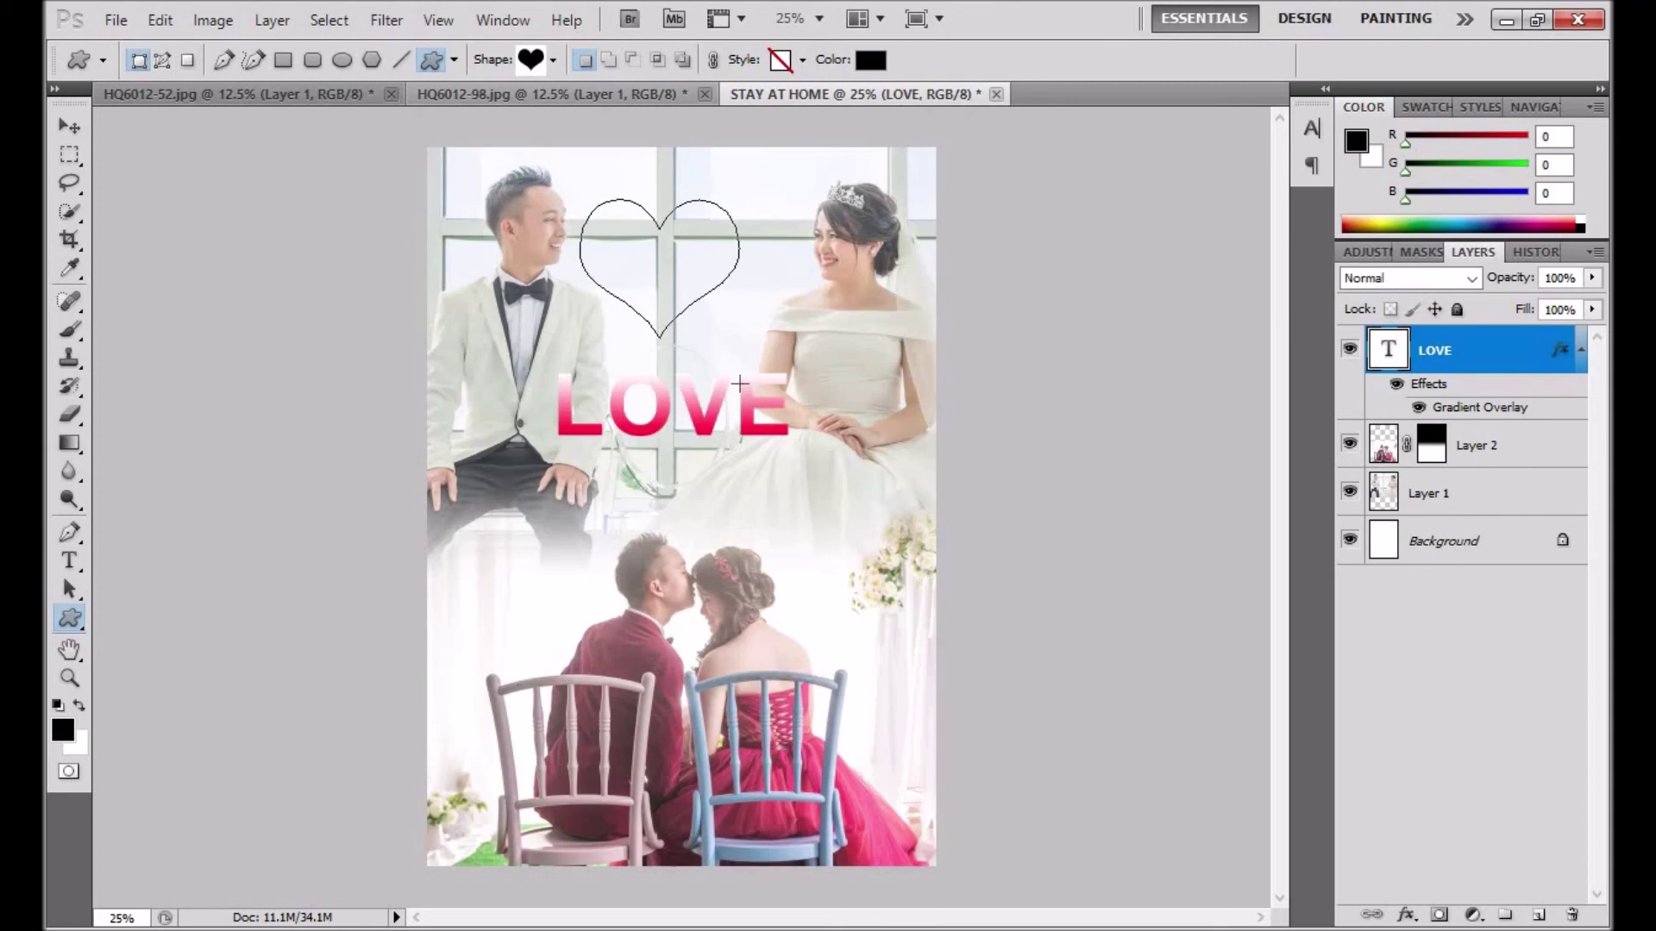
drag(740, 384, 743, 382)
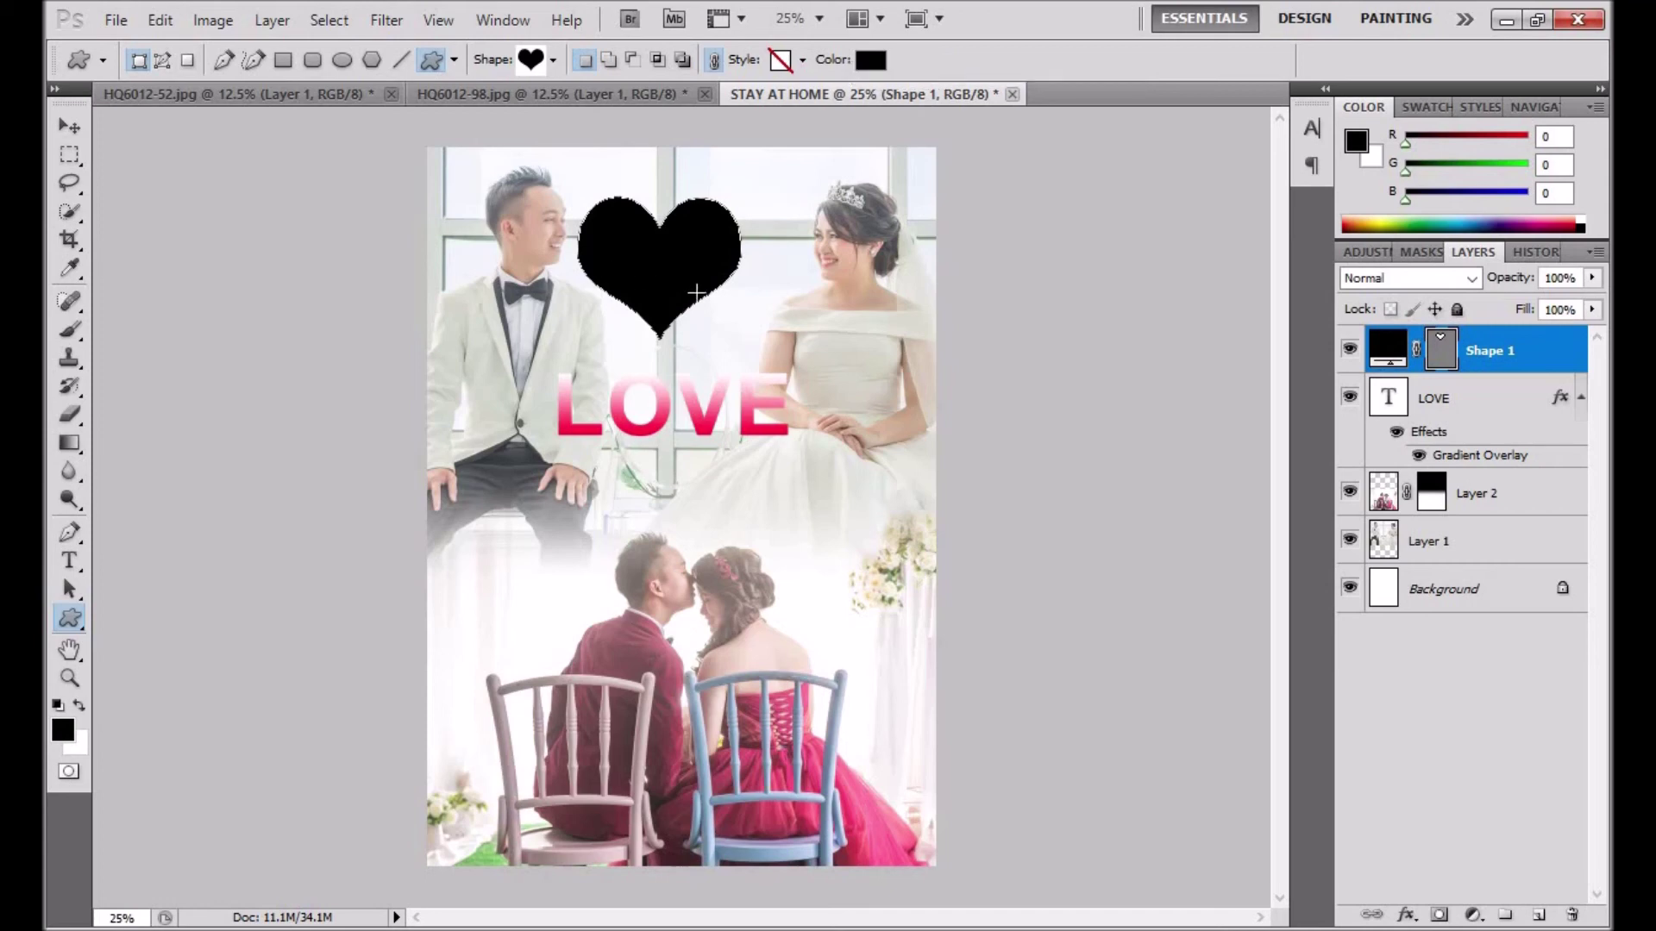
key(Return)
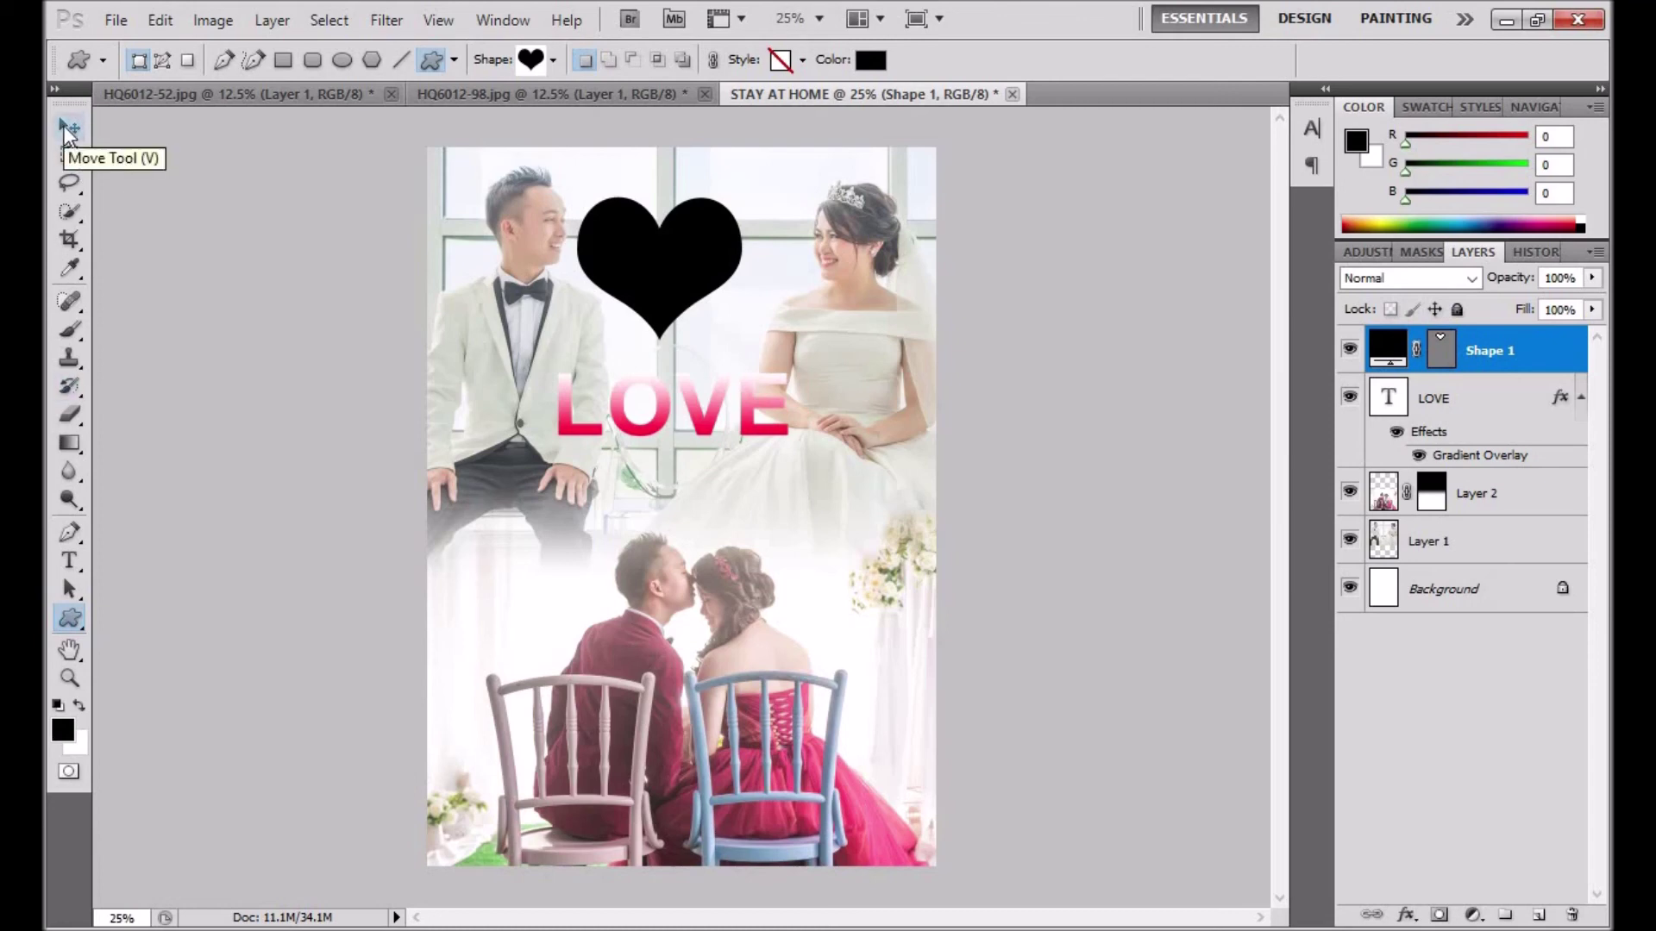
Nudge the Shape 1 heart slightly right so it is centred above LOVE
click(67, 128)
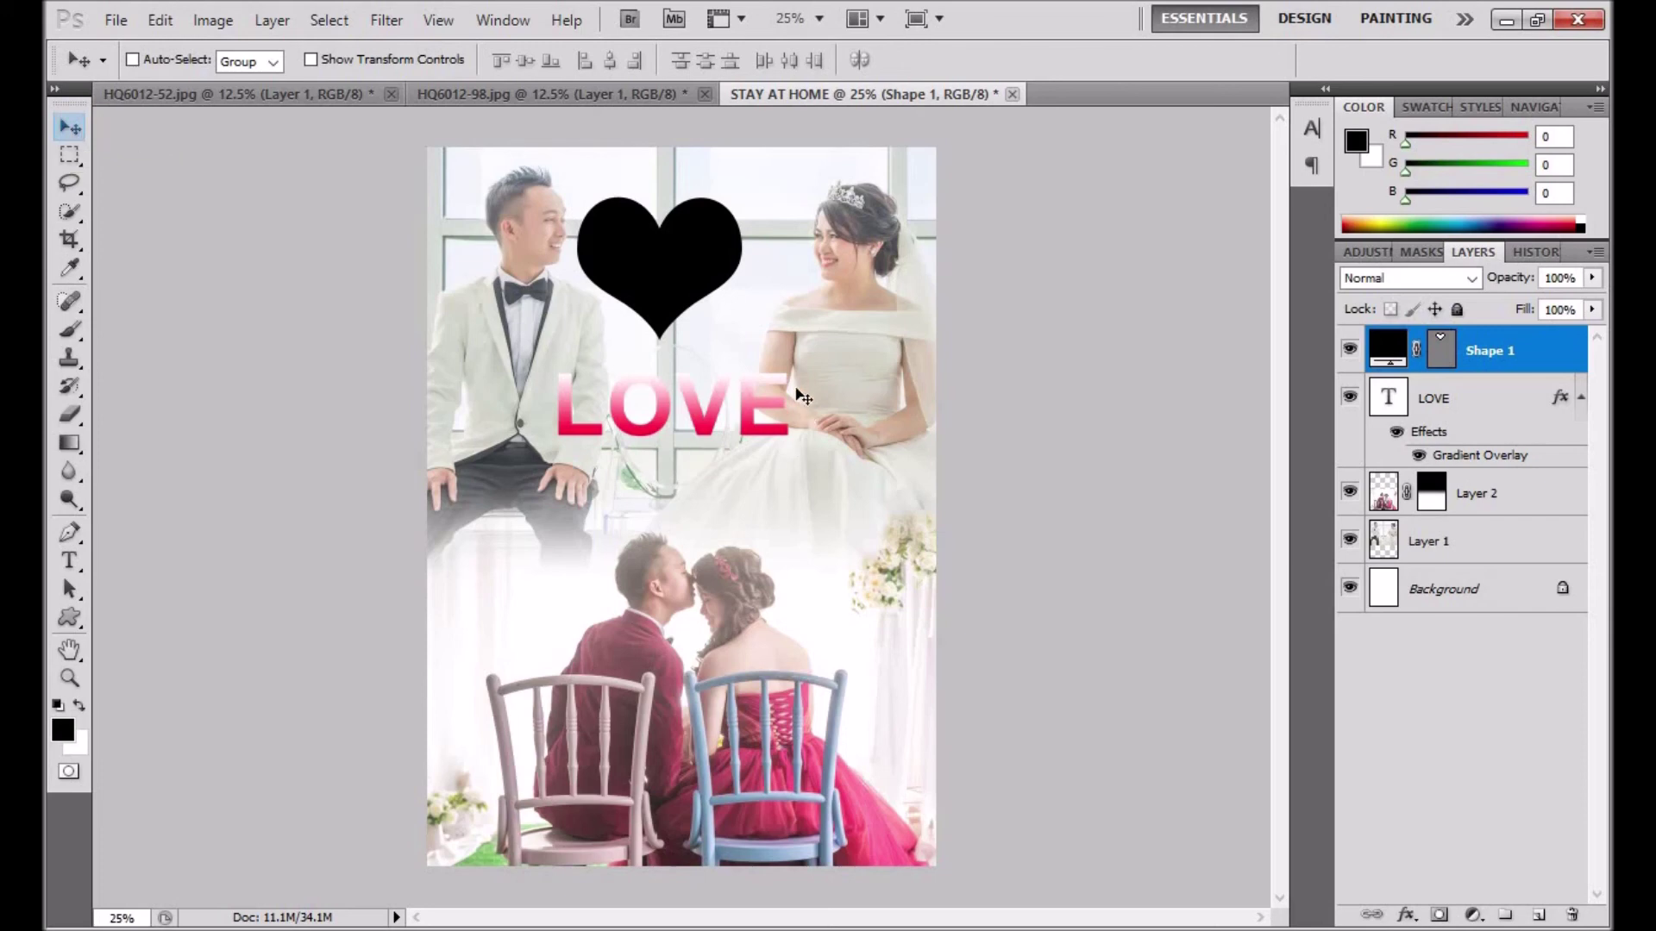
drag(673, 297, 688, 301)
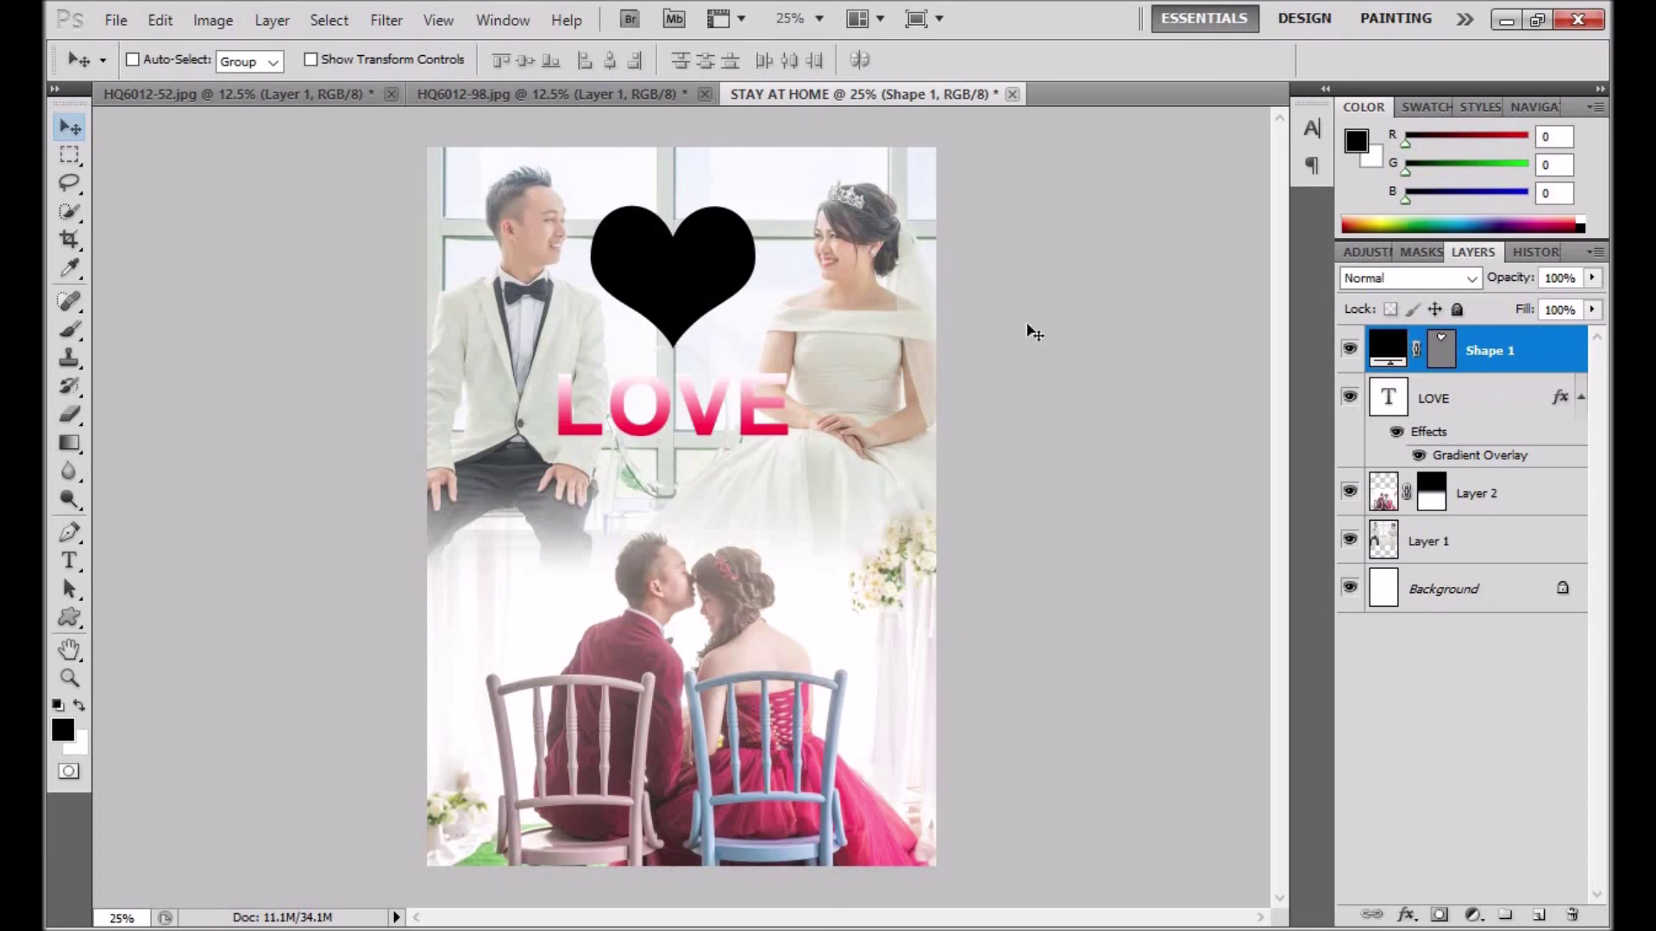
double_click(1389, 349)
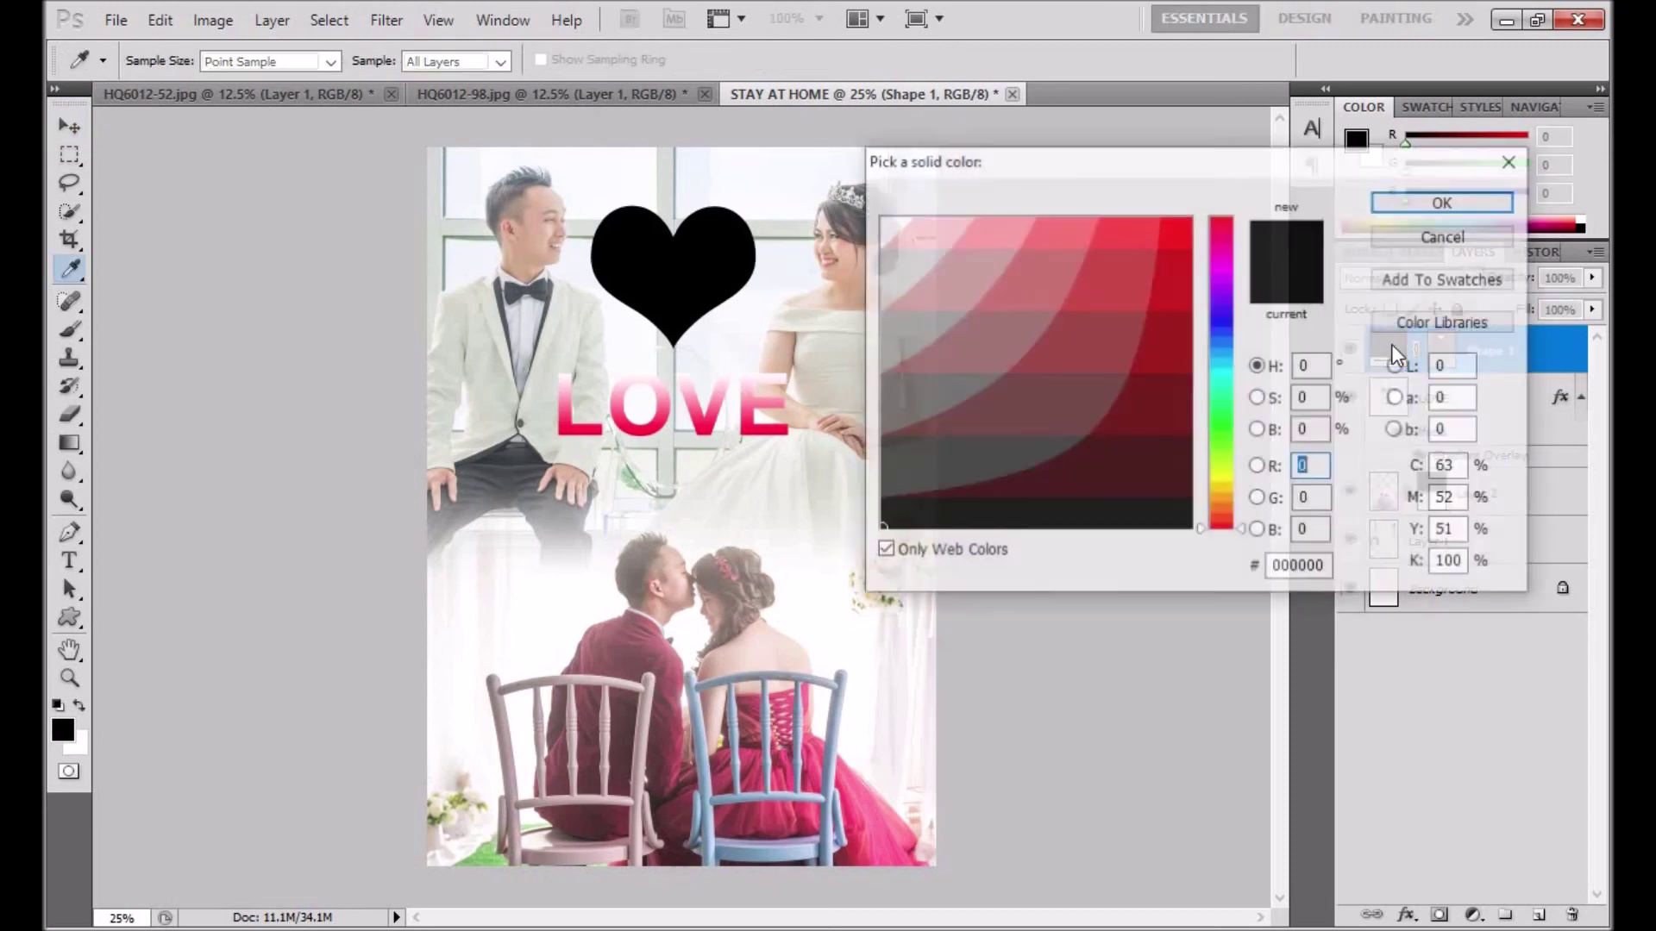
Change the Shape 1 heart's fill colour to pure red ff0000
click(1443, 236)
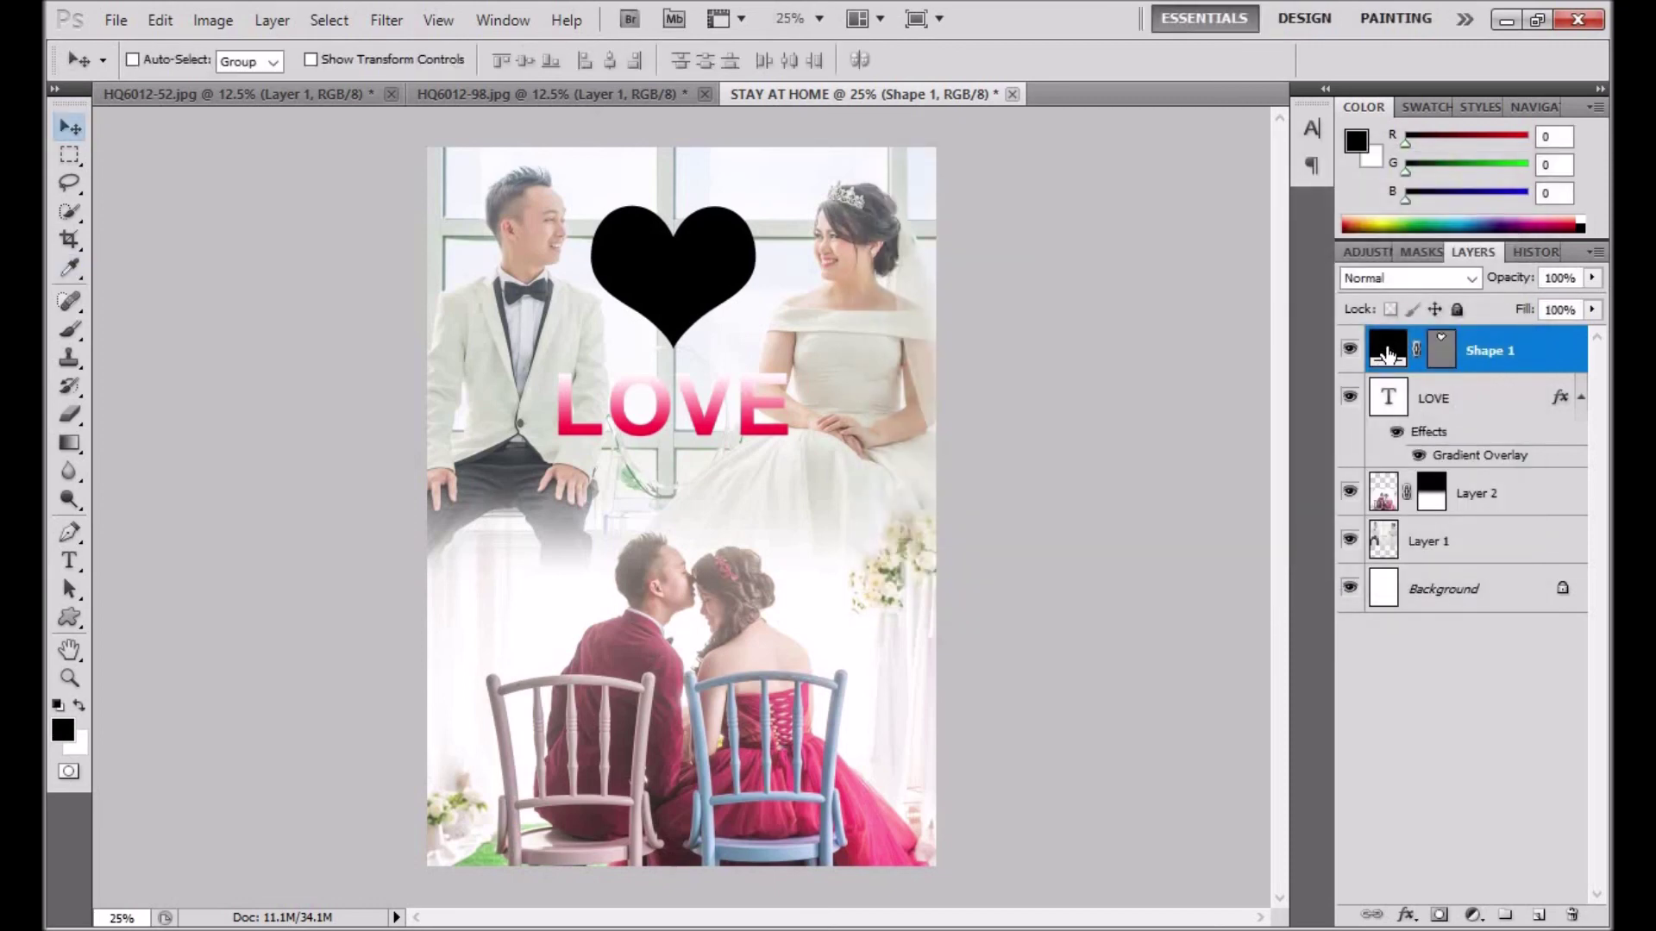
double_click(1387, 349)
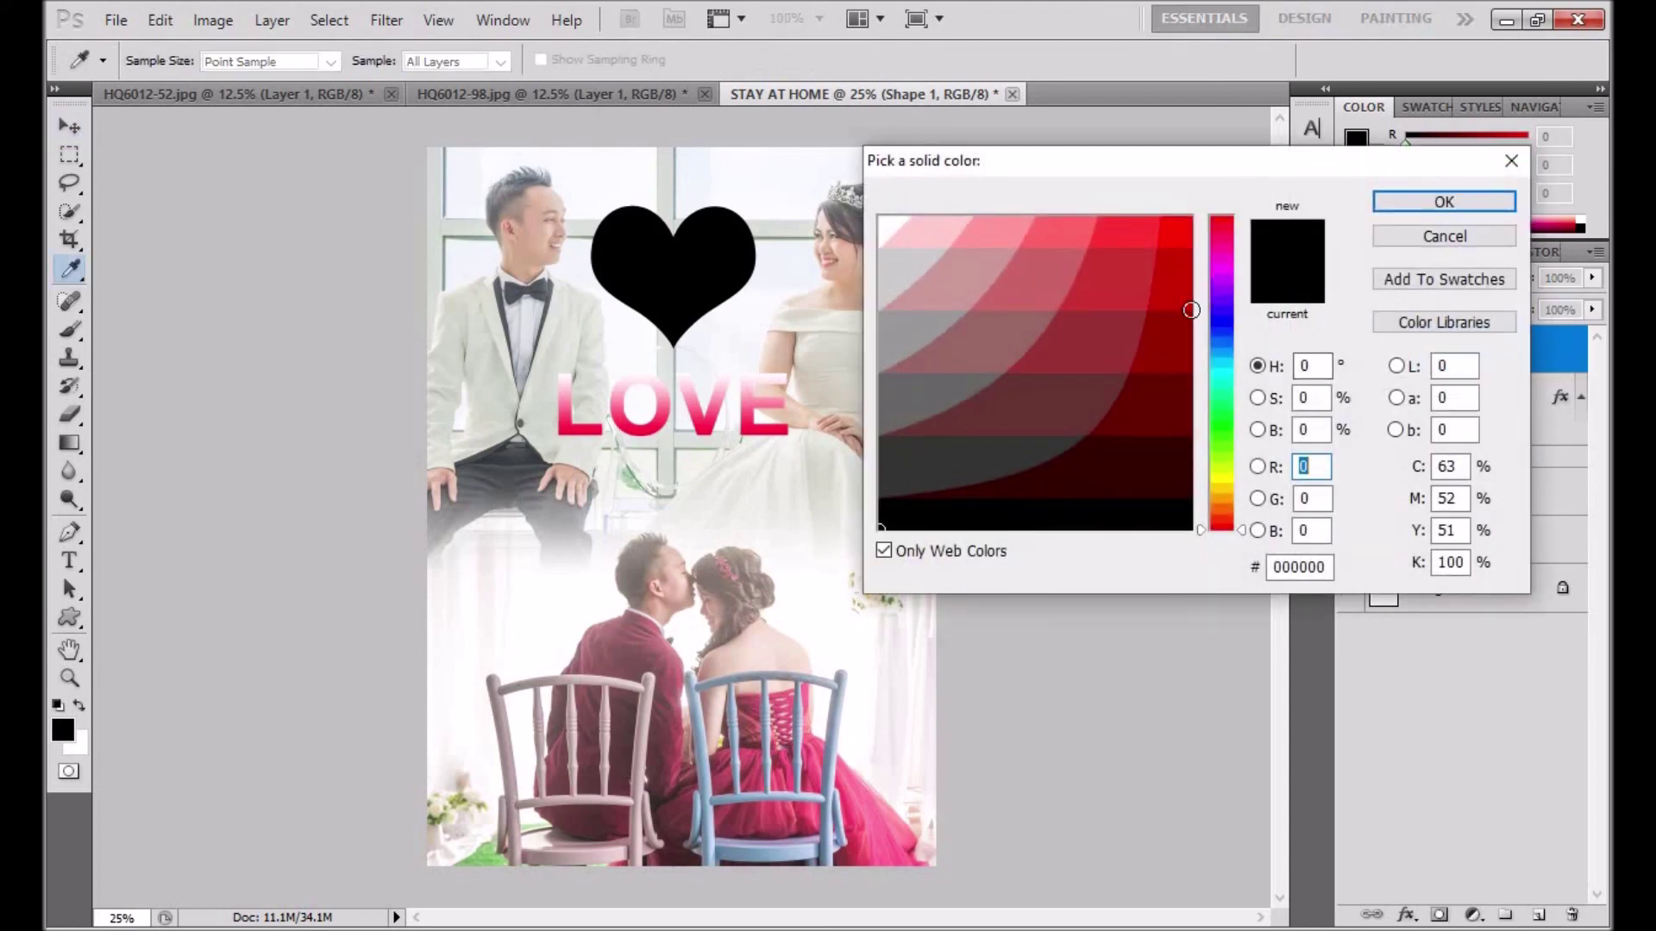
click(1178, 239)
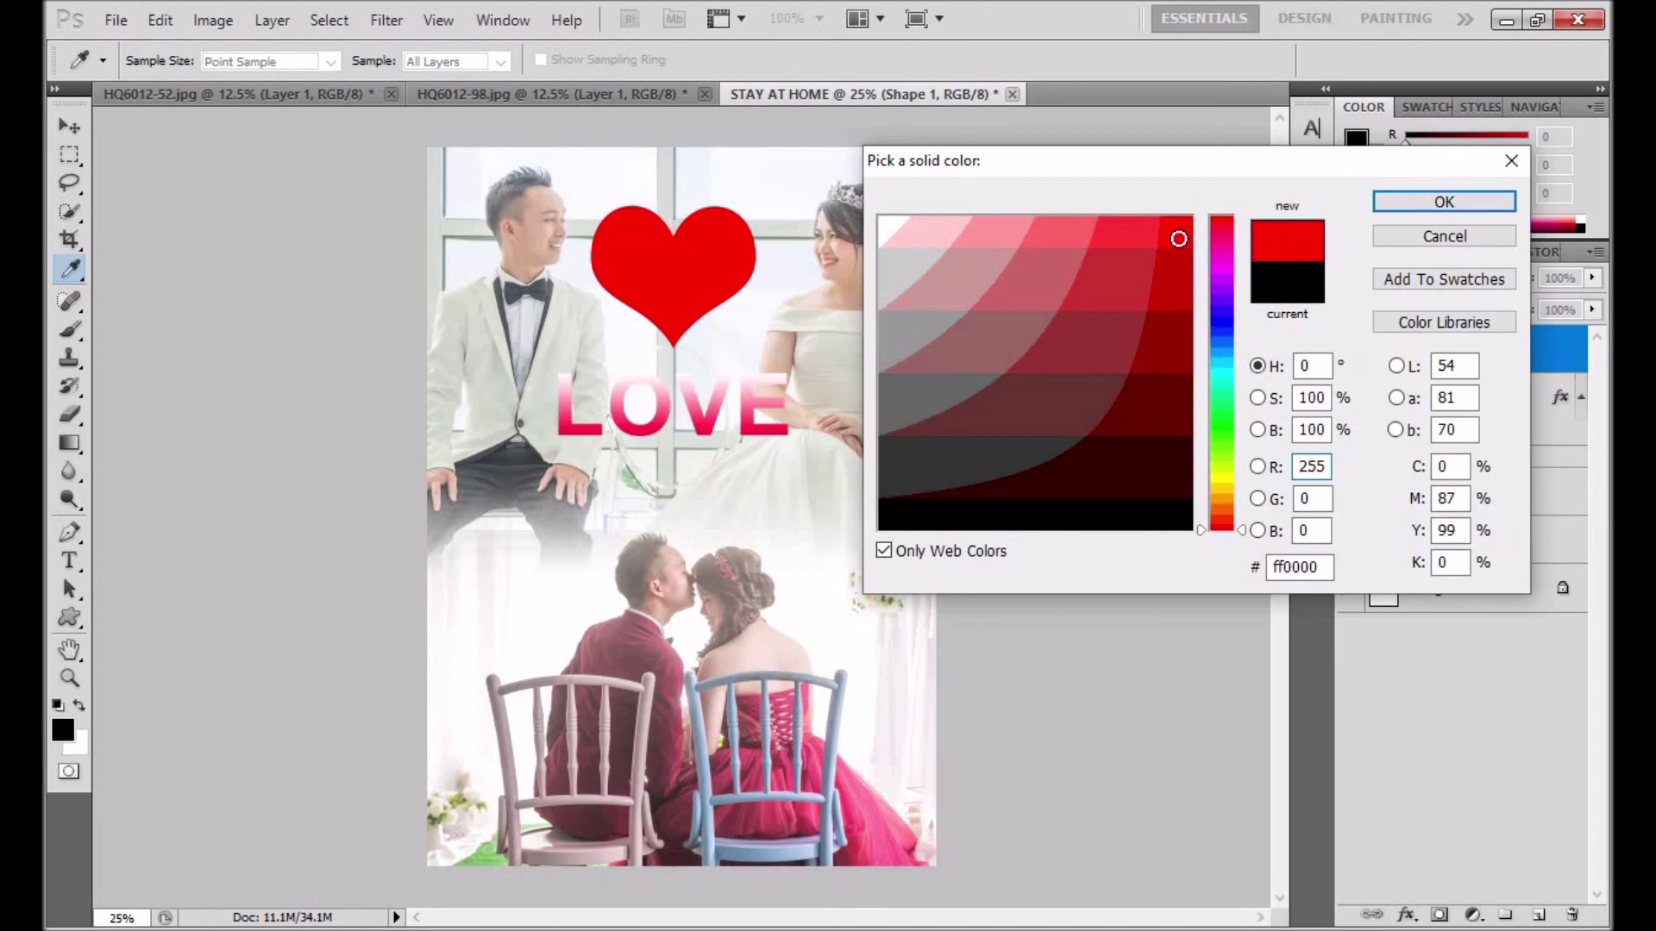
click(1396, 205)
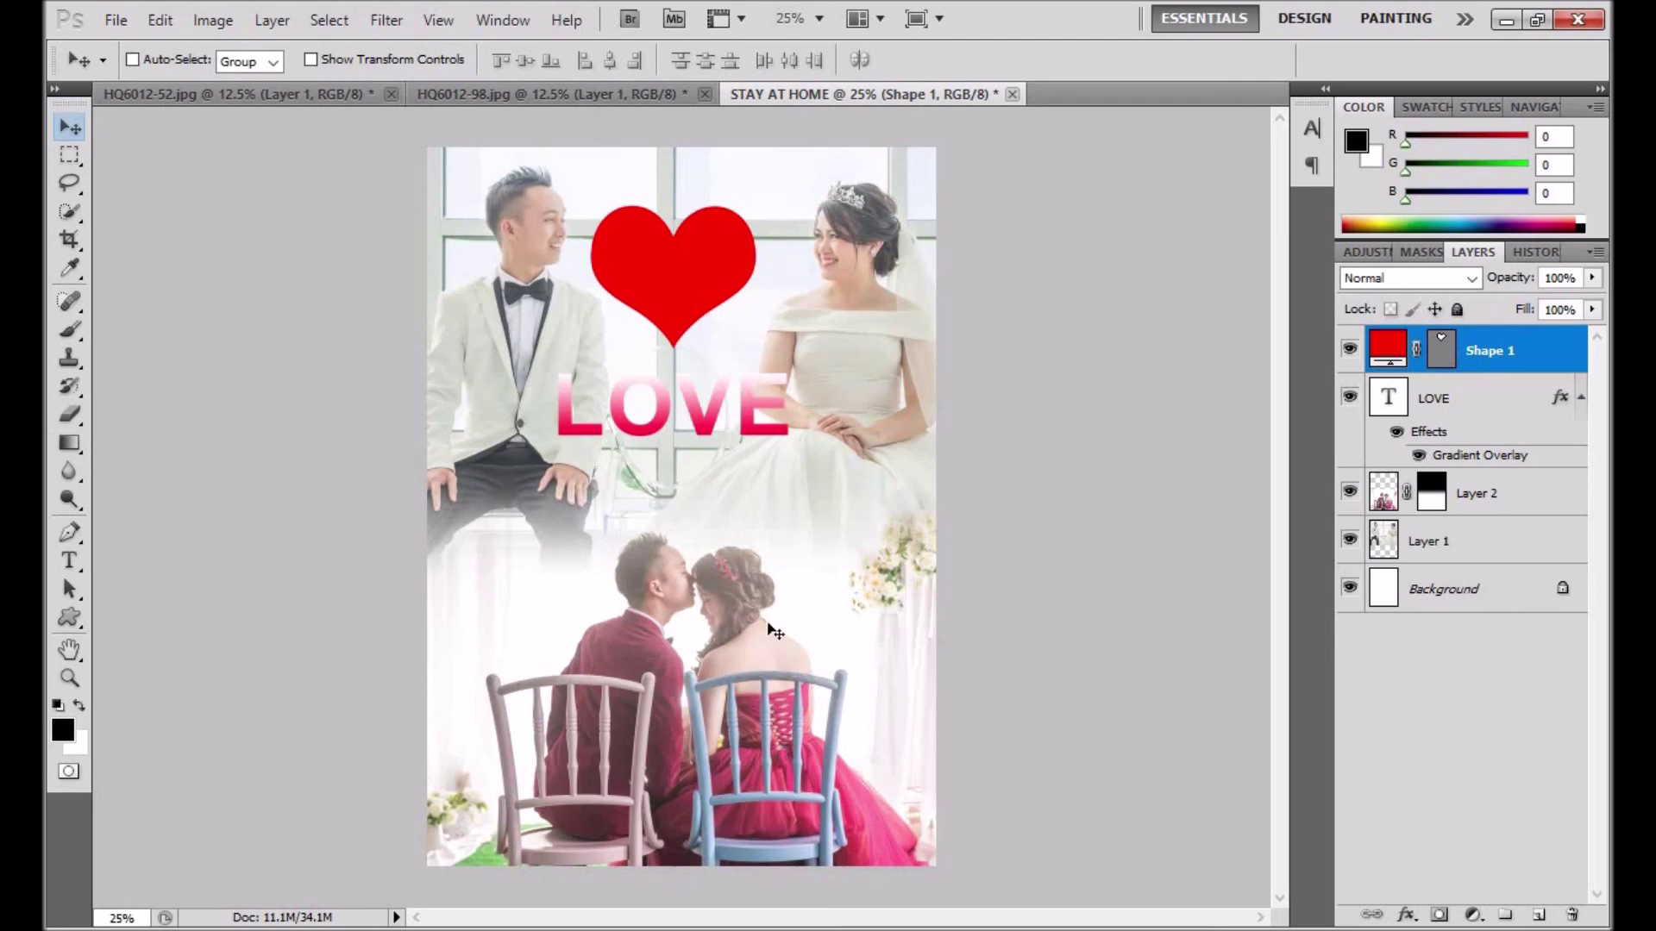
click(118, 20)
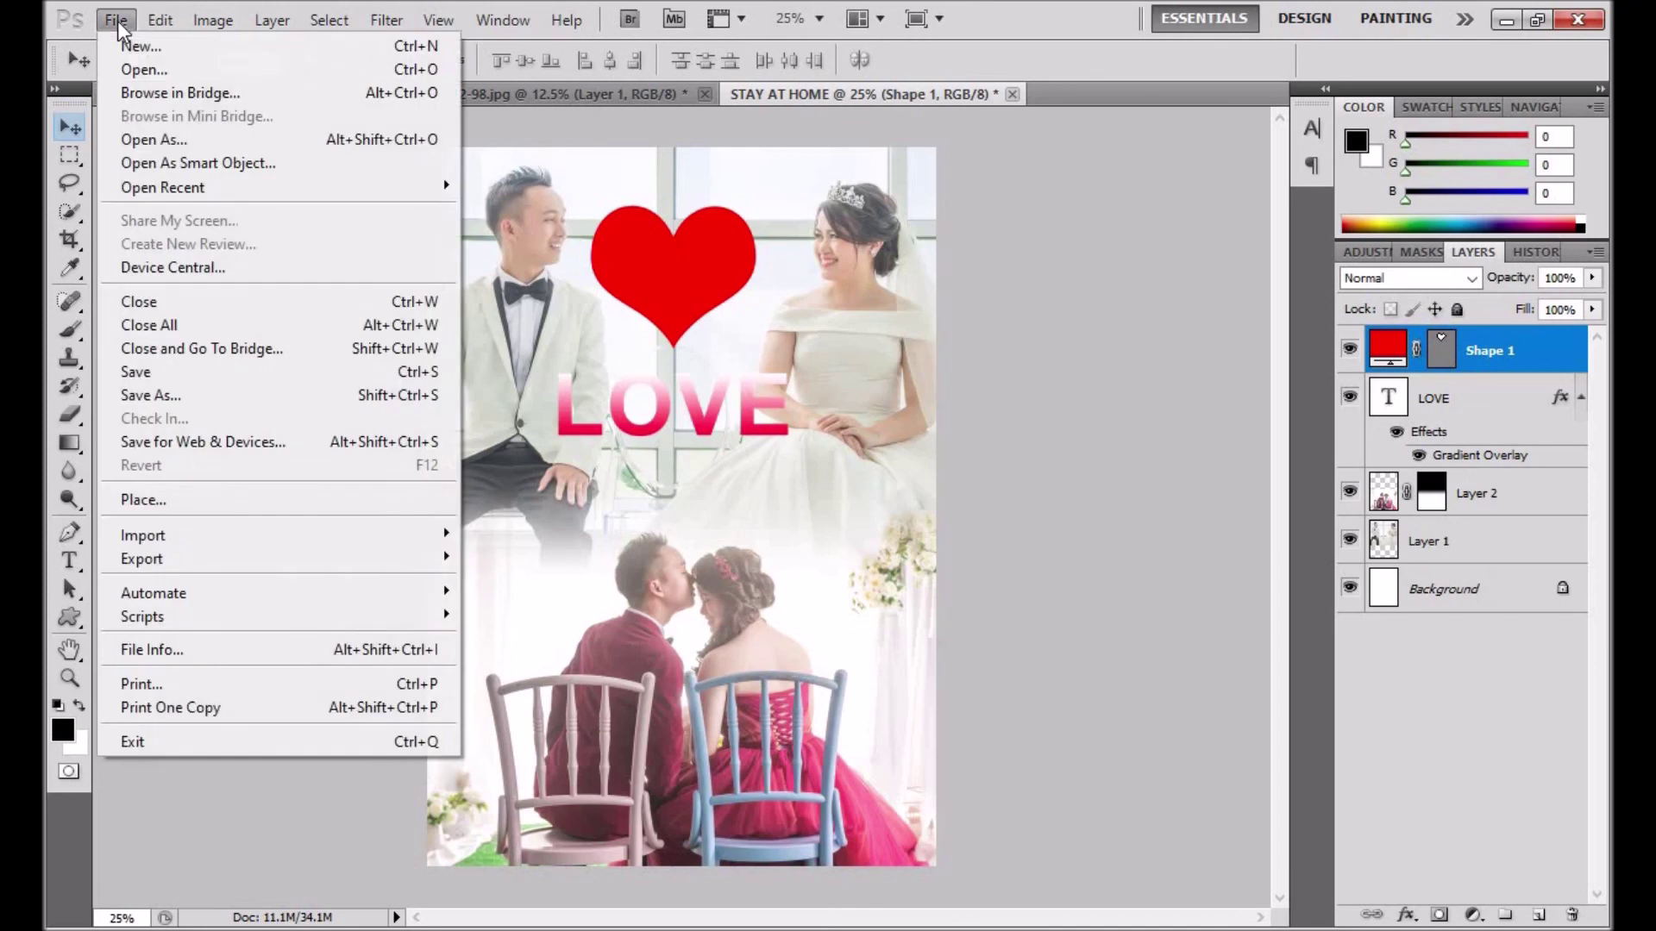
Save the poster as STAY AT HOME.jpg in JPEG format at Quality 12 Maximum
click(166, 398)
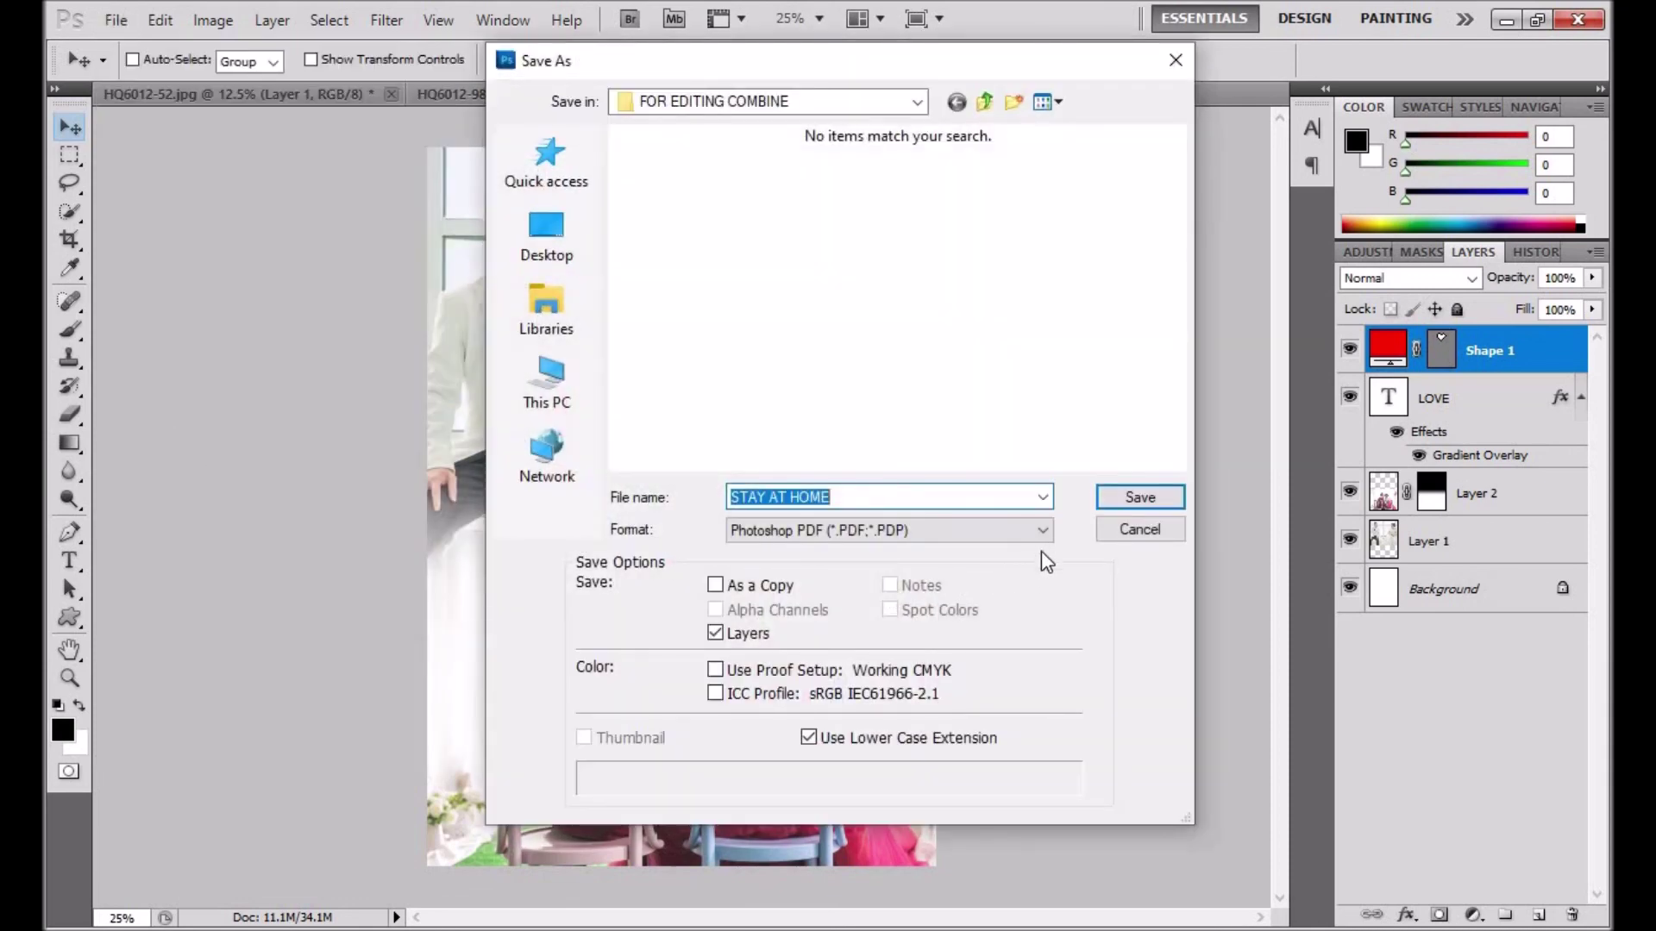
click(1042, 531)
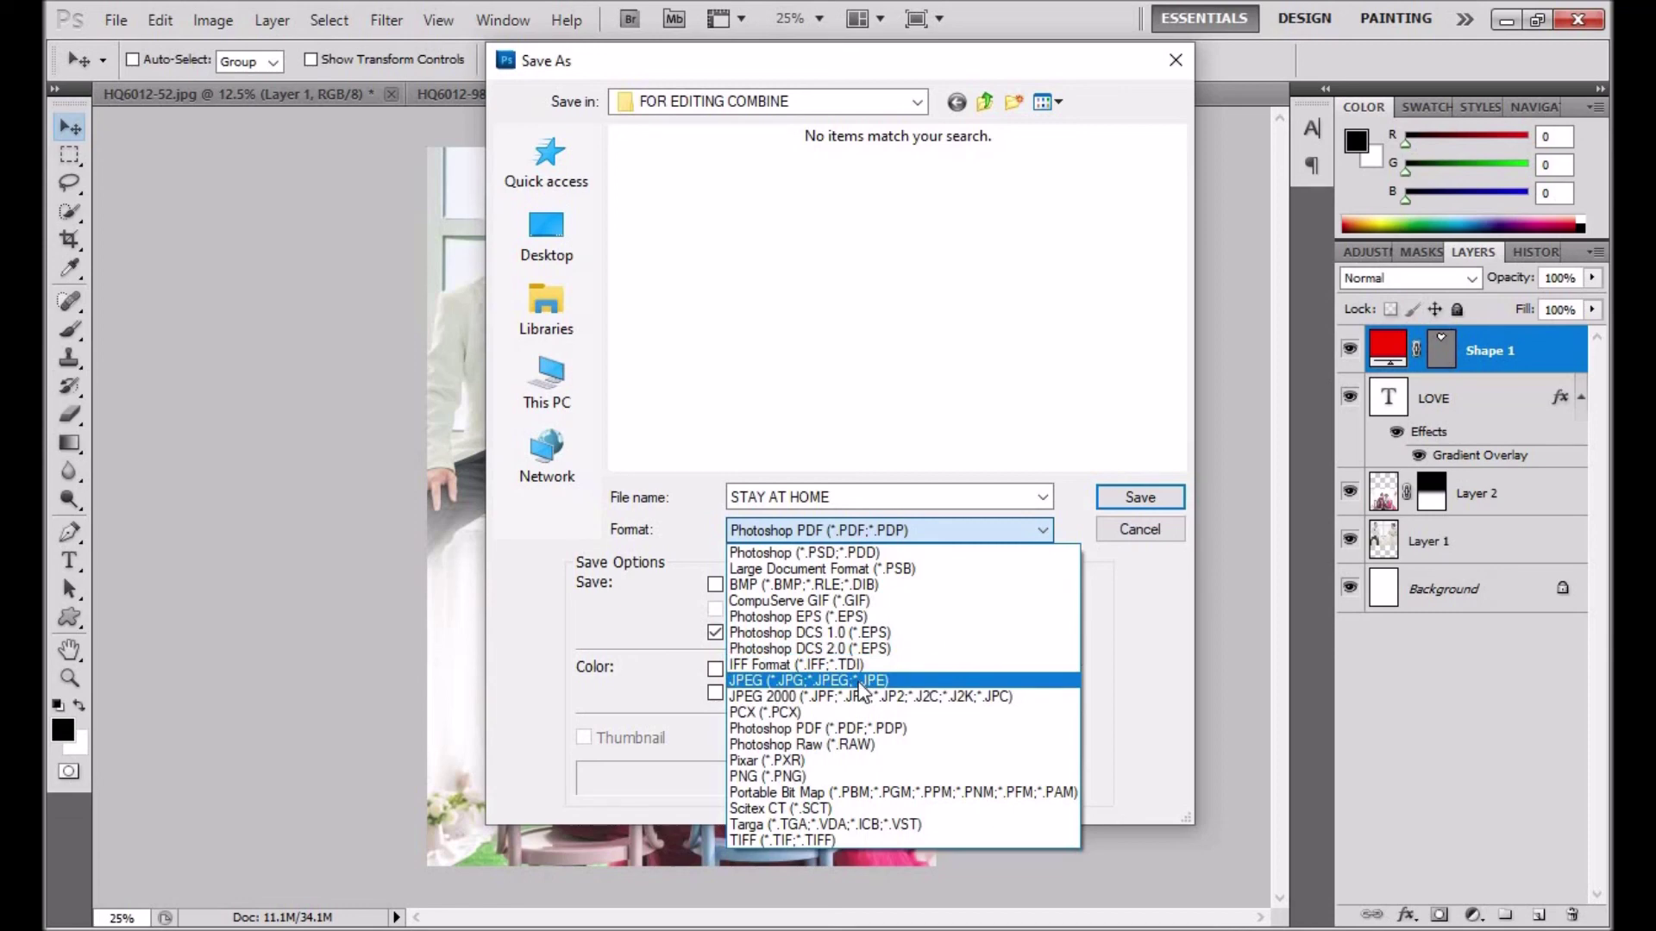
click(859, 681)
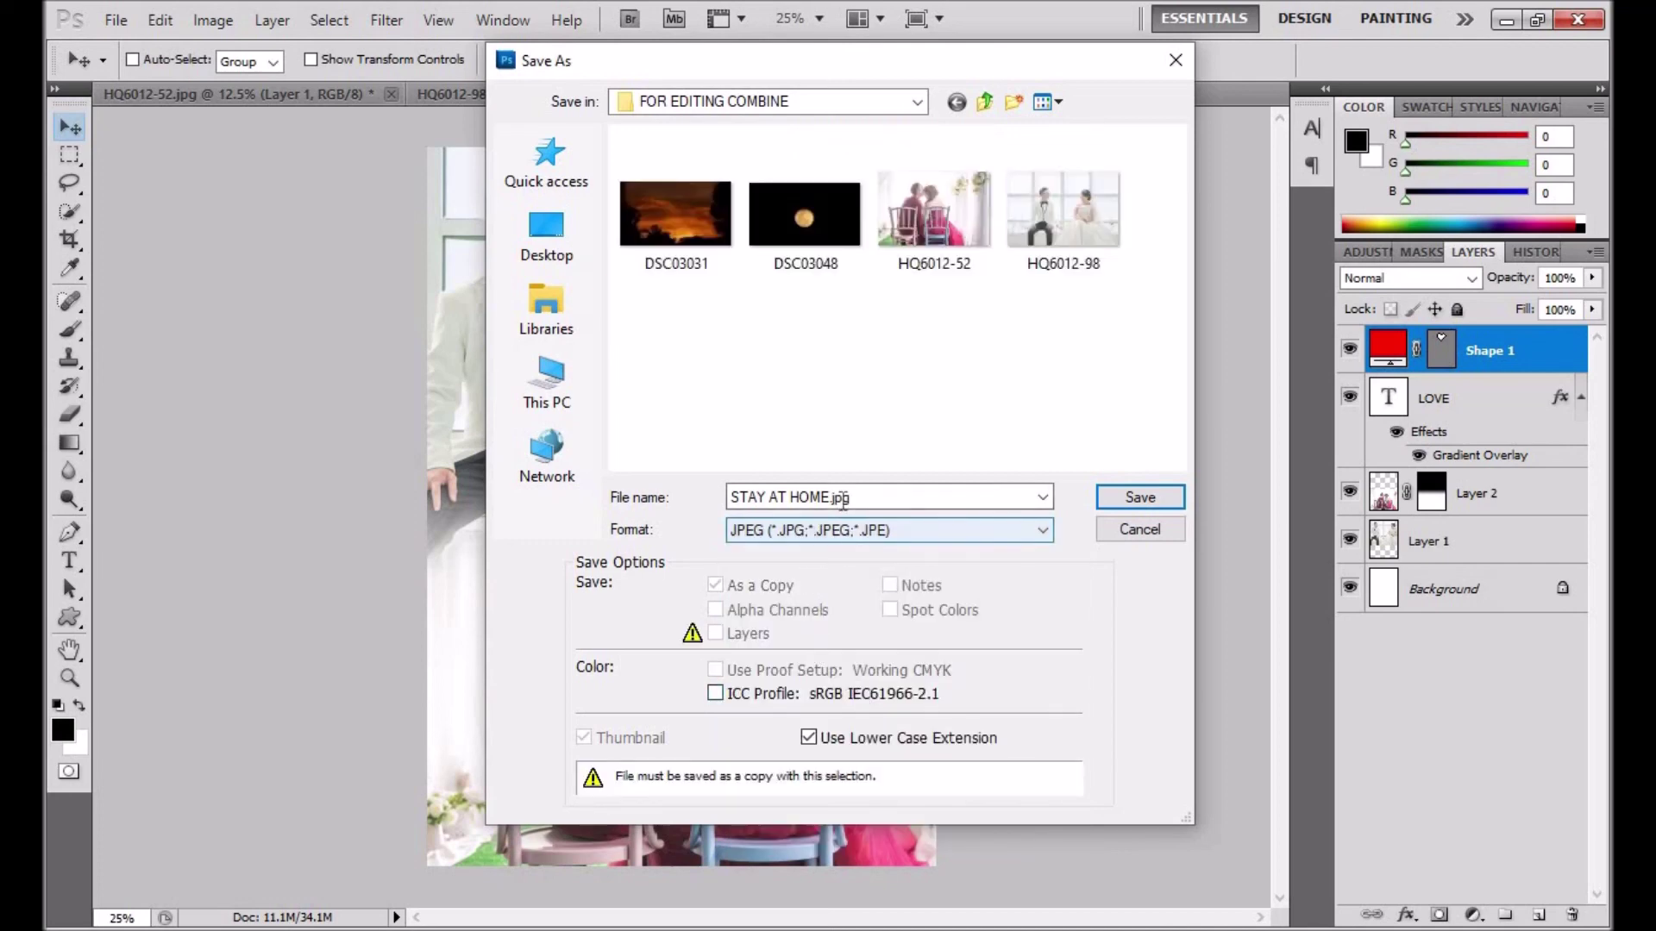
click(1146, 497)
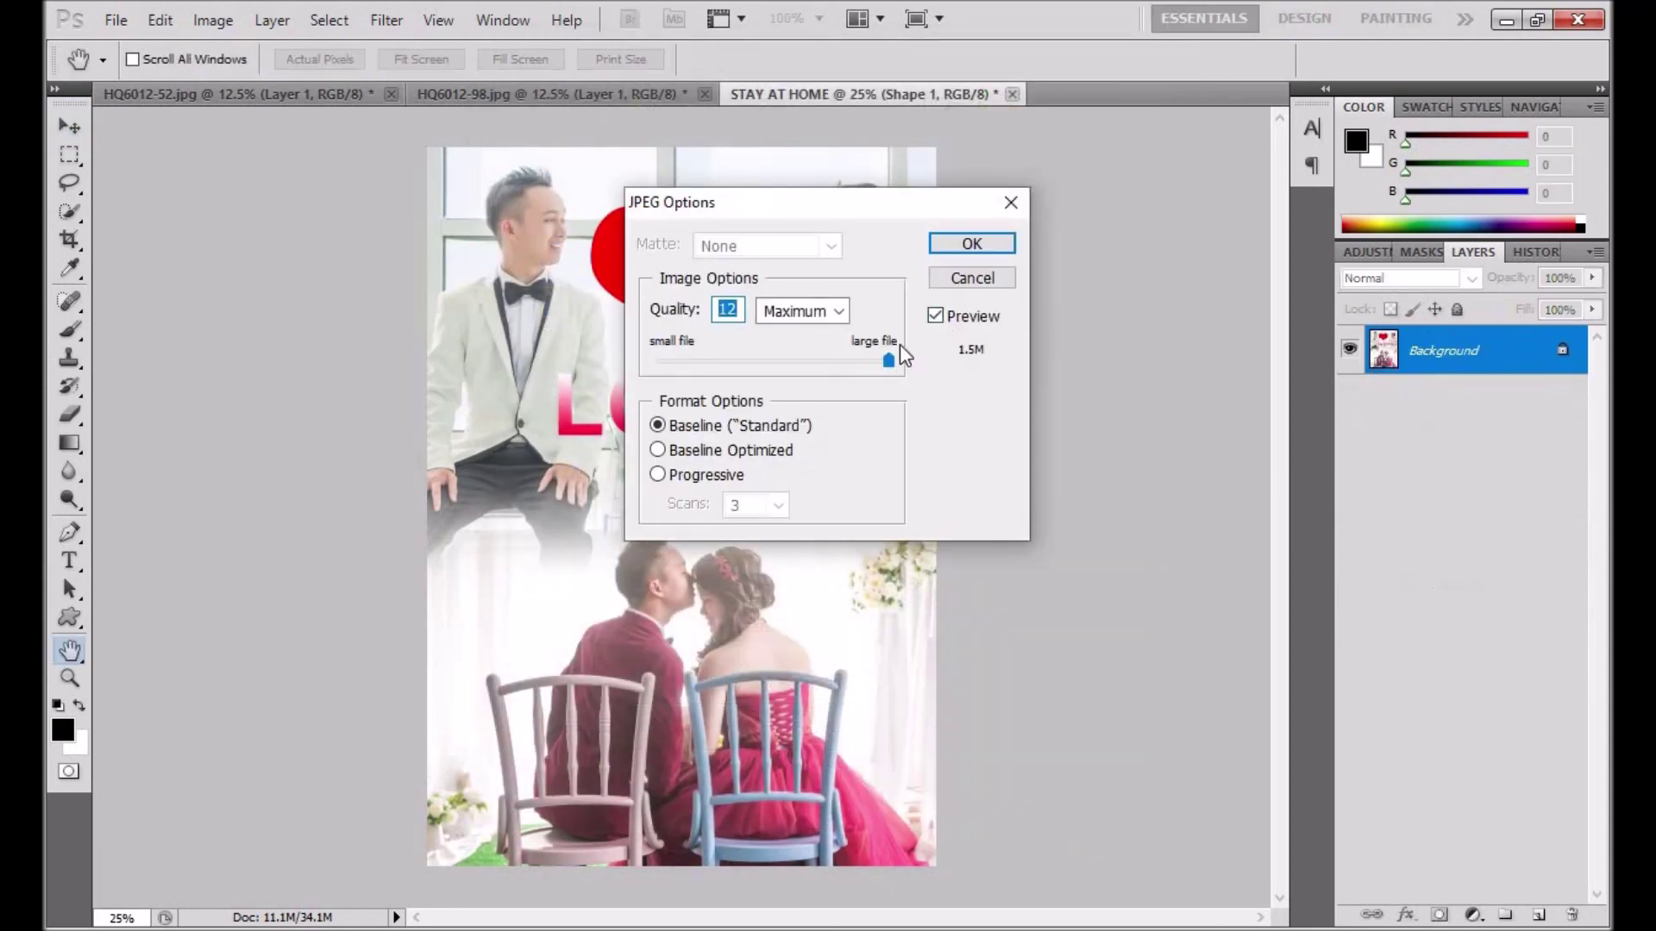
click(959, 247)
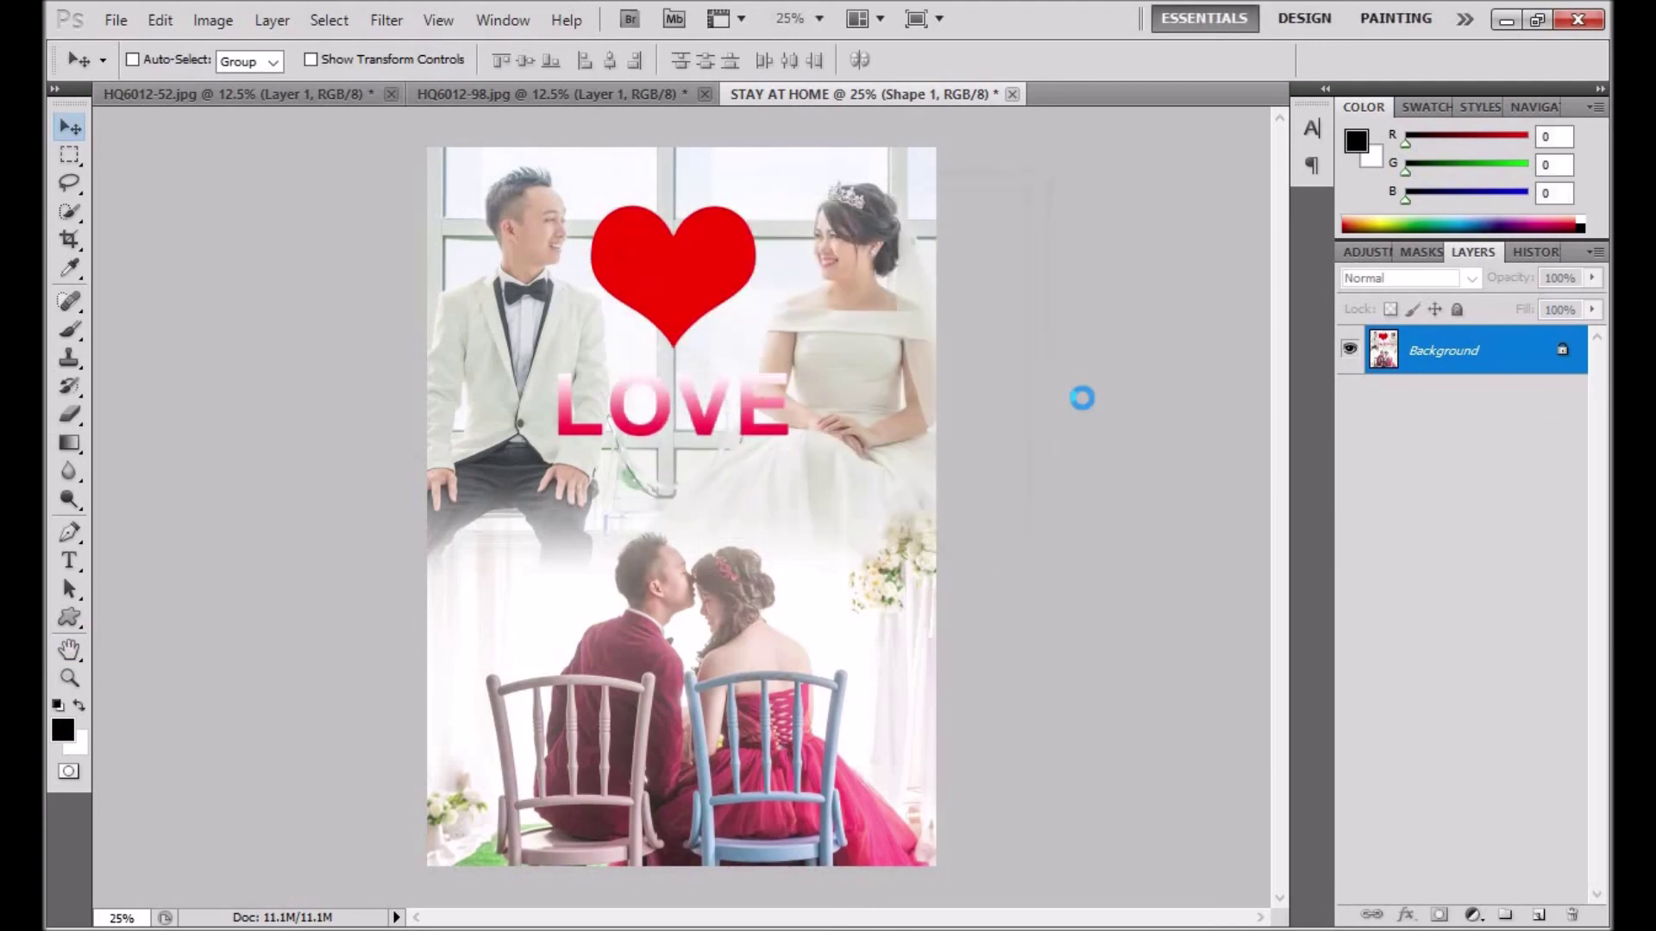